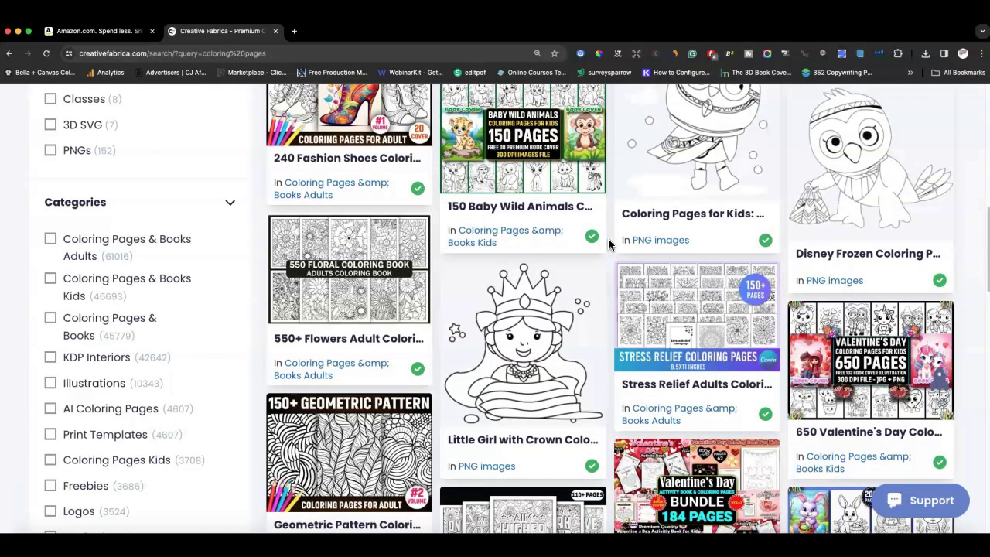
Browse the Creative Fabrica search results for "coloring pages" to examine the themes and types of coloring page bundles offered
{"action": "scroll", "coordinate": [609, 244], "scroll_direction": "down", "scroll_amount": 3}
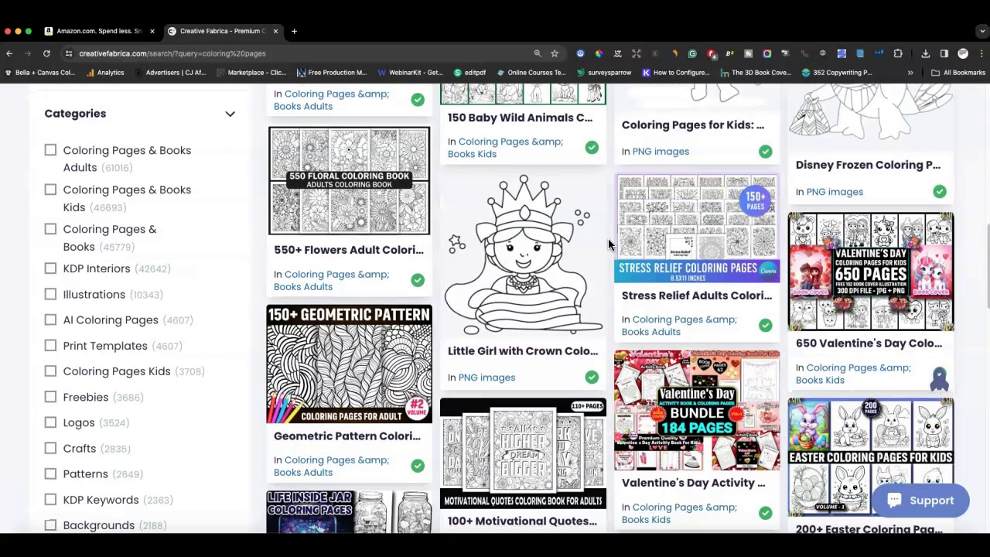
{"action": "scroll", "coordinate": [609, 244], "scroll_direction": "down", "scroll_amount": 3}
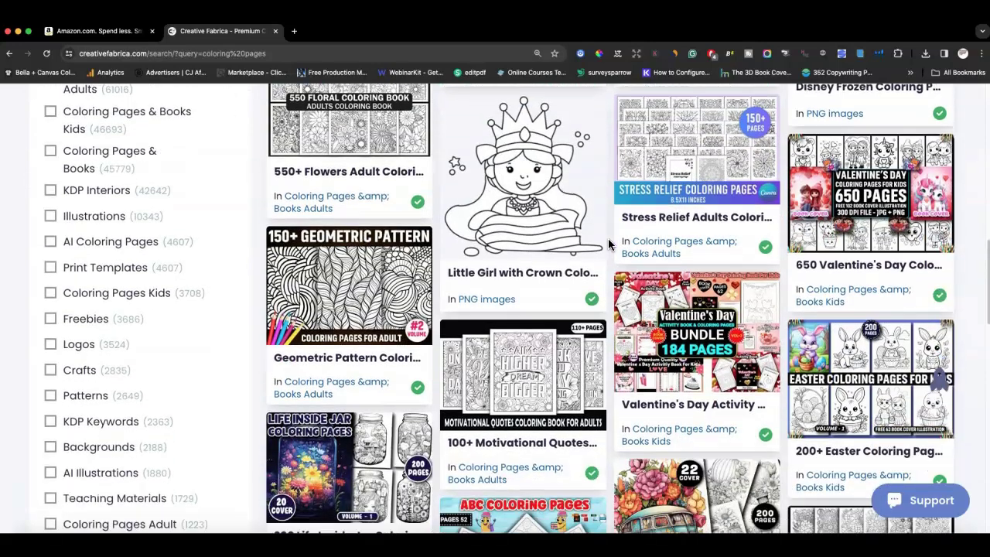
{"action": "key", "text": "Home"}
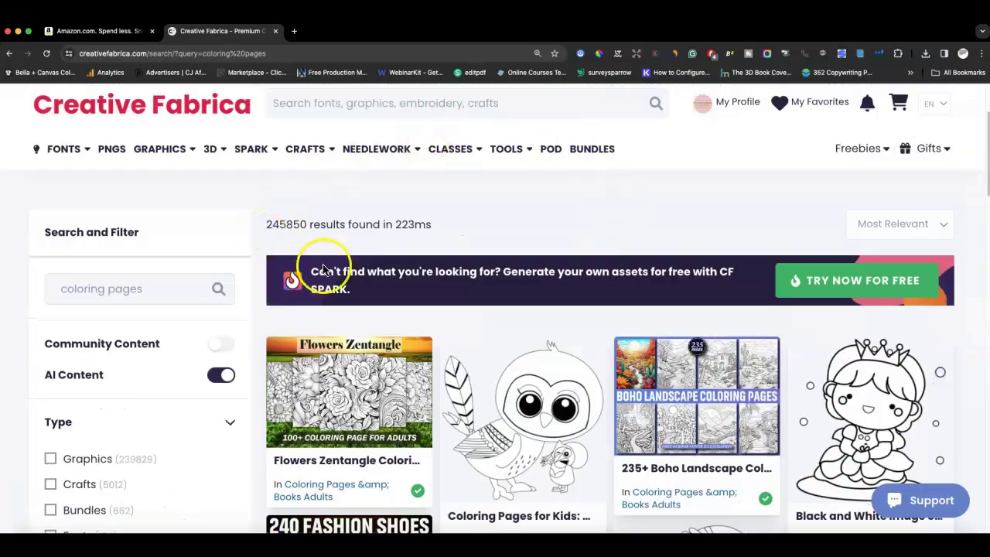
{"action": "scroll", "coordinate": [565, 184], "scroll_direction": "down", "scroll_amount": 3}
{"action": "scroll", "coordinate": [611, 202], "scroll_direction": "down", "scroll_amount": 3}
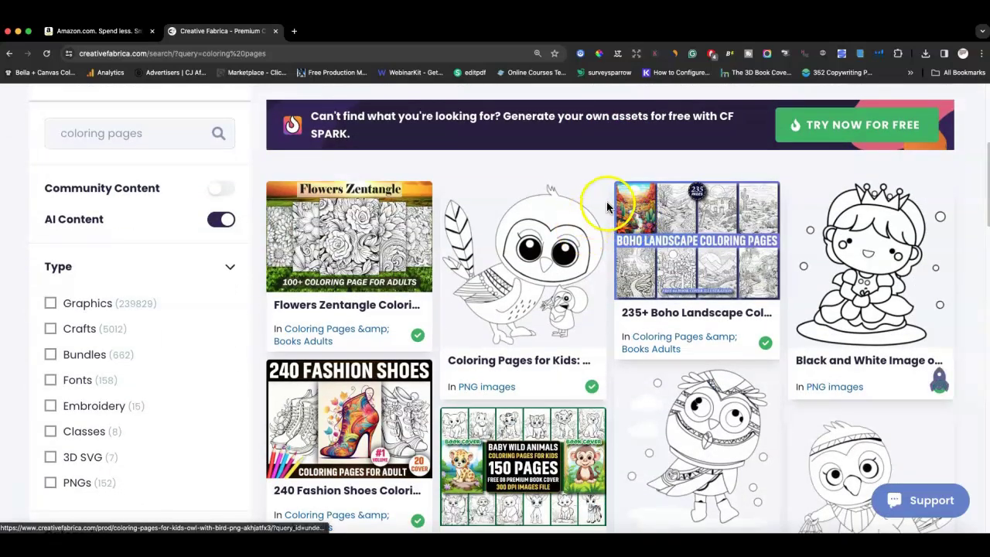
{"action": "scroll", "coordinate": [607, 205], "scroll_direction": "down", "scroll_amount": 2}
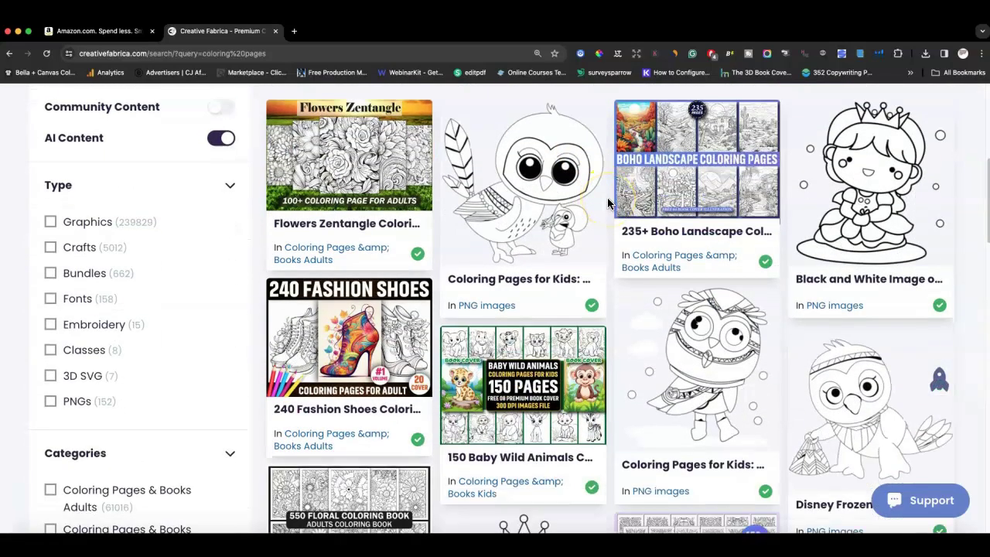
{"action": "scroll", "coordinate": [608, 203], "scroll_direction": "down", "scroll_amount": 5}
{"action": "scroll", "coordinate": [608, 203], "scroll_direction": "down", "scroll_amount": 1}
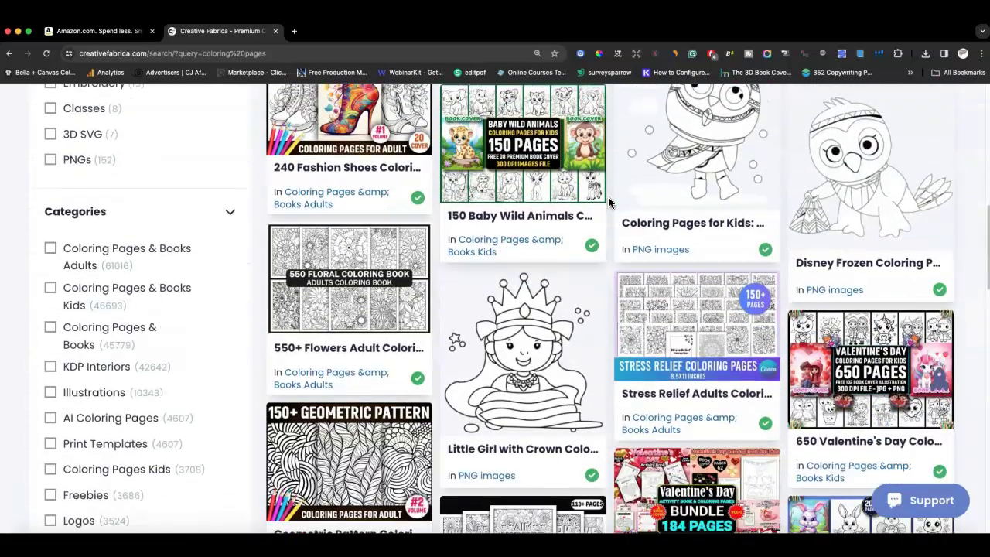
{"action": "scroll", "coordinate": [608, 203], "scroll_direction": "down", "scroll_amount": 6}
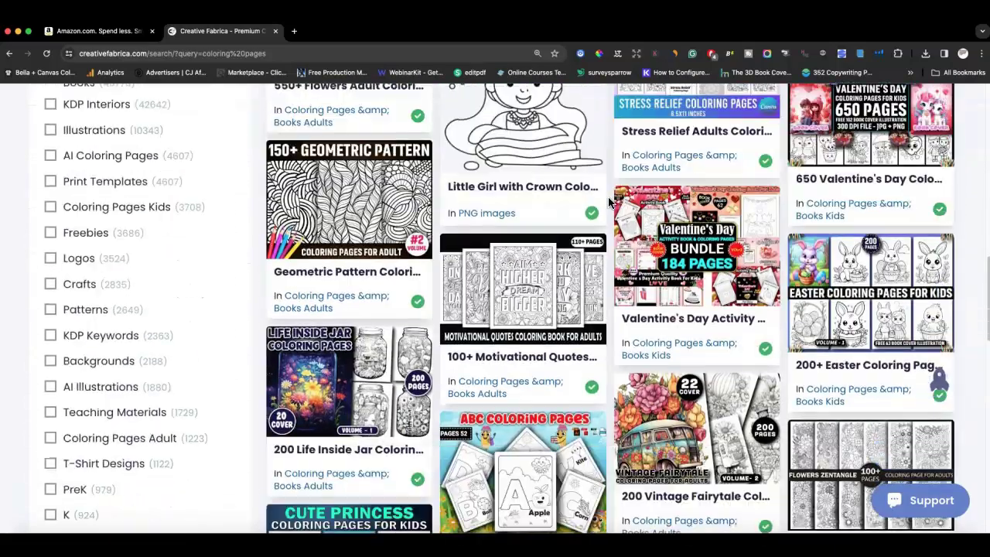
{"action": "scroll", "coordinate": [608, 203], "scroll_direction": "down", "scroll_amount": 4}
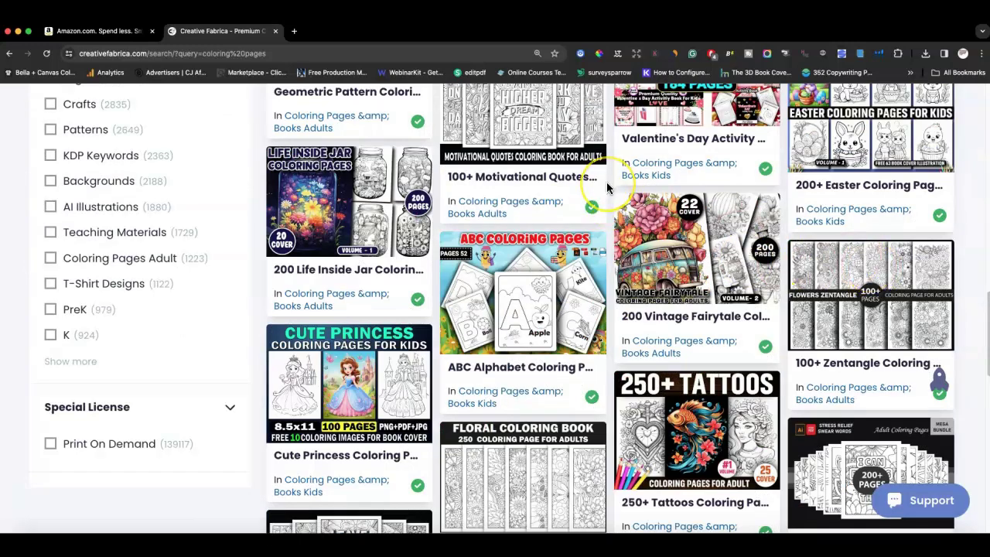
{"action": "scroll", "coordinate": [608, 188], "scroll_direction": "down", "scroll_amount": 8}
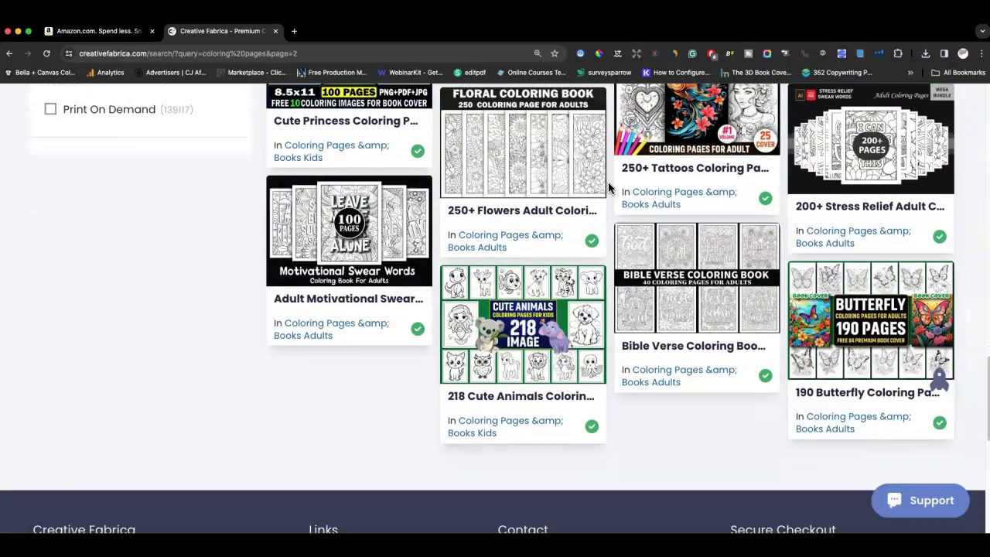
{"action": "scroll", "coordinate": [609, 186], "scroll_direction": "down", "scroll_amount": 4}
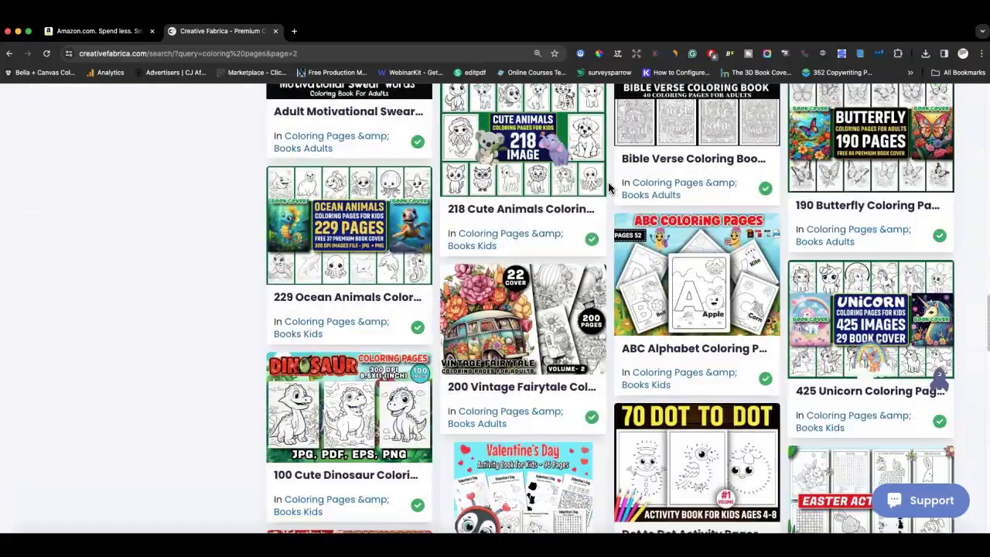
{"action": "scroll", "coordinate": [608, 186], "scroll_direction": "down", "scroll_amount": 5}
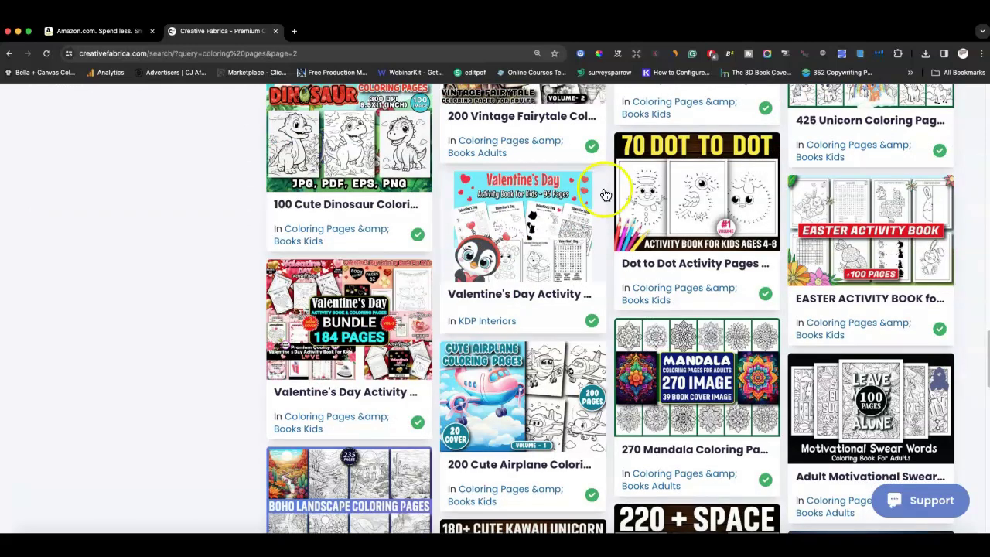
{"action": "scroll", "coordinate": [606, 194], "scroll_direction": "down", "scroll_amount": 5}
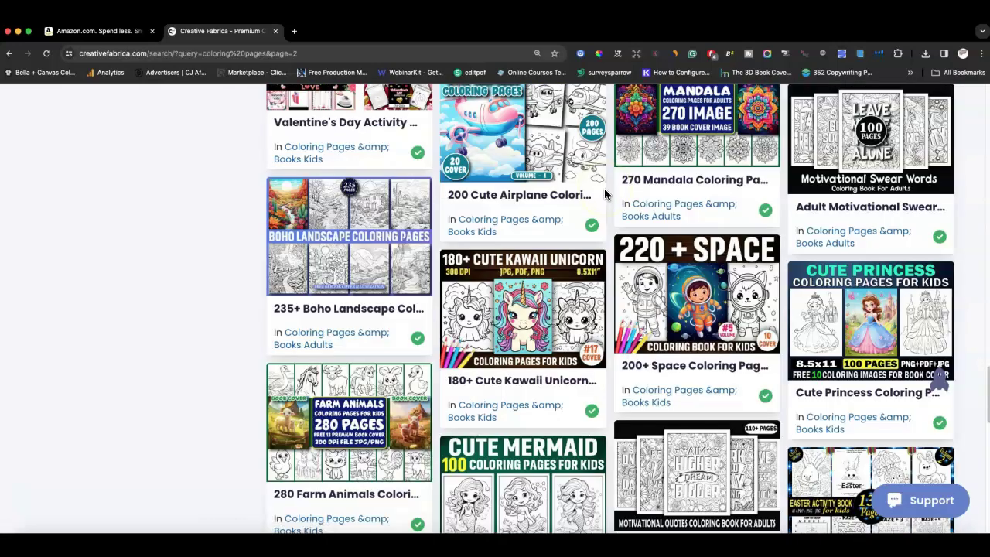
{"action": "scroll", "coordinate": [609, 198], "scroll_direction": "down", "scroll_amount": 3}
{"action": "scroll", "coordinate": [610, 202], "scroll_direction": "down", "scroll_amount": 2}
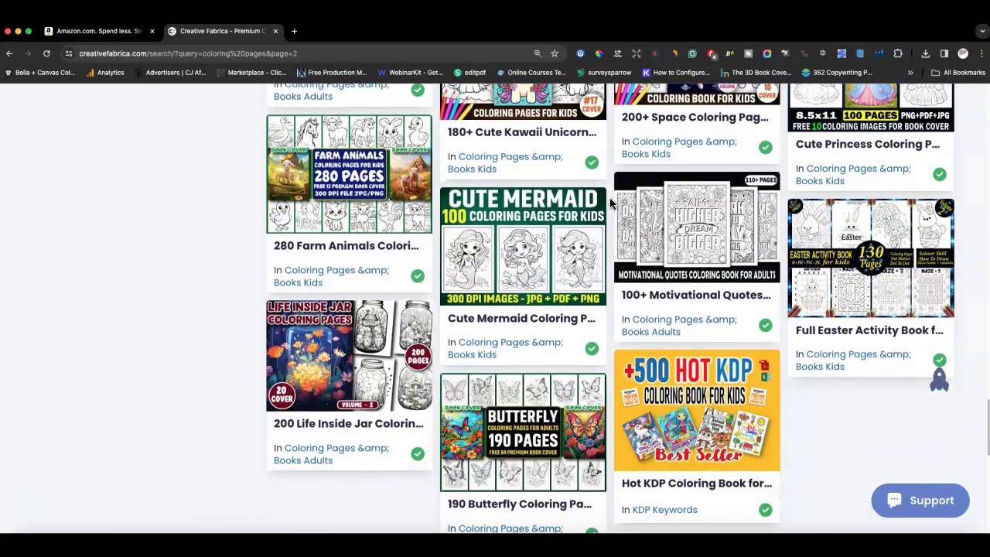
{"action": "scroll", "coordinate": [610, 197], "scroll_direction": "down", "scroll_amount": 3}
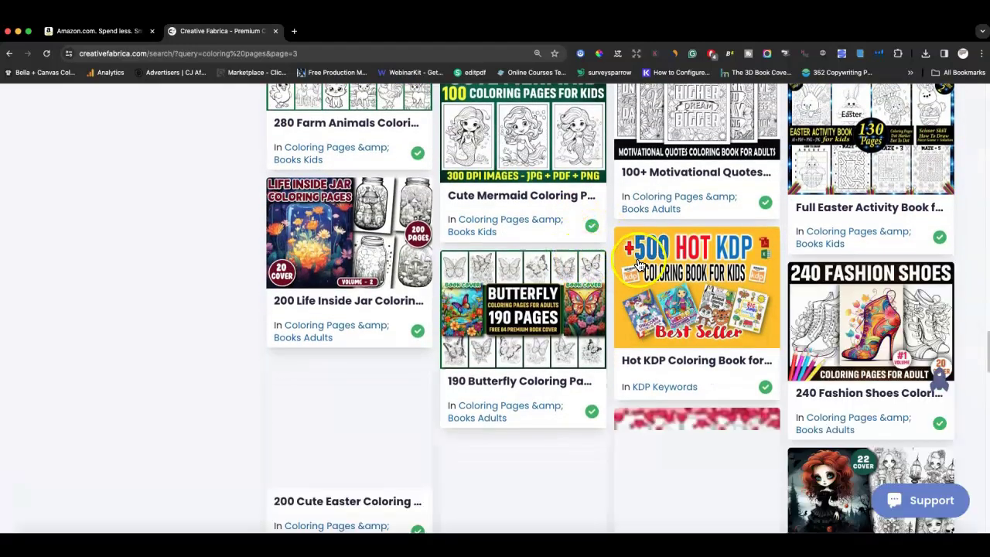
{"action": "scroll", "coordinate": [600, 247], "scroll_direction": "down", "scroll_amount": 2}
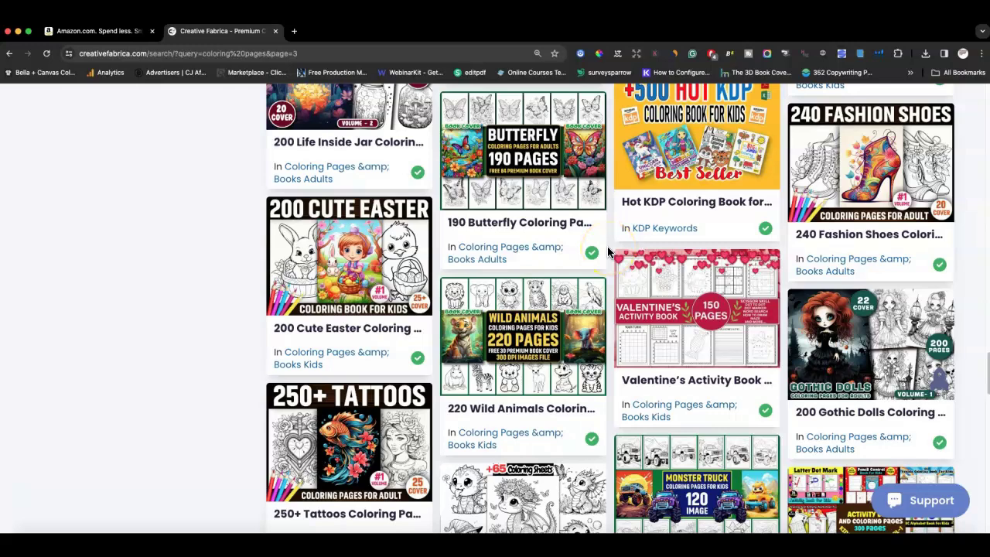
{"action": "scroll", "coordinate": [608, 252], "scroll_direction": "down", "scroll_amount": 4}
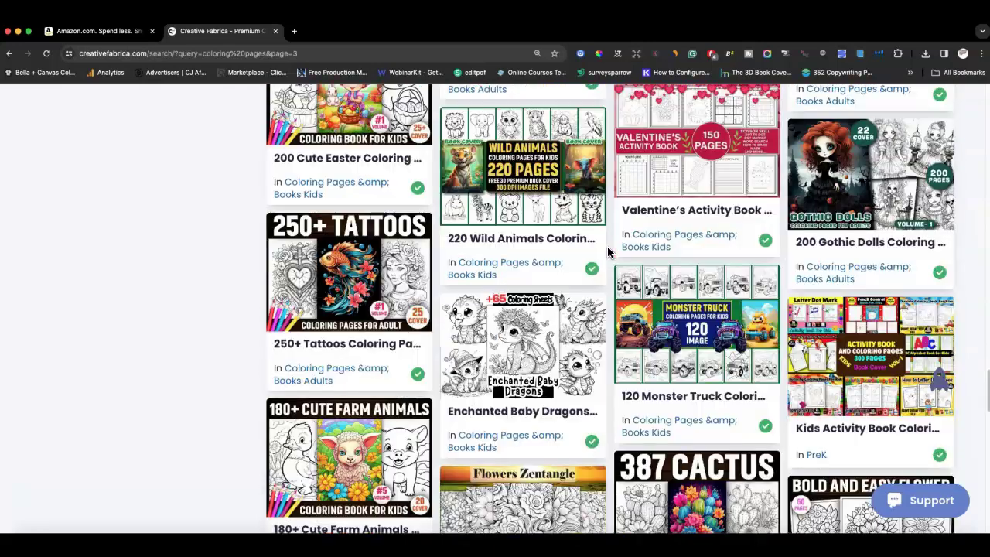
{"action": "scroll", "coordinate": [608, 252], "scroll_direction": "down", "scroll_amount": 1}
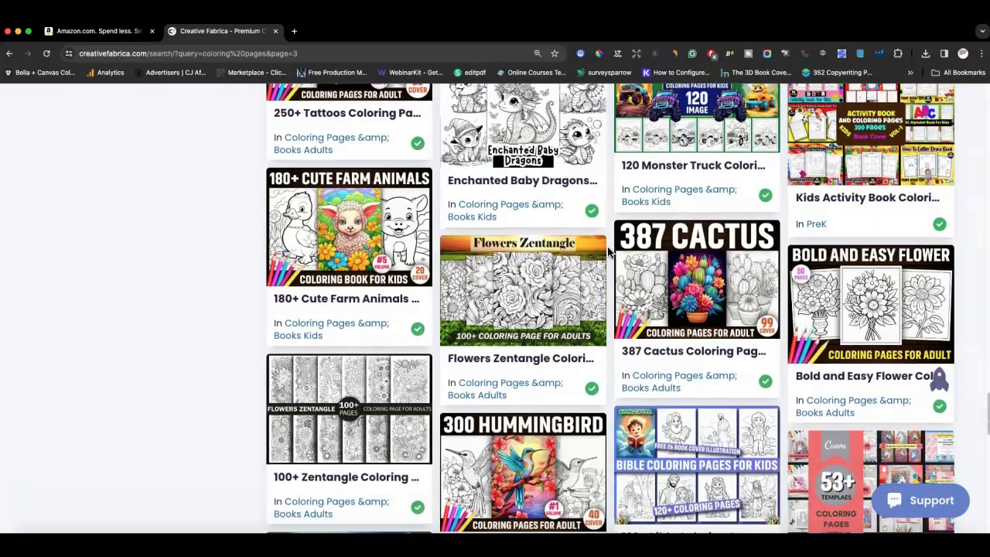
{"action": "scroll", "coordinate": [609, 252], "scroll_direction": "down", "scroll_amount": 1}
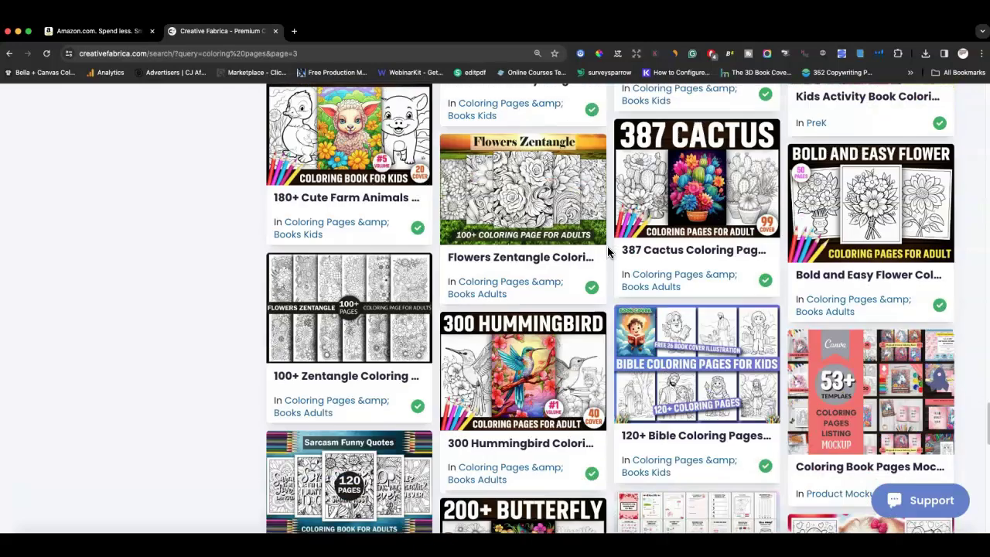
Switch to Amazon and enter "coloring book for adults" as the search term to look up its related keywords
{"action": "left_click", "coordinate": [116, 31]}
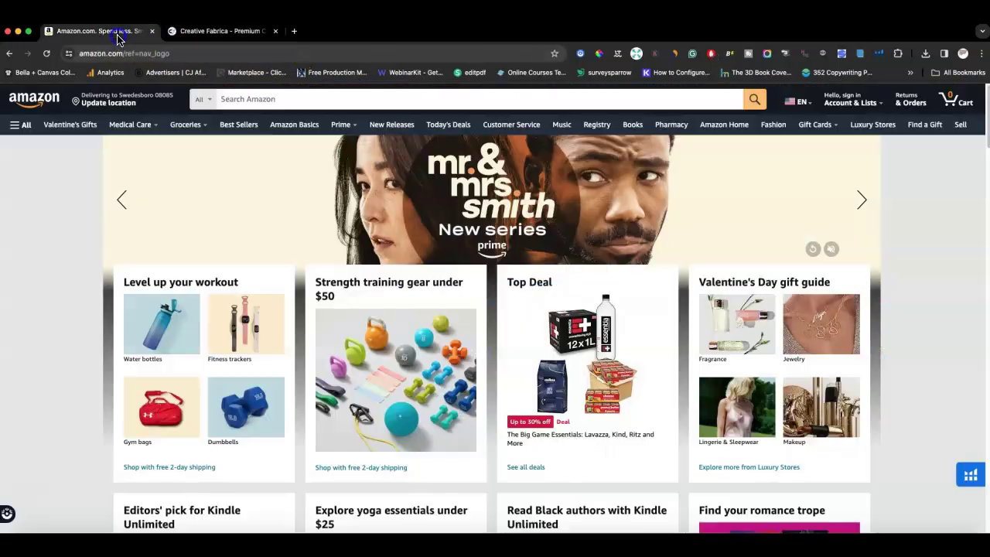
{"action": "left_click", "coordinate": [258, 98]}
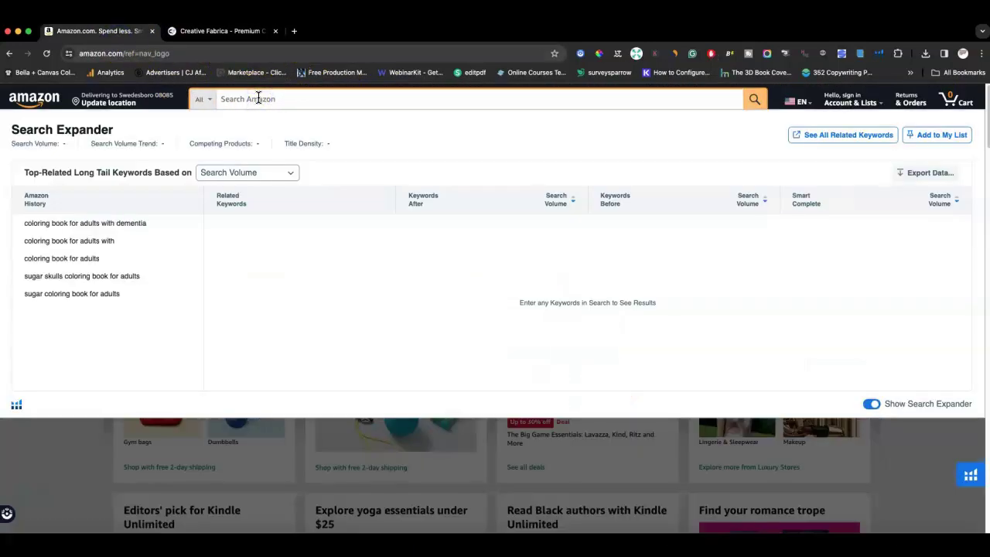
{"action": "type", "text": "vol"}
{"action": "key", "text": "BackSpace"}
{"action": "key", "text": "BackSpace"}
{"action": "key", "text": "BackSpace"}
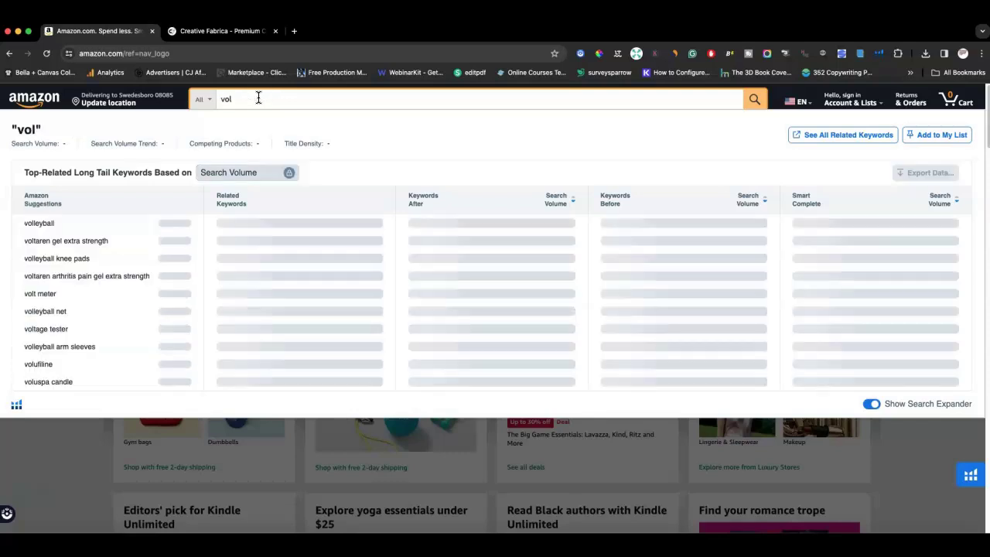
{"action": "type", "text": "colo"}
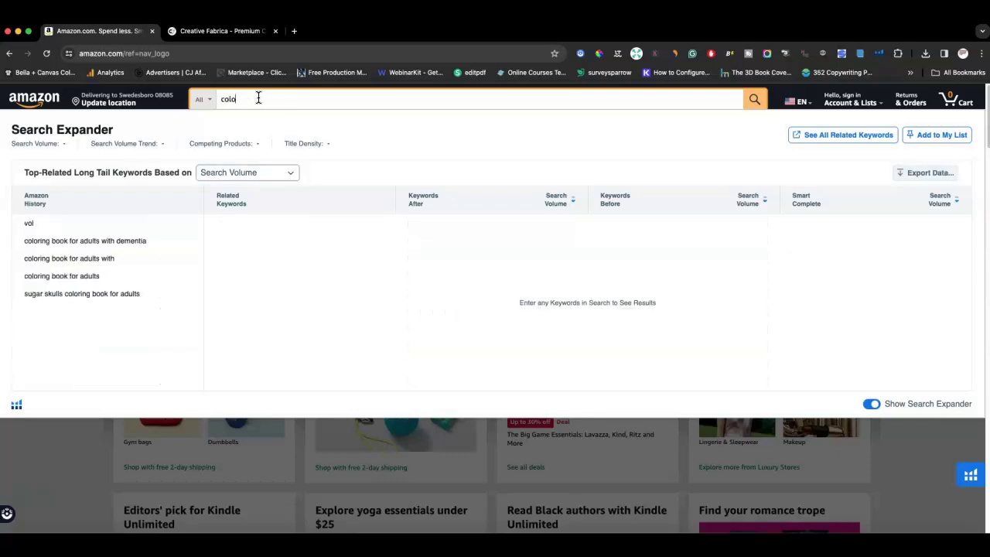
{"action": "type", "text": "ring book for adults"}
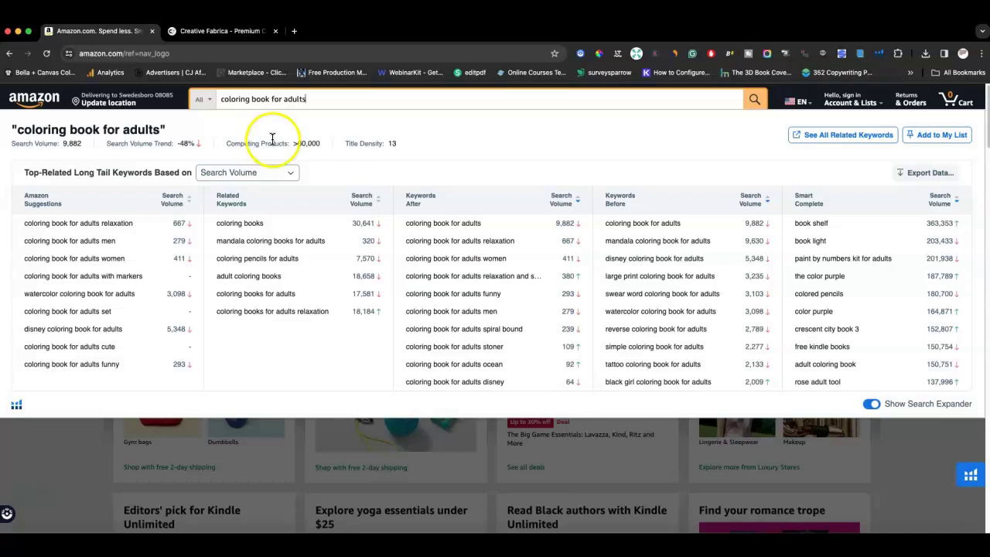
Extend the search term to "coloring book for adults wom" and check the search volumes of the suggested and related keywords
{"action": "left_click", "coordinate": [325, 100]}
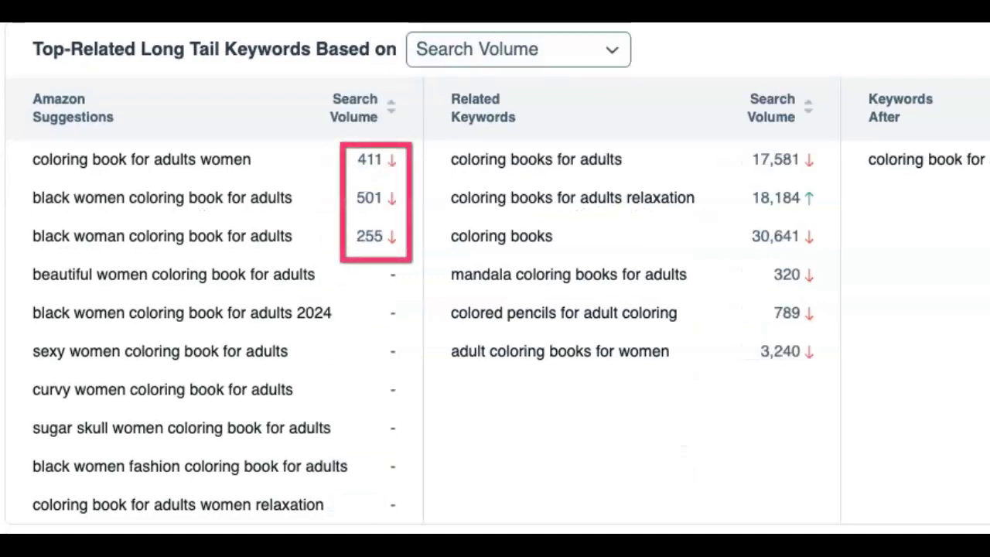
{"action": "mouse_move", "coordinate": [403, 155]}
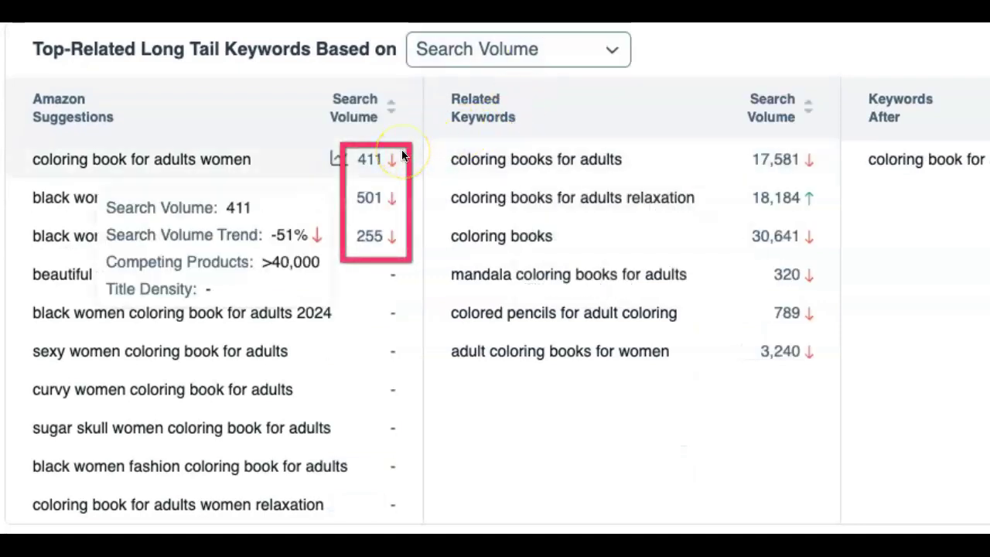
{"action": "mouse_move", "coordinate": [667, 152]}
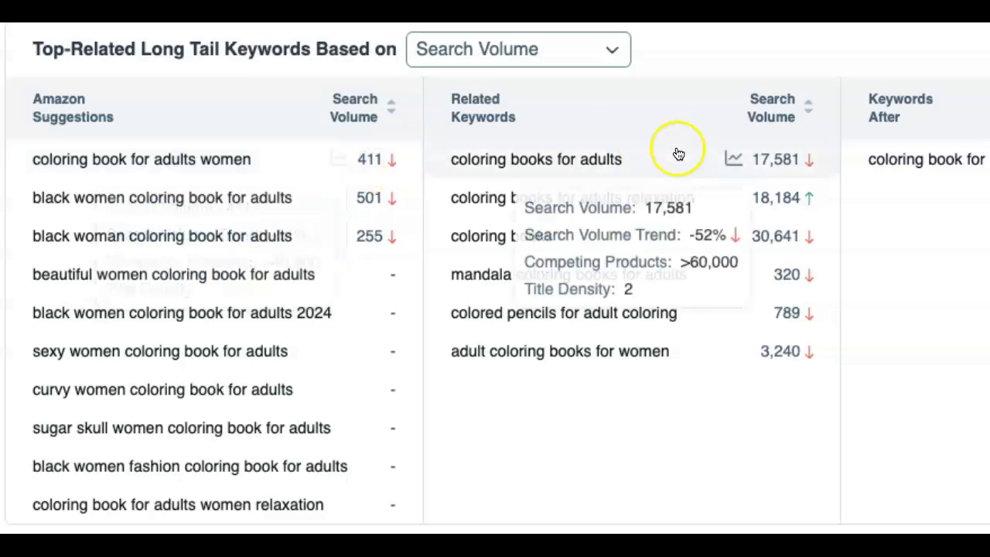
{"action": "mouse_move", "coordinate": [867, 149]}
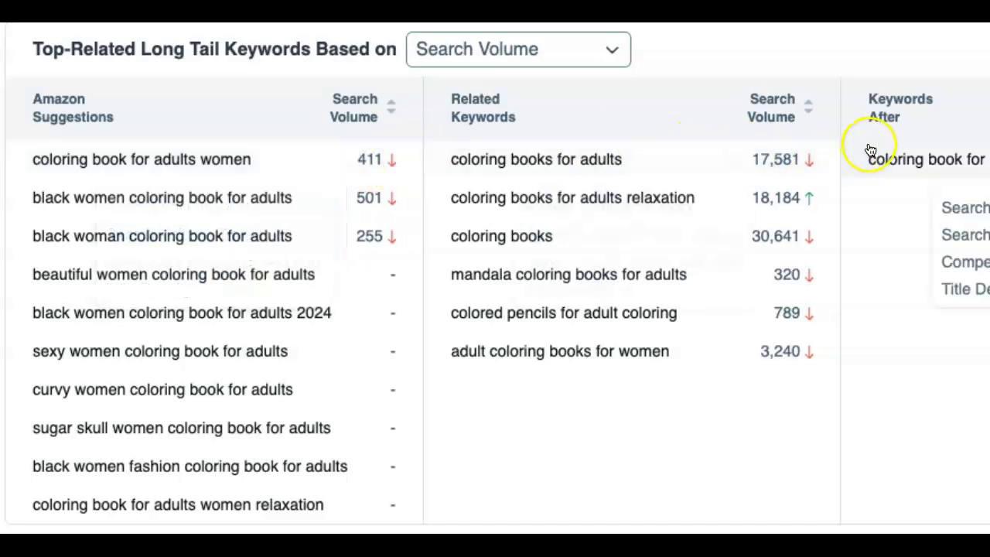
{"action": "mouse_move", "coordinate": [808, 198]}
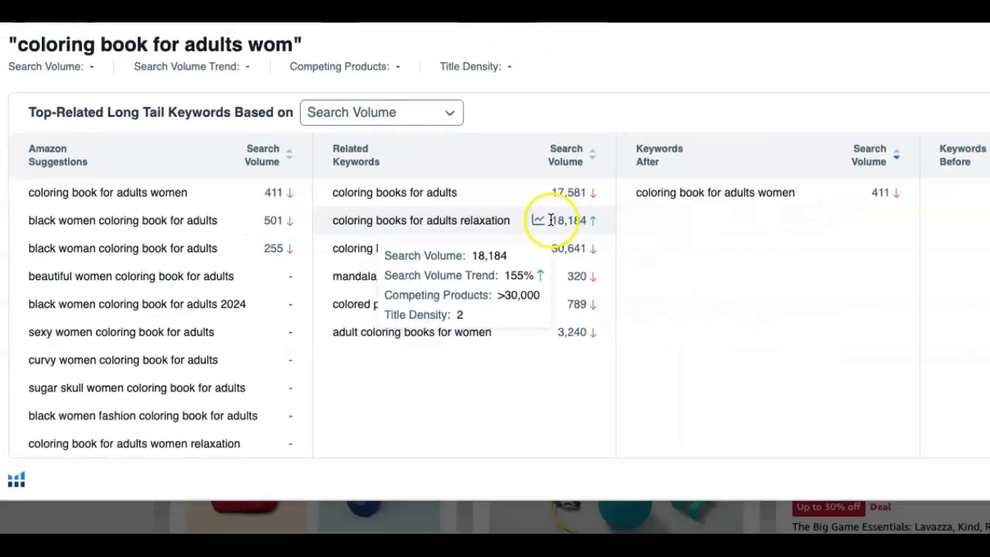
Open the Amazon results for the related keyword "coloring books for adults relaxation" and examine the listed books' covers, prices and sales ranks
{"action": "left_click", "coordinate": [774, 199]}
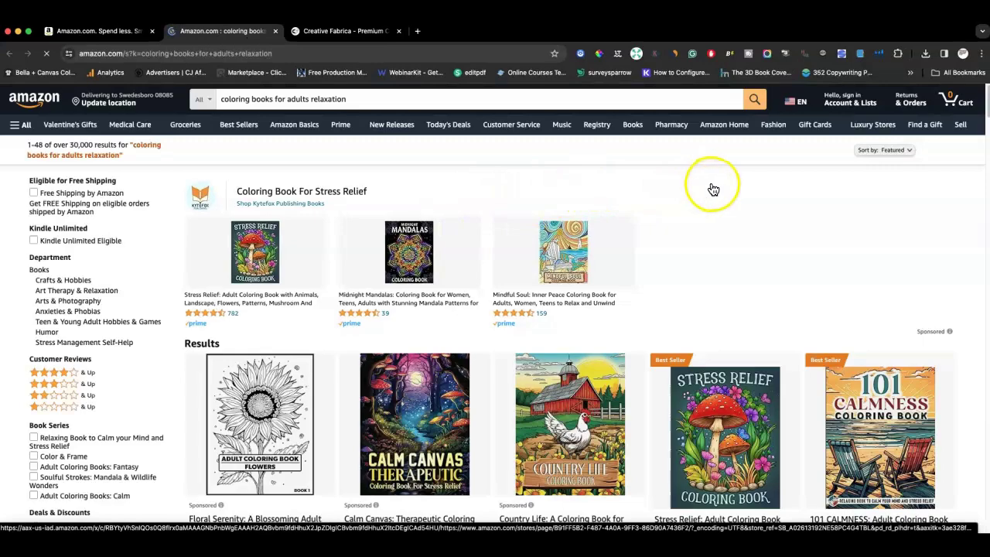
{"action": "scroll", "coordinate": [708, 187], "scroll_direction": "down", "scroll_amount": 2}
{"action": "scroll", "coordinate": [719, 180], "scroll_direction": "down", "scroll_amount": 2}
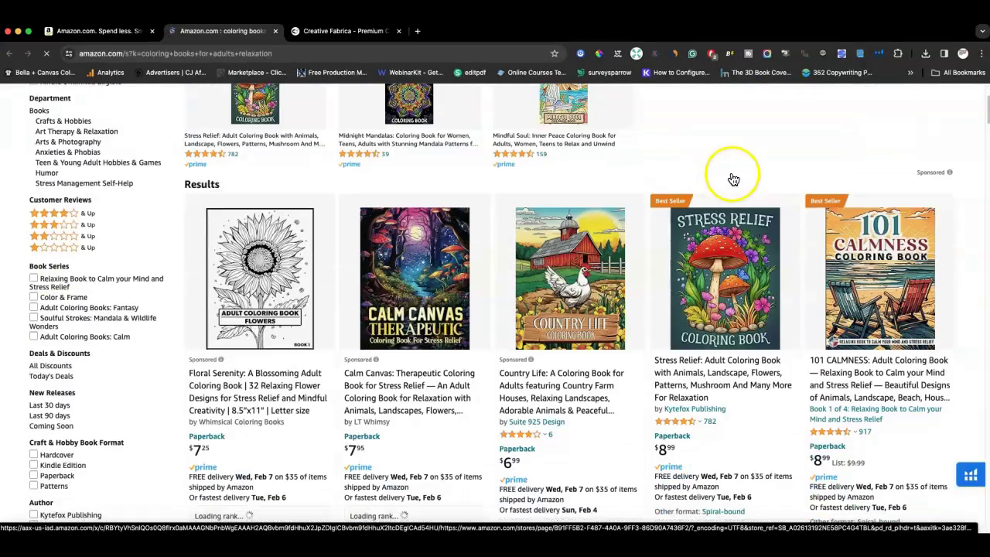
{"action": "scroll", "coordinate": [689, 167], "scroll_direction": "down", "scroll_amount": 2}
{"action": "scroll", "coordinate": [689, 169], "scroll_direction": "down", "scroll_amount": 6}
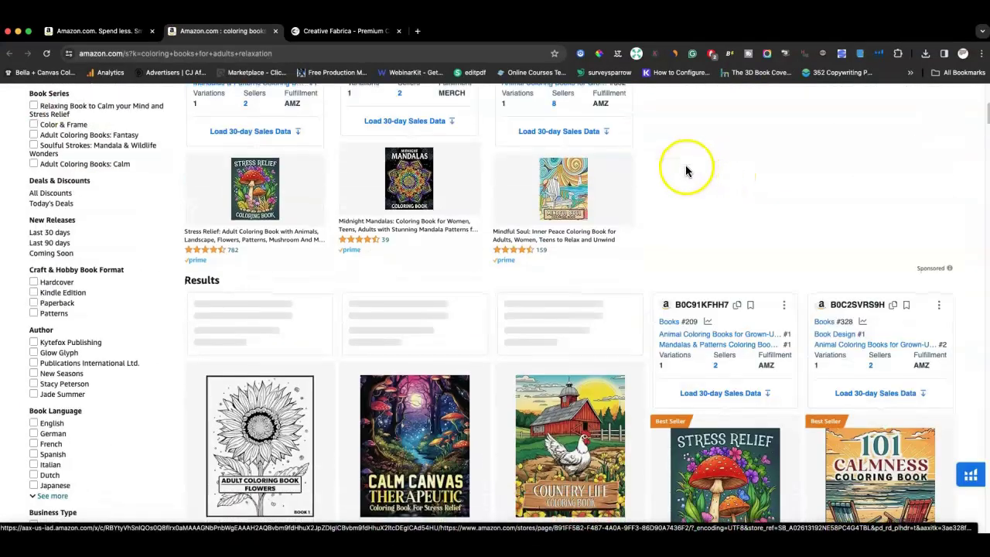
{"action": "scroll", "coordinate": [664, 178], "scroll_direction": "down", "scroll_amount": 2}
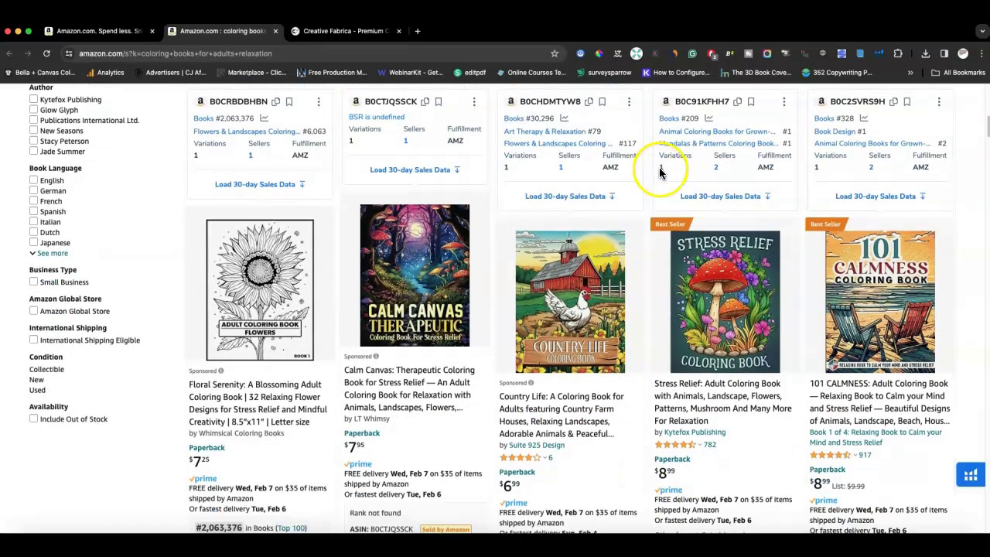
{"action": "mouse_move", "coordinate": [751, 284]}
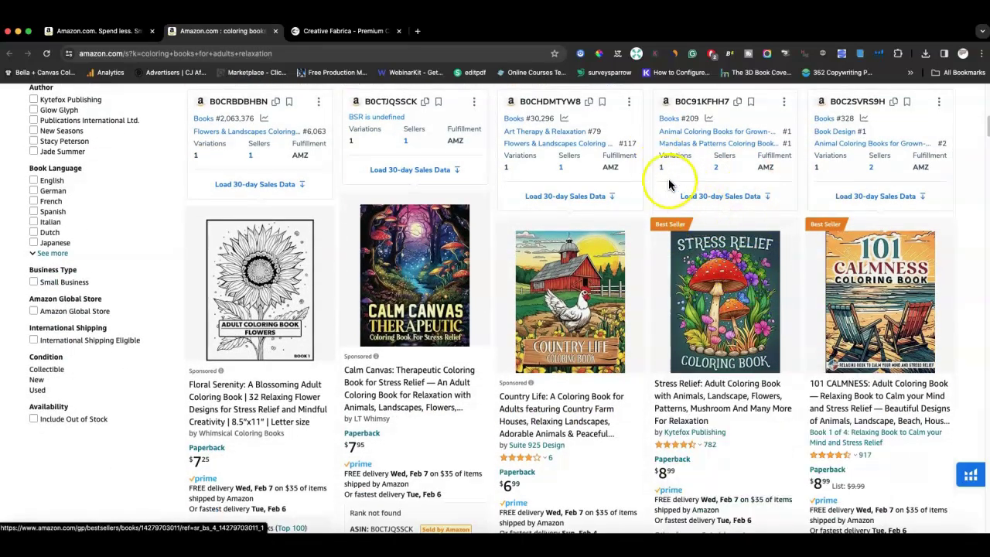
{"action": "scroll", "coordinate": [643, 184], "scroll_direction": "down", "scroll_amount": 3}
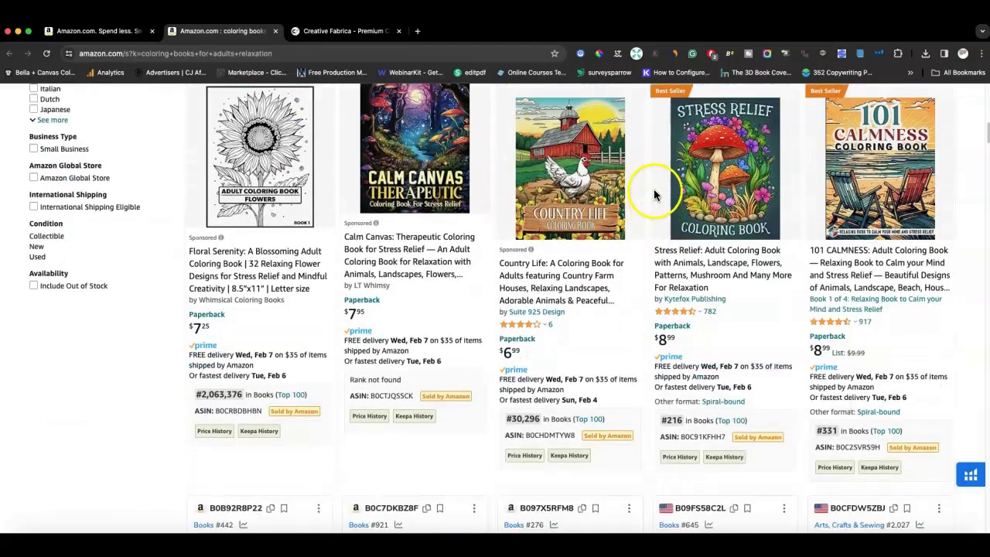
{"action": "scroll", "coordinate": [643, 179], "scroll_direction": "down", "scroll_amount": 6}
{"action": "scroll", "coordinate": [652, 186], "scroll_direction": "down", "scroll_amount": 2}
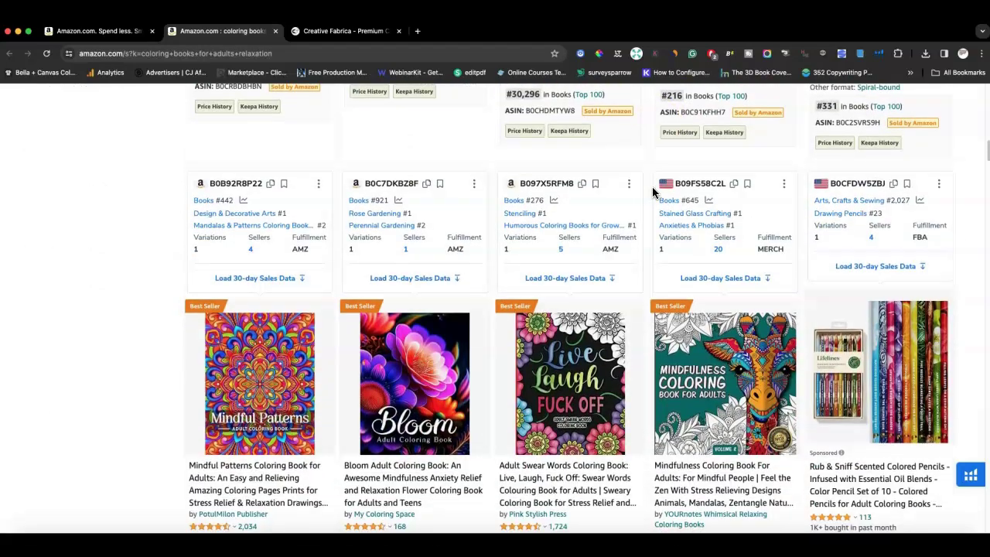
Browse further through the "coloring books for adults relaxation" results to examine the themes, cover styles and category rankings of the best sellers
{"action": "scroll", "coordinate": [650, 167], "scroll_direction": "down", "scroll_amount": 2}
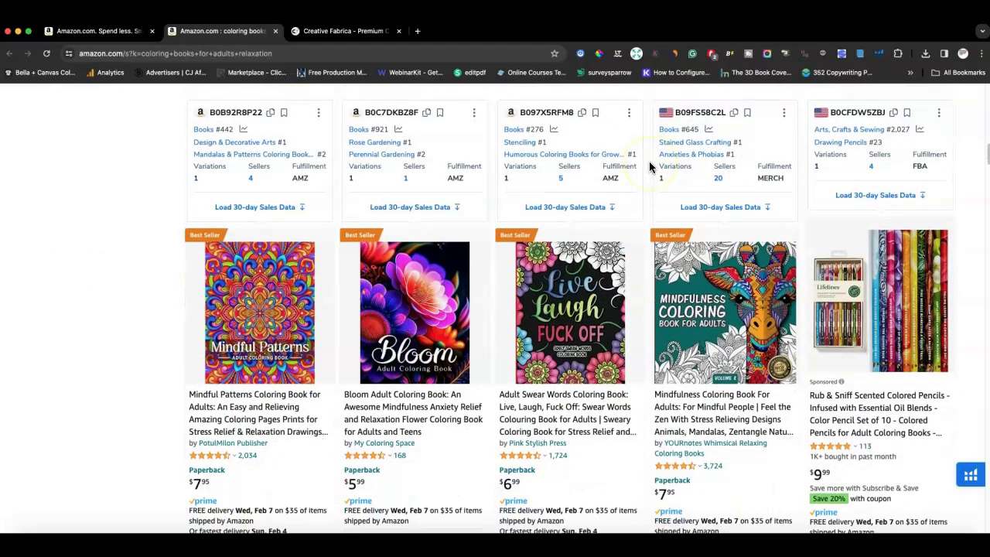
{"action": "scroll", "coordinate": [650, 163], "scroll_direction": "down", "scroll_amount": 2}
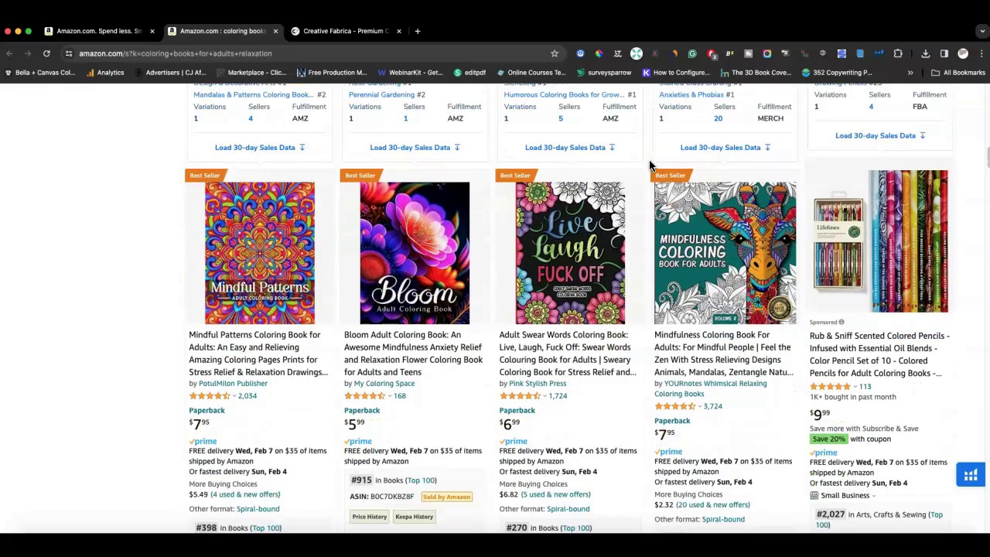
{"action": "mouse_move", "coordinate": [595, 269]}
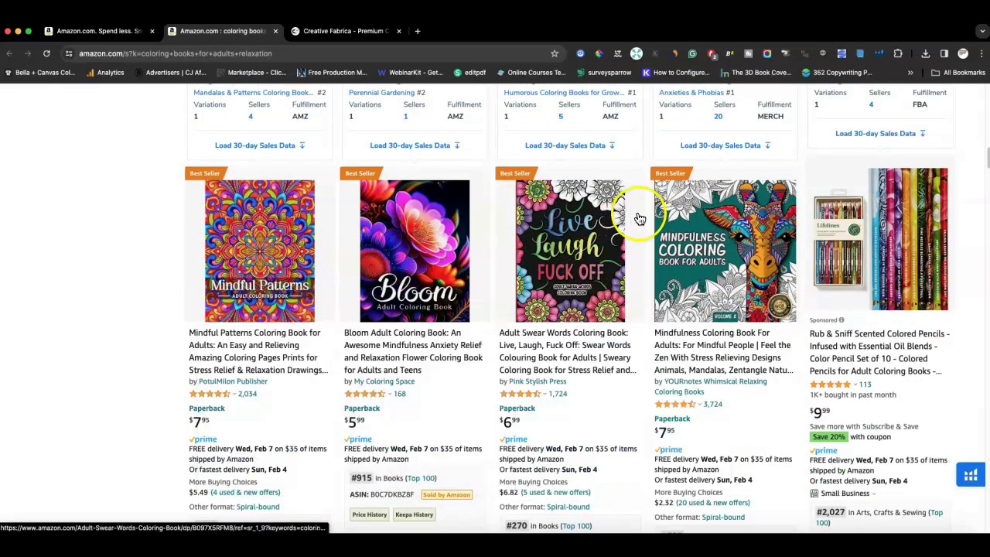
{"action": "scroll", "coordinate": [641, 208], "scroll_direction": "down", "scroll_amount": 3}
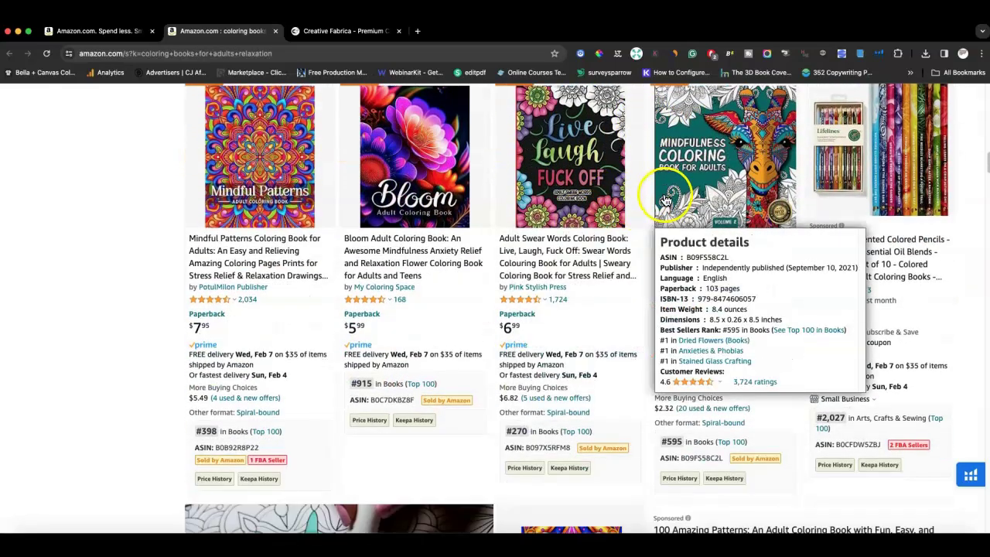
{"action": "scroll", "coordinate": [644, 209], "scroll_direction": "down", "scroll_amount": 2}
{"action": "scroll", "coordinate": [644, 211], "scroll_direction": "down", "scroll_amount": 13}
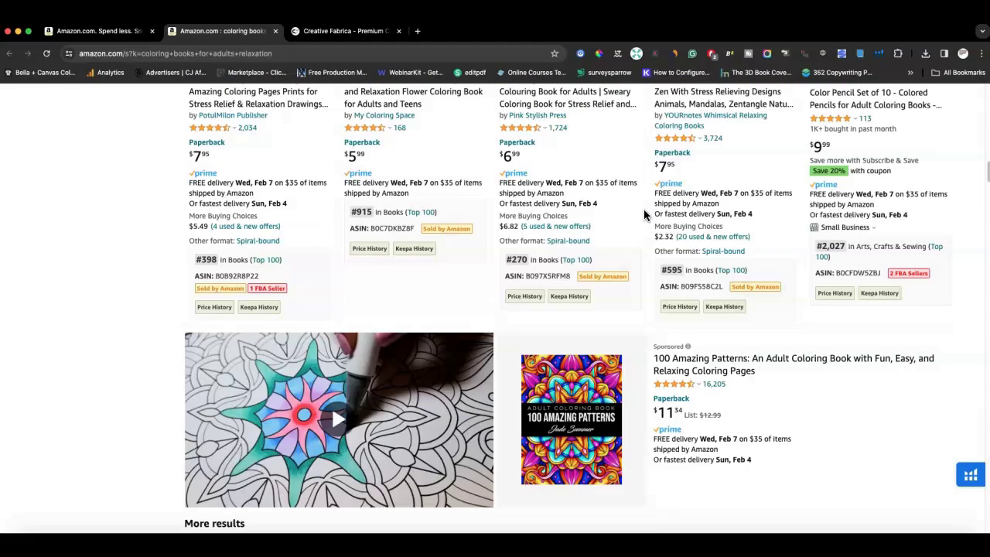
{"action": "scroll", "coordinate": [645, 214], "scroll_direction": "down", "scroll_amount": 2}
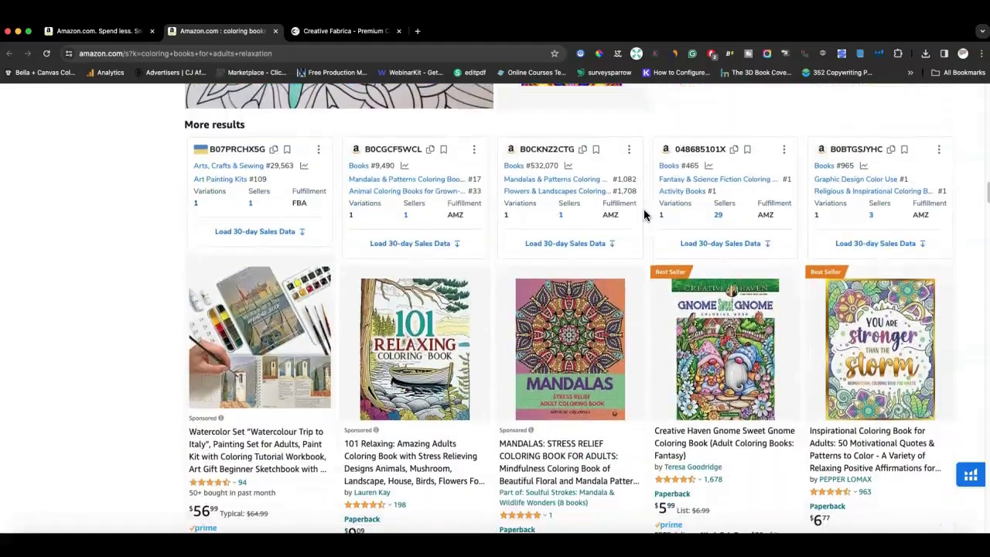
{"action": "mouse_move", "coordinate": [722, 304]}
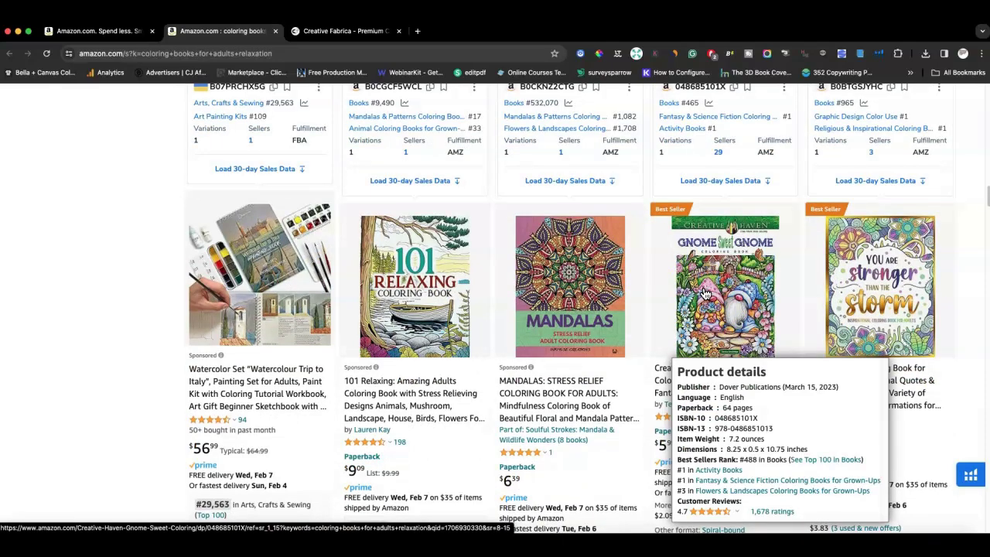
{"action": "scroll", "coordinate": [639, 261], "scroll_direction": "down", "scroll_amount": 3}
{"action": "scroll", "coordinate": [640, 263], "scroll_direction": "down", "scroll_amount": 10}
{"action": "scroll", "coordinate": [641, 263], "scroll_direction": "down", "scroll_amount": 2}
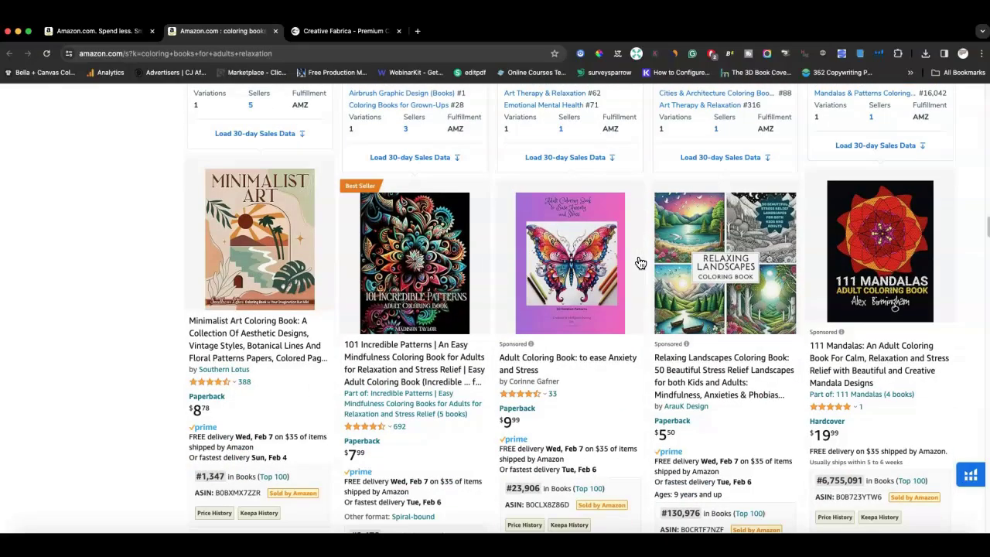
{"action": "scroll", "coordinate": [641, 263], "scroll_direction": "up", "scroll_amount": 20}
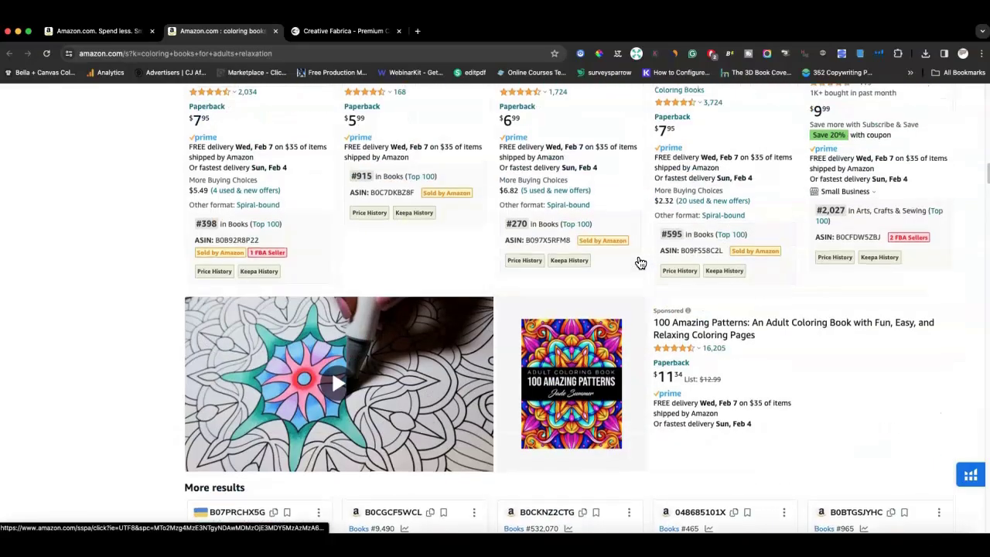
{"action": "scroll", "coordinate": [640, 263], "scroll_direction": "up", "scroll_amount": 1}
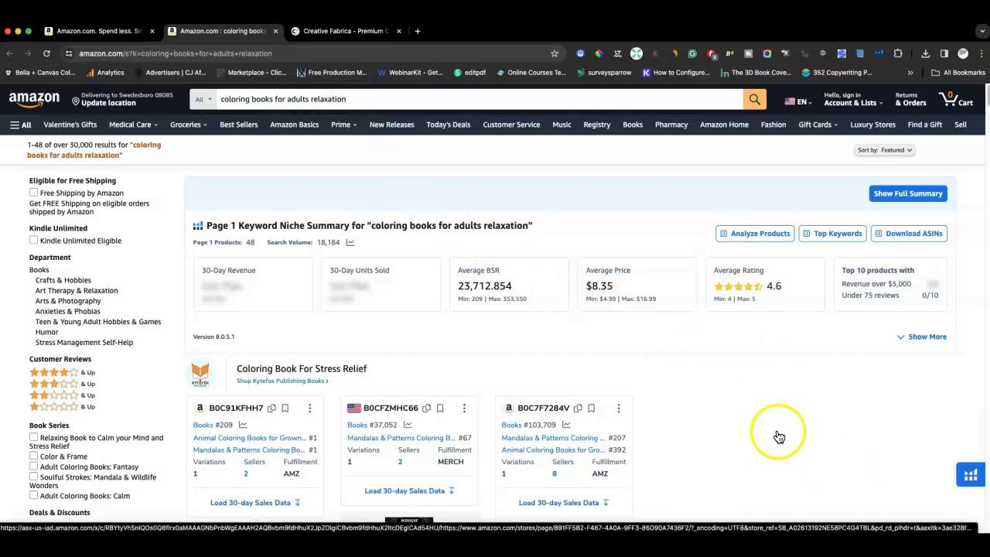
{"action": "scroll", "coordinate": [736, 423], "scroll_direction": "down", "scroll_amount": 10}
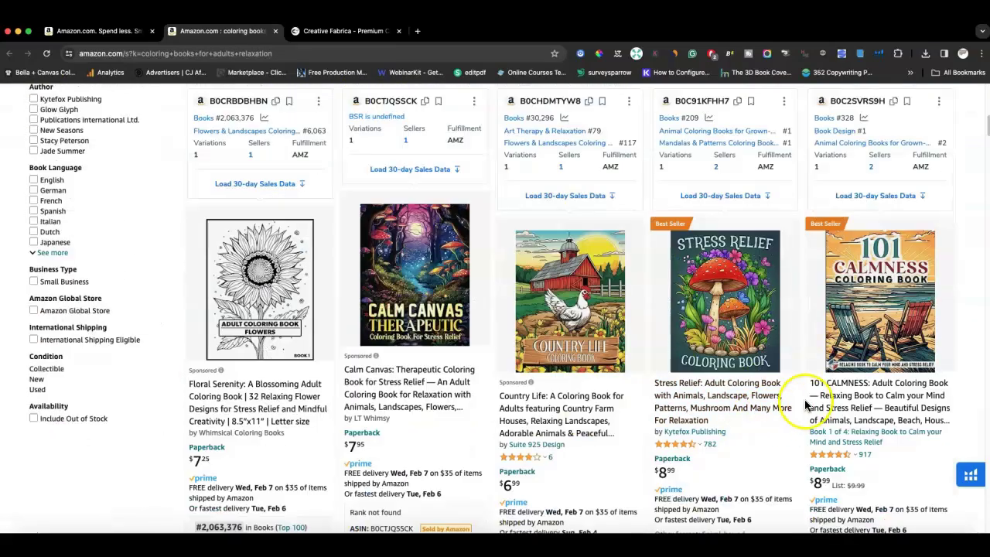
{"action": "scroll", "coordinate": [805, 405], "scroll_direction": "down", "scroll_amount": 5}
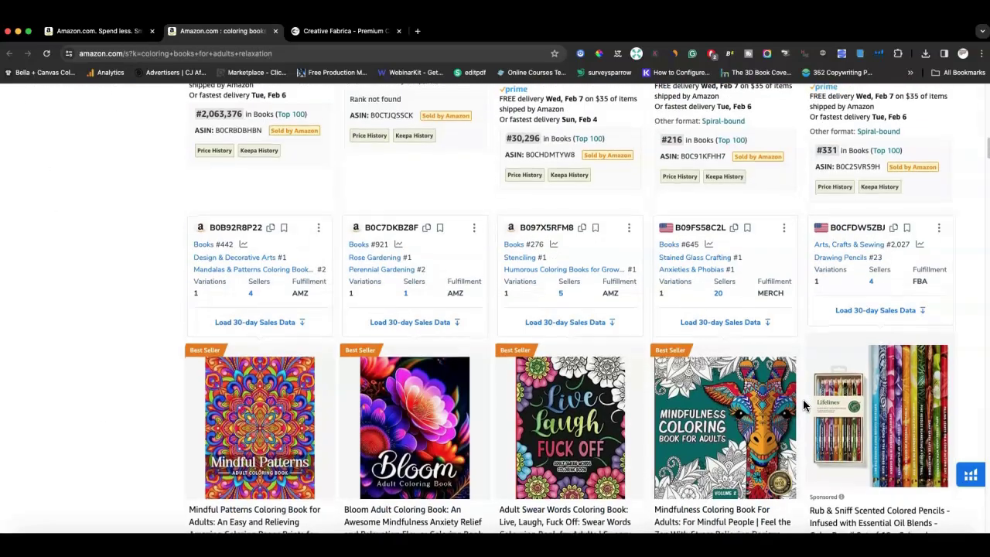
{"action": "scroll", "coordinate": [803, 404], "scroll_direction": "down", "scroll_amount": 1}
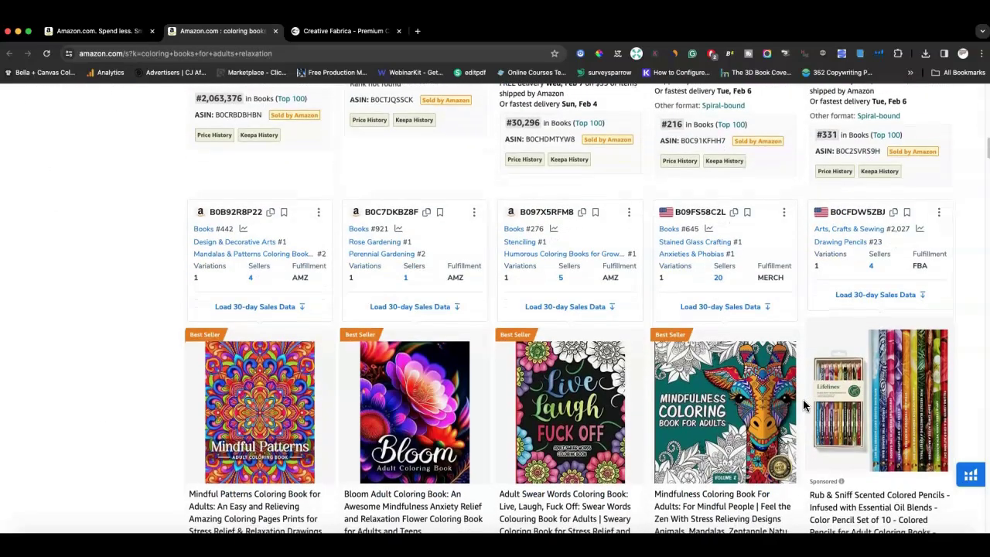
Run the Xray product research on the results page and sort the listed books by sales, highest first
{"action": "left_click", "coordinate": [967, 476]}
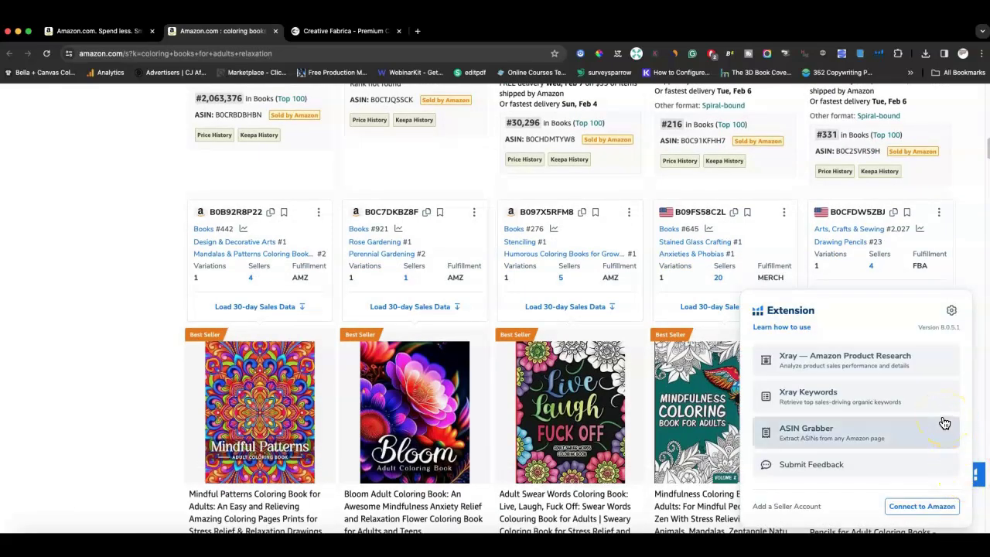
{"action": "left_click", "coordinate": [878, 363]}
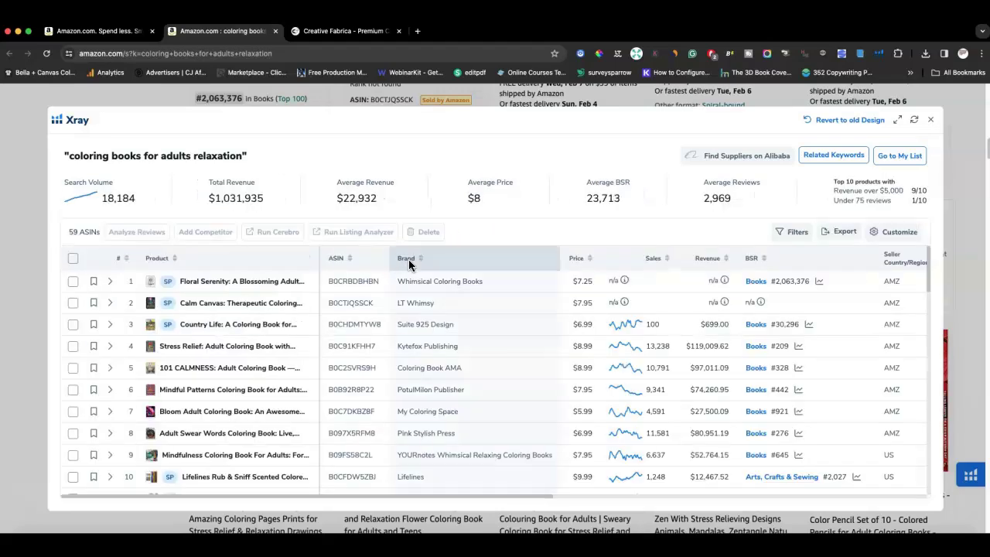
{"action": "left_click", "coordinate": [672, 258]}
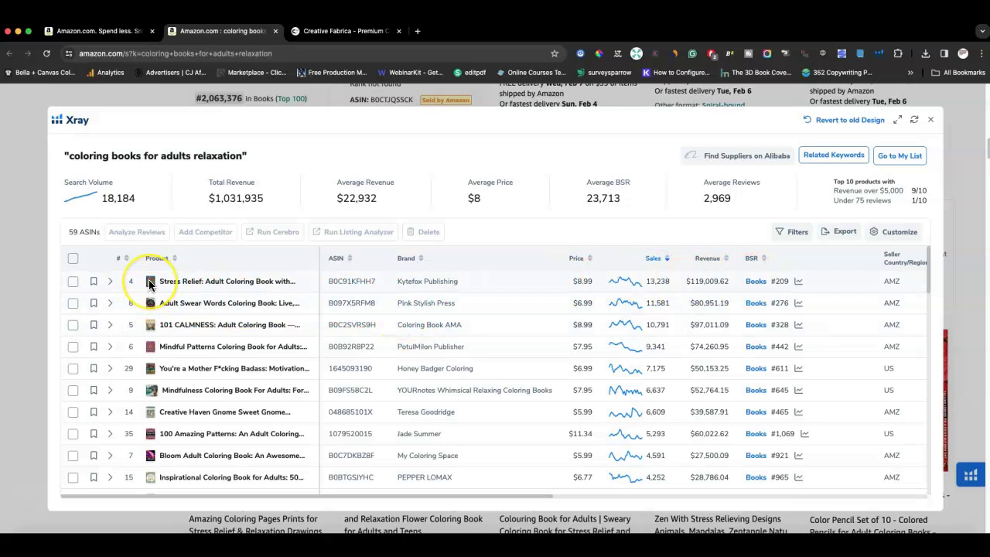
{"action": "mouse_move", "coordinate": [150, 285]}
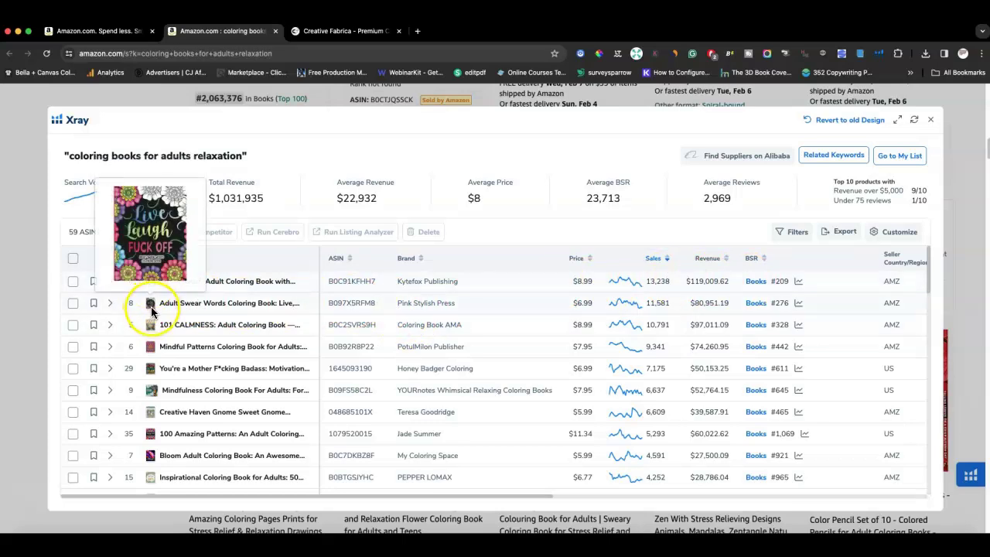
Select the Stress Relief, Adult Swear Words, 101 Calmness, Mindful Patterns and Mindfulness coloring books and run Cerebro on them
{"action": "left_click", "coordinate": [74, 349]}
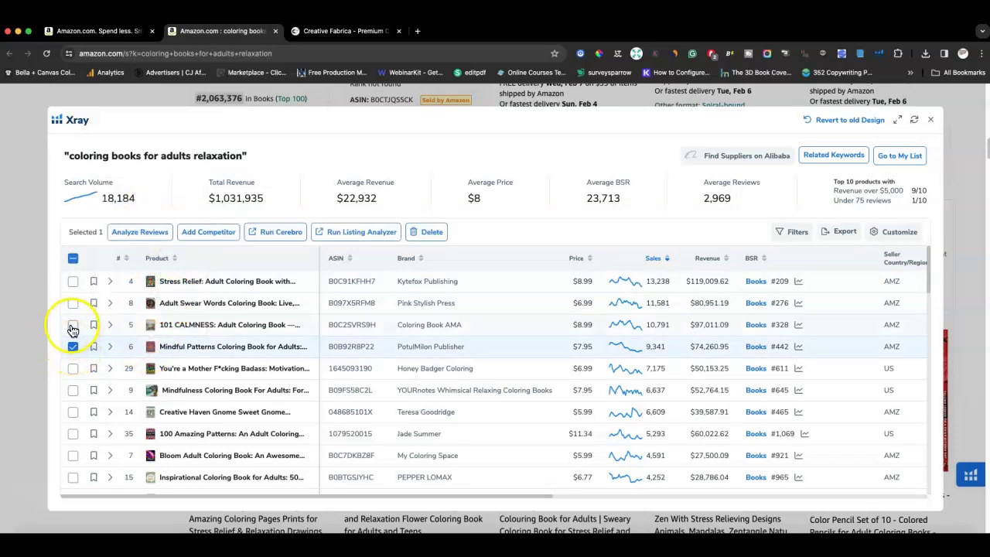
{"action": "left_click", "coordinate": [72, 325]}
{"action": "left_click", "coordinate": [74, 295]}
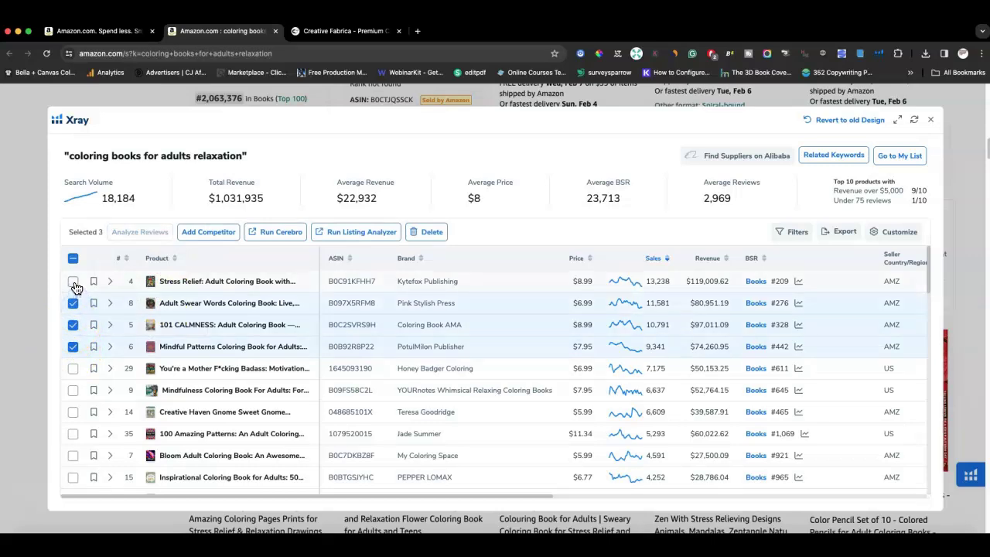
{"action": "left_click", "coordinate": [73, 283]}
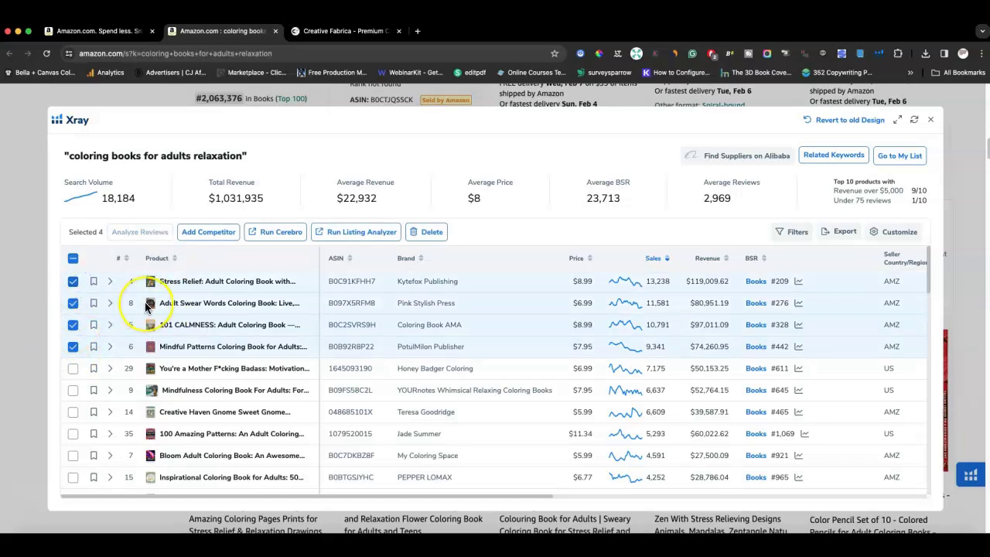
{"action": "left_click", "coordinate": [75, 392]}
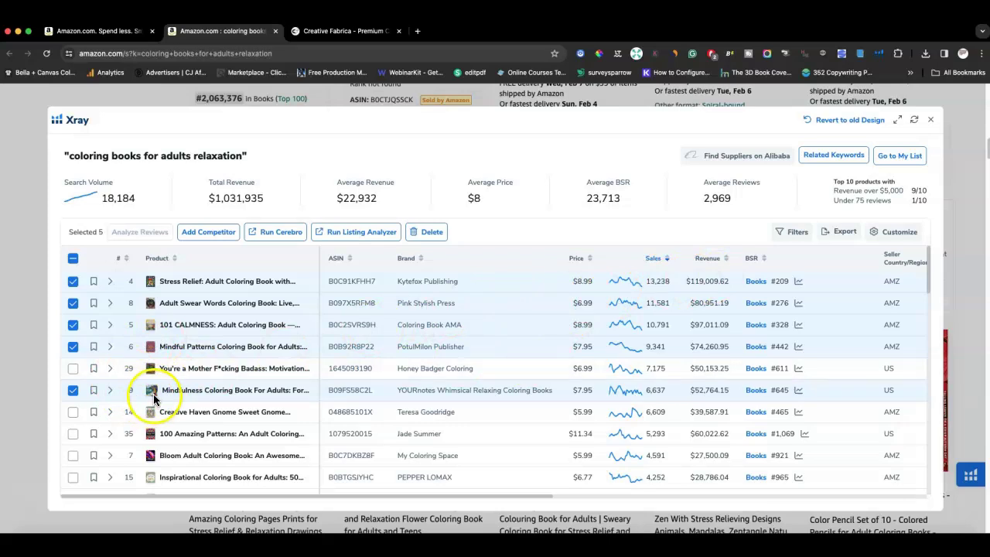
{"action": "left_click", "coordinate": [277, 232]}
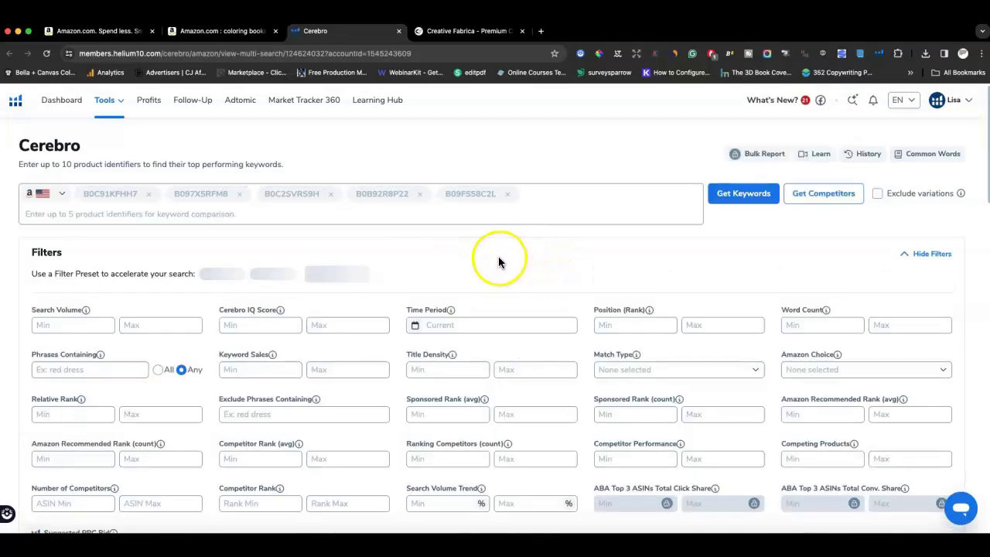
Look through the Cerebro filter options, keyword distribution and keyword table for the five selected books
{"action": "scroll", "coordinate": [509, 274], "scroll_direction": "down", "scroll_amount": 3}
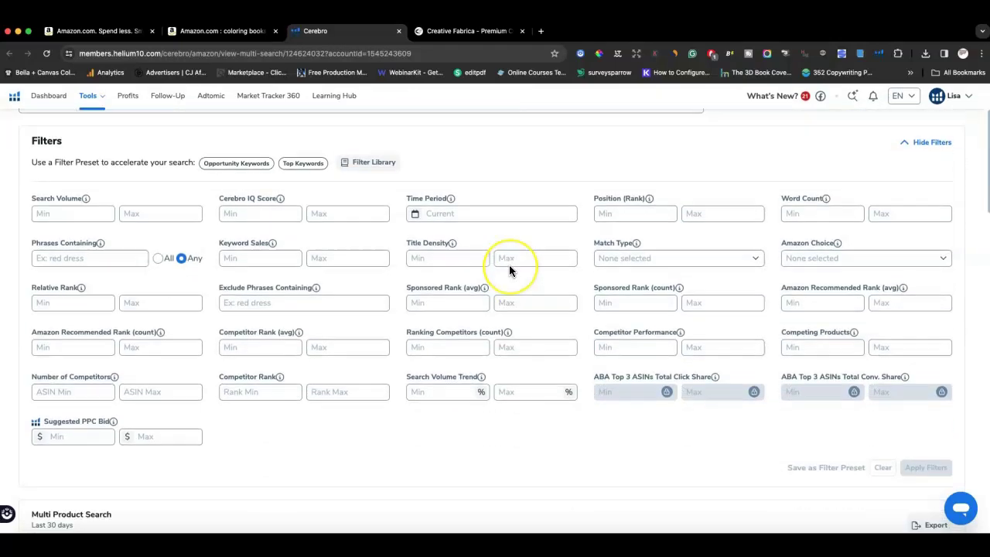
{"action": "scroll", "coordinate": [509, 270], "scroll_direction": "down", "scroll_amount": 4}
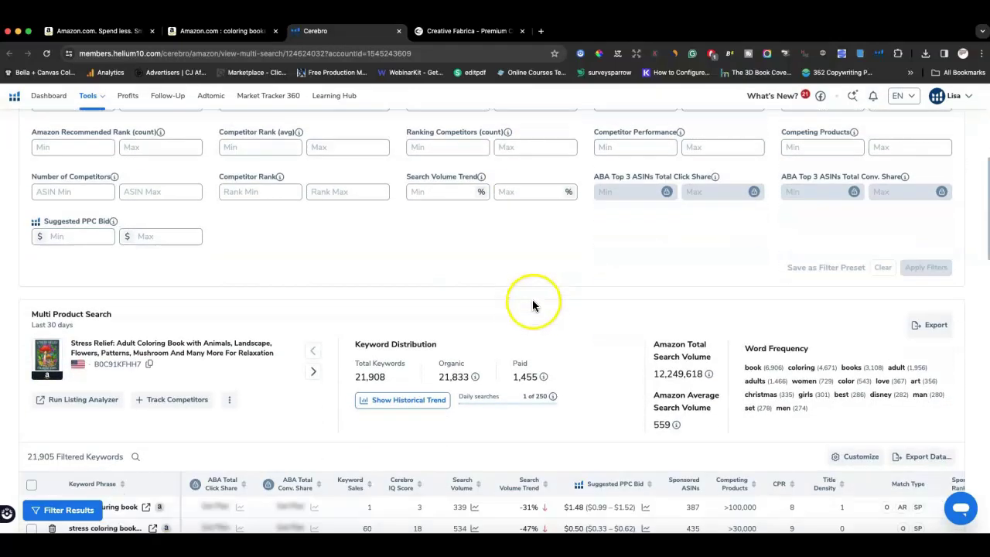
{"action": "scroll", "coordinate": [548, 264], "scroll_direction": "down", "scroll_amount": 8}
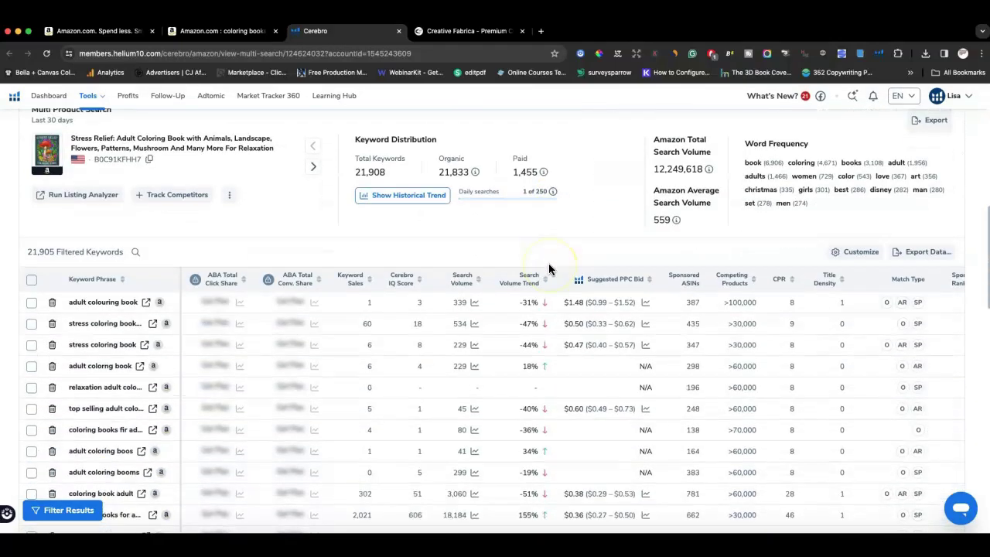
{"action": "scroll", "coordinate": [548, 268], "scroll_direction": "down", "scroll_amount": 10}
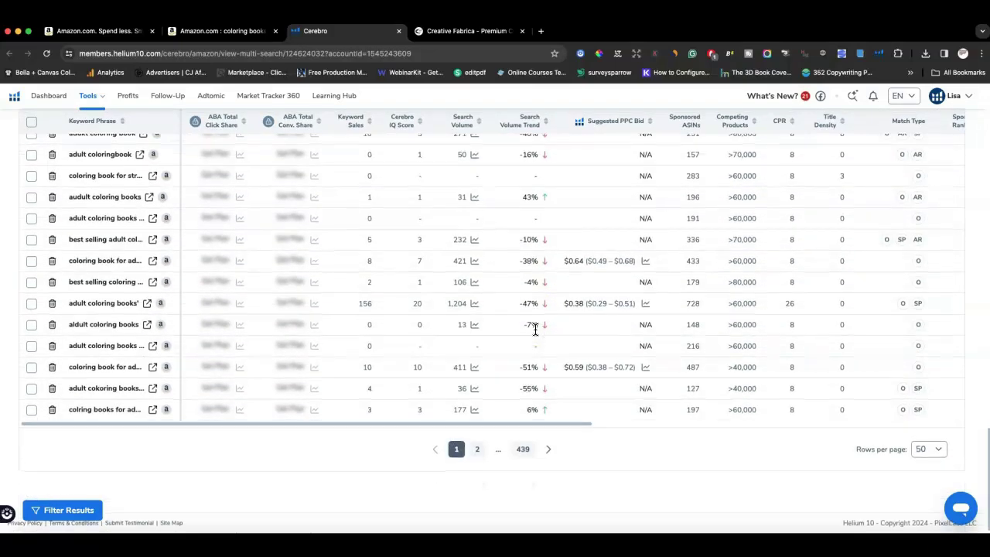
{"action": "left_click_drag", "start_coordinate": [542, 424], "coordinate": [615, 424]}
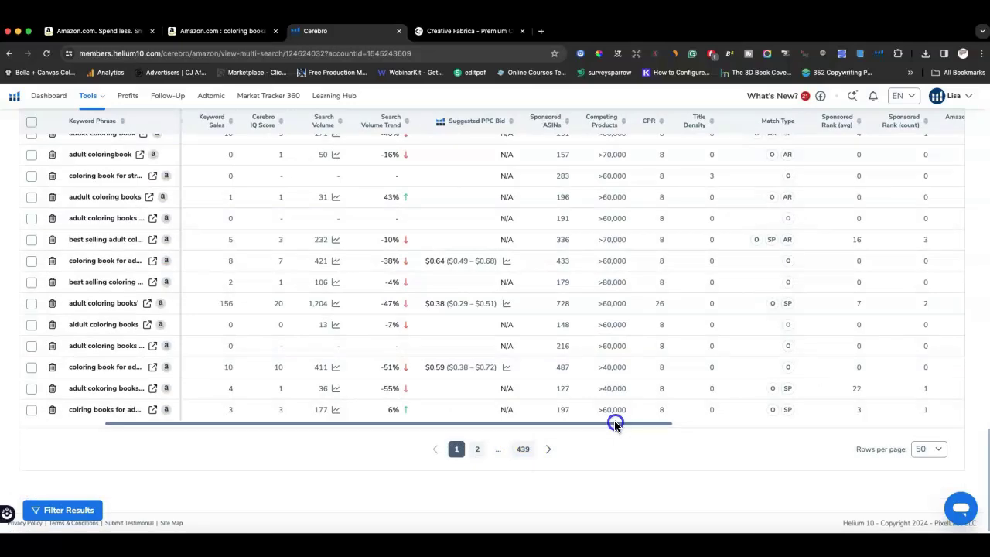
{"action": "scroll", "coordinate": [481, 332], "scroll_direction": "up", "scroll_amount": 5}
{"action": "scroll", "coordinate": [482, 332], "scroll_direction": "up", "scroll_amount": 10}
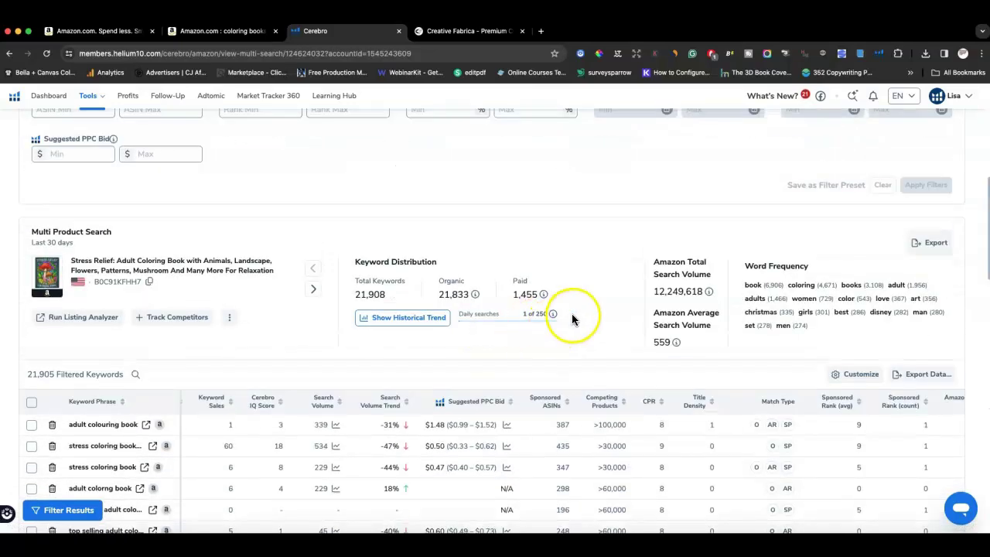
{"action": "scroll", "coordinate": [580, 317], "scroll_direction": "up", "scroll_amount": 5}
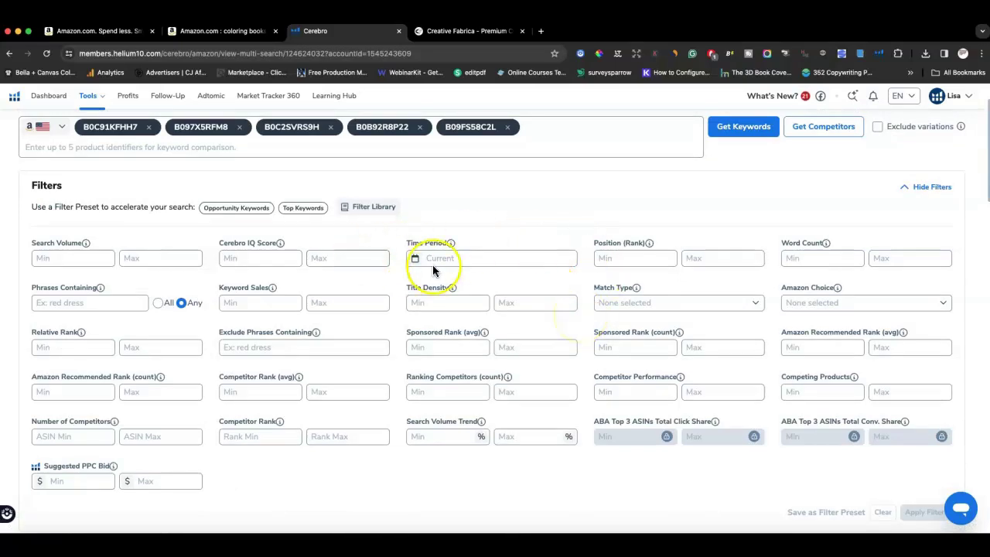
{"action": "scroll", "coordinate": [454, 263], "scroll_direction": "down", "scroll_amount": 4}
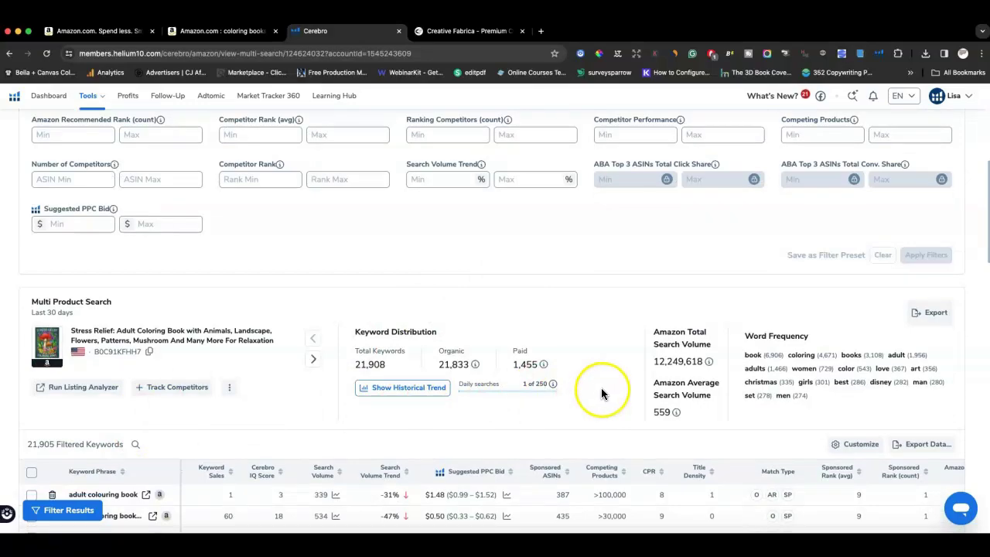
{"action": "scroll", "coordinate": [585, 394], "scroll_direction": "up", "scroll_amount": 5}
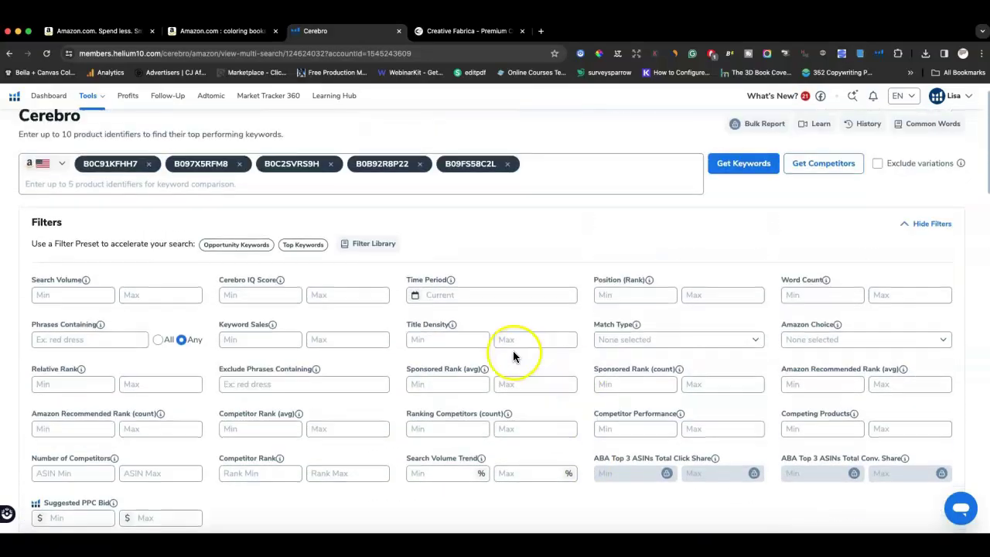
Set the keyword filters to a minimum search volume of 1000, at most 3000 competing products and minimum keyword sales of 100
{"action": "scroll", "coordinate": [516, 356], "scroll_direction": "down", "scroll_amount": 2}
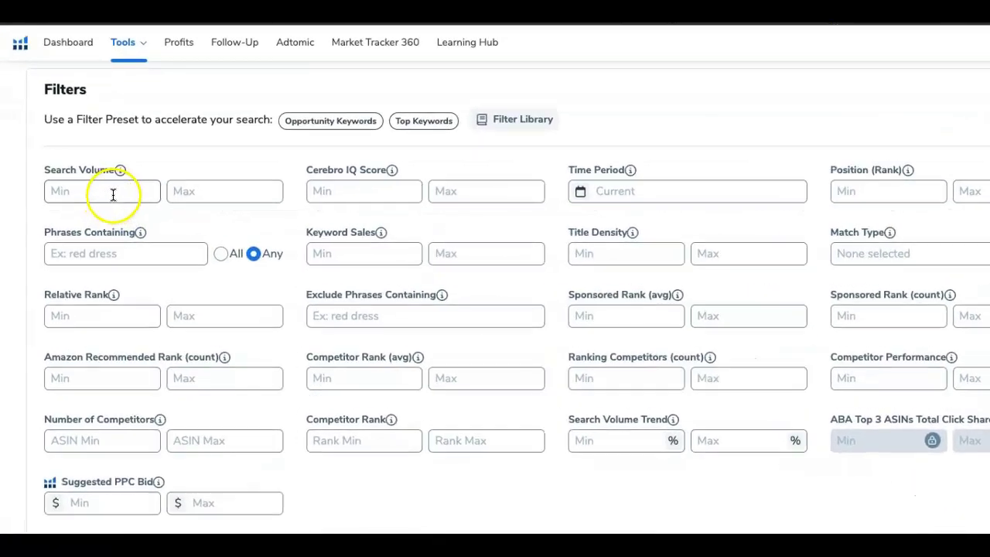
{"action": "left_click", "coordinate": [117, 192]}
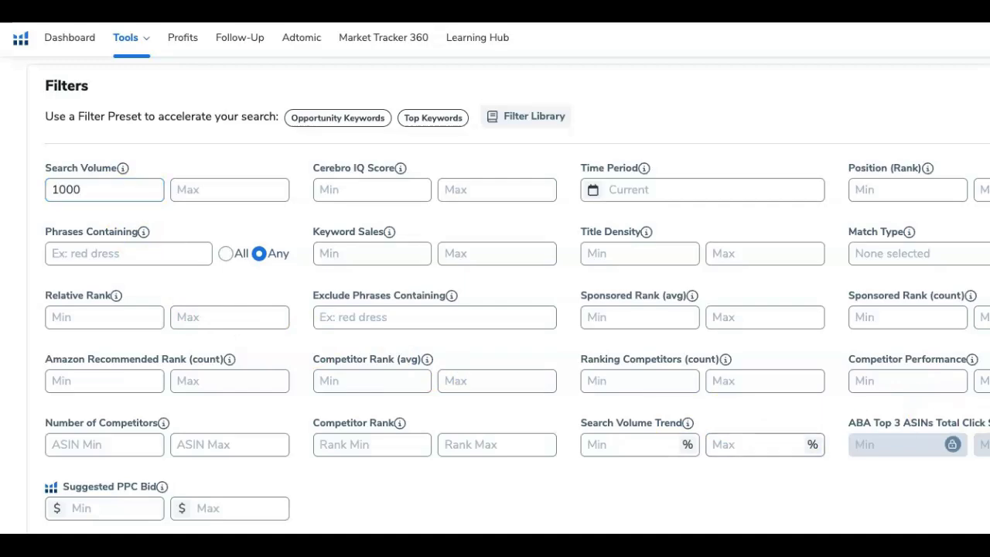
{"action": "left_click", "coordinate": [854, 366]}
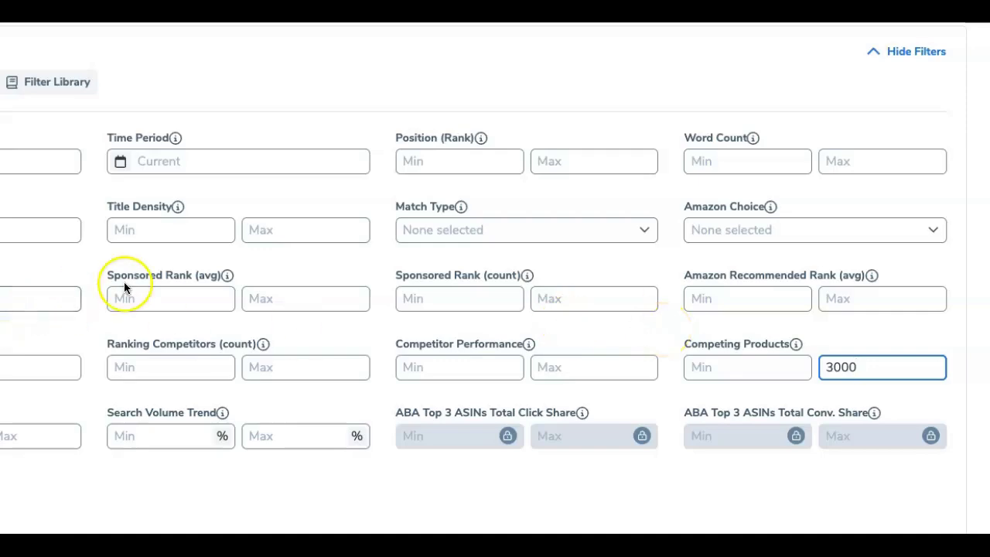
{"action": "left_click", "coordinate": [373, 285]}
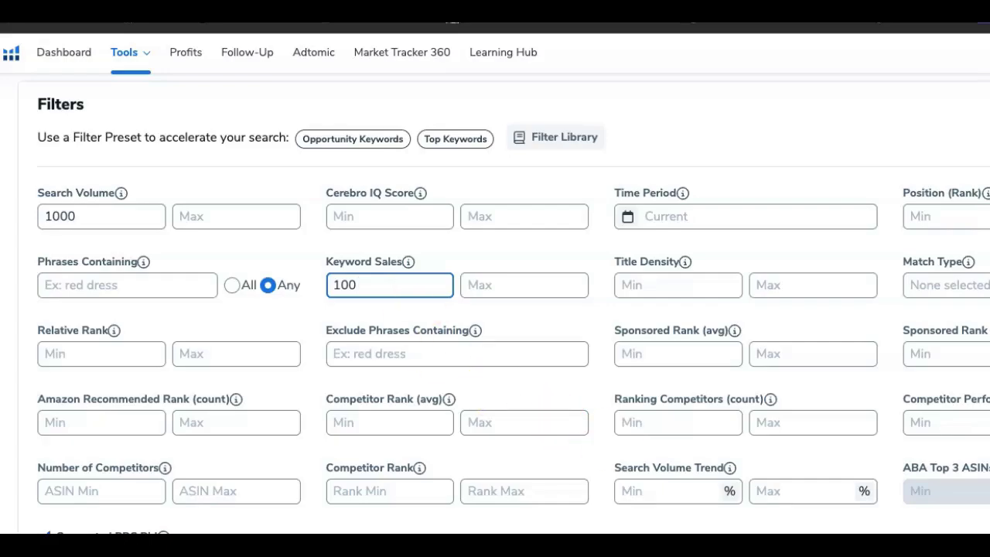
Widen the Keyword Phrase column of the filtered keyword table so the full phrases can be read
{"action": "scroll", "coordinate": [723, 528], "scroll_direction": "down", "scroll_amount": 2}
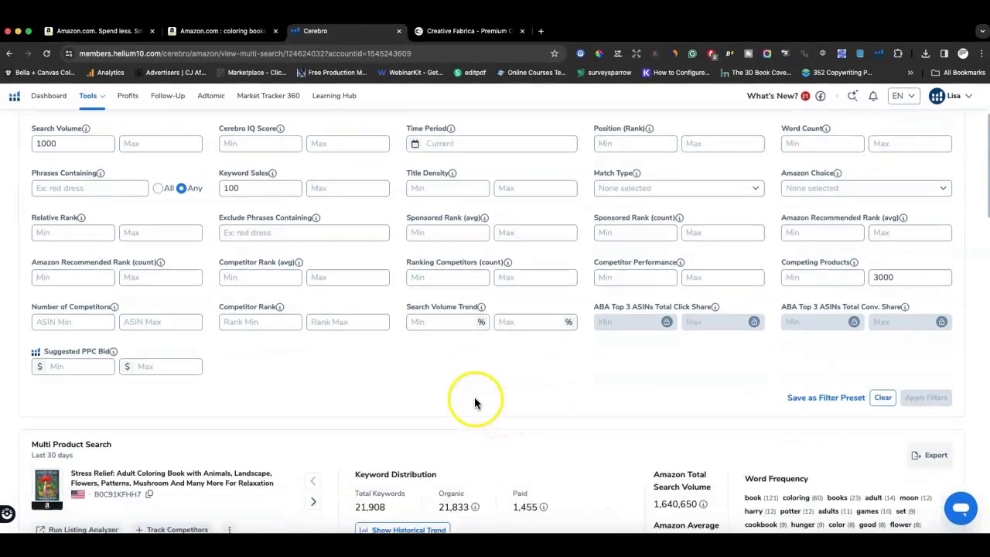
{"action": "scroll", "coordinate": [480, 387], "scroll_direction": "down", "scroll_amount": 5}
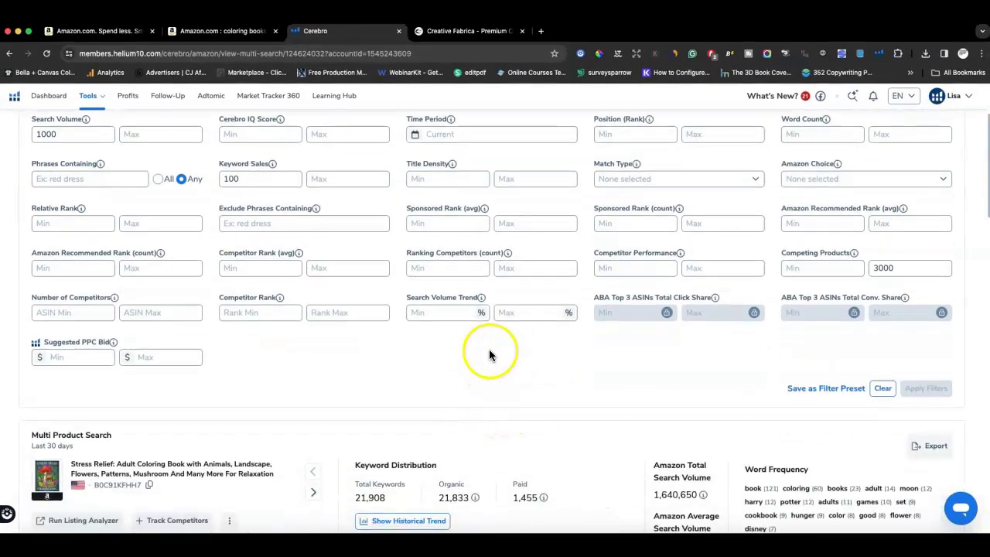
{"action": "scroll", "coordinate": [563, 329], "scroll_direction": "down", "scroll_amount": 6}
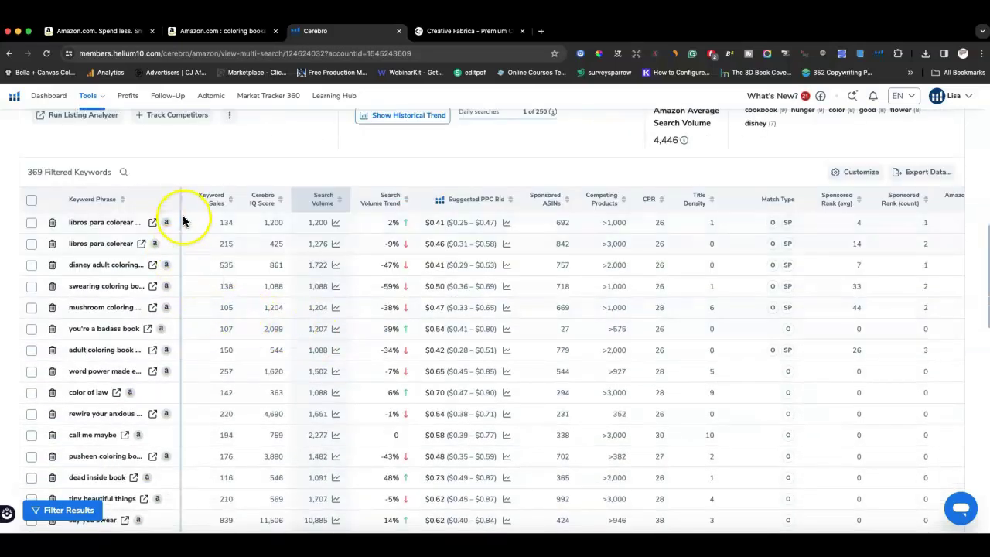
{"action": "left_click_drag", "start_coordinate": [183, 215], "coordinate": [227, 217]}
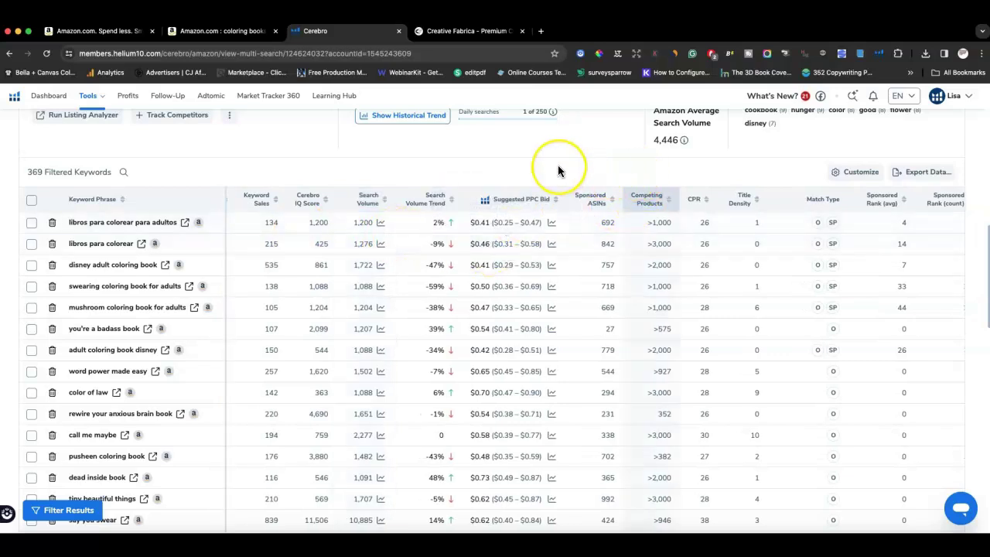
{"action": "scroll", "coordinate": [557, 165], "scroll_direction": "up", "scroll_amount": 1}
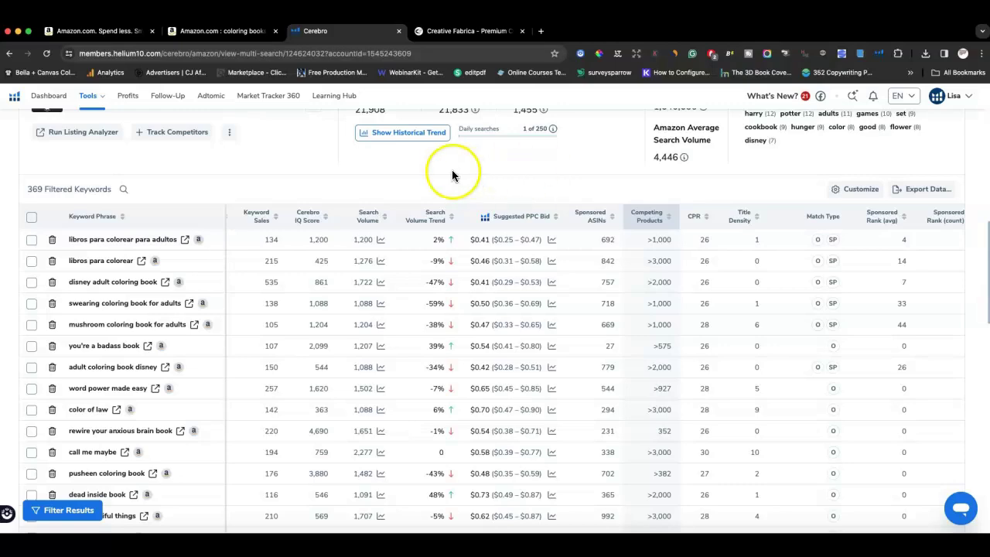
Sort the filtered keywords by Cerebro IQ Score, highest first, and widen the Keyword Phrase column again
{"action": "left_click", "coordinate": [323, 218]}
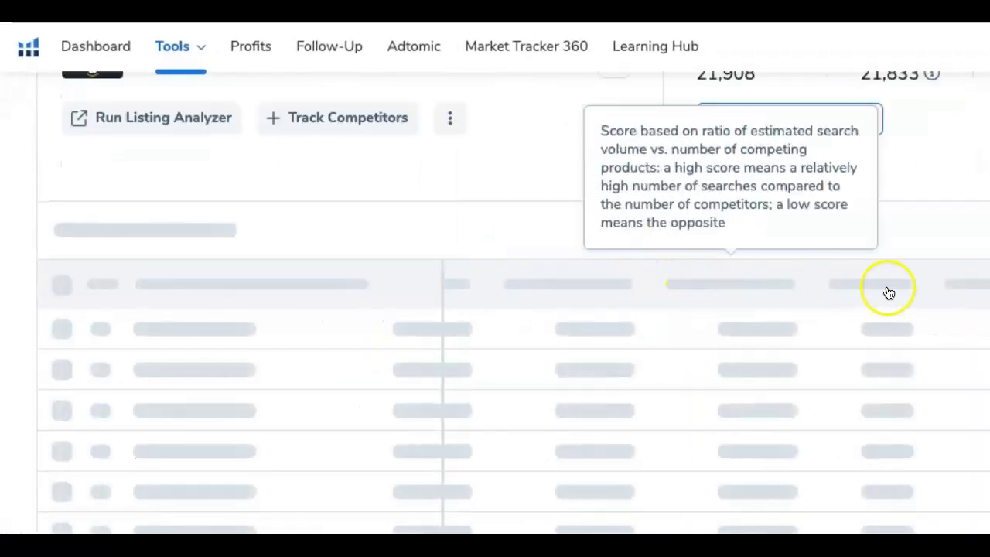
{"action": "mouse_move", "coordinate": [905, 293]}
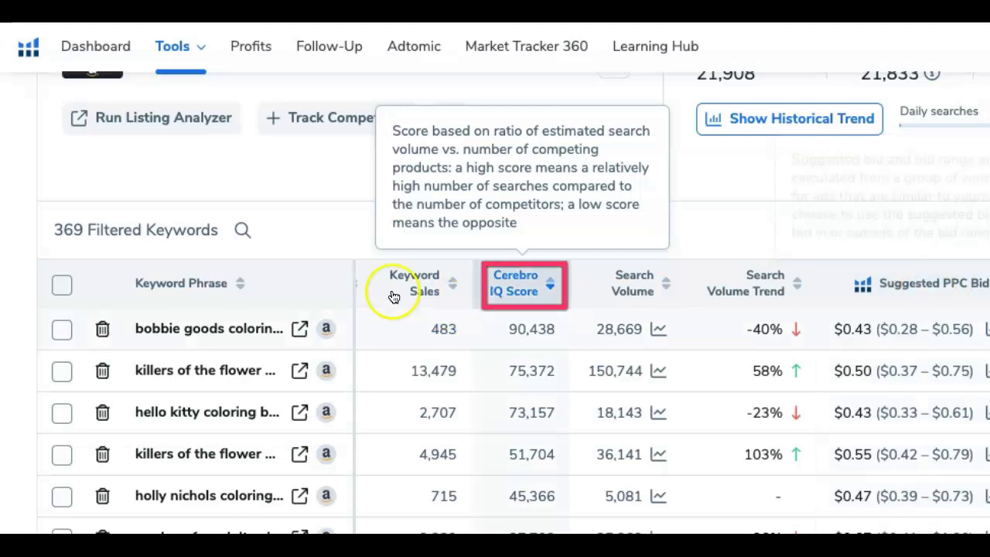
{"action": "left_click_drag", "start_coordinate": [354, 287], "coordinate": [421, 286]}
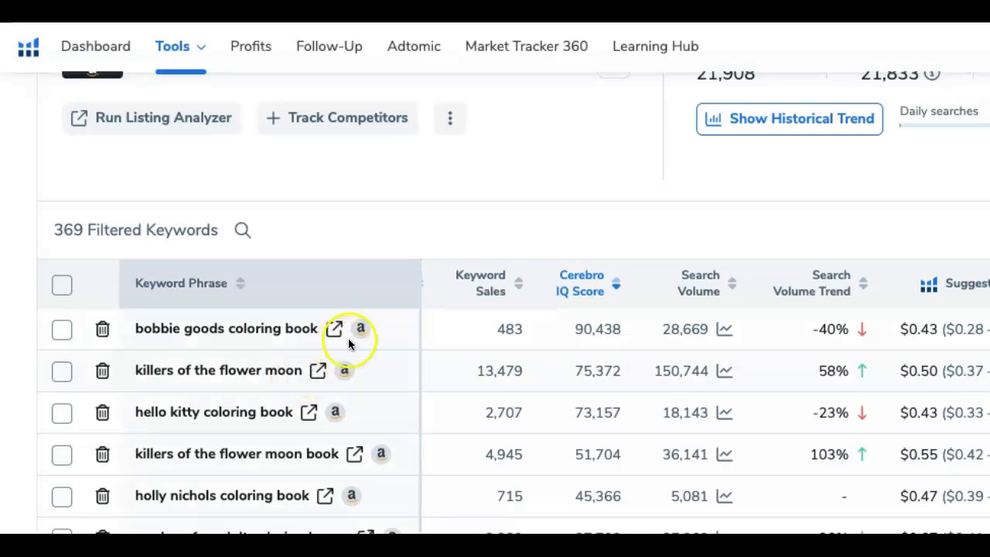
Look through the first page of keywords ranked by Cerebro IQ Score for coloring book niches, and continue to the second page
{"action": "scroll", "coordinate": [335, 428], "scroll_direction": "down", "scroll_amount": 5}
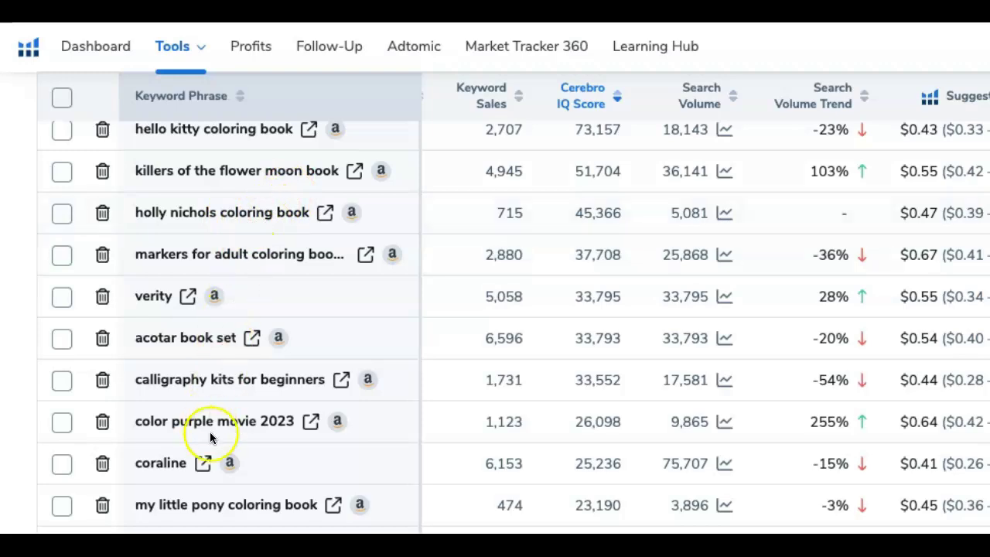
{"action": "scroll", "coordinate": [448, 352], "scroll_direction": "down", "scroll_amount": 5}
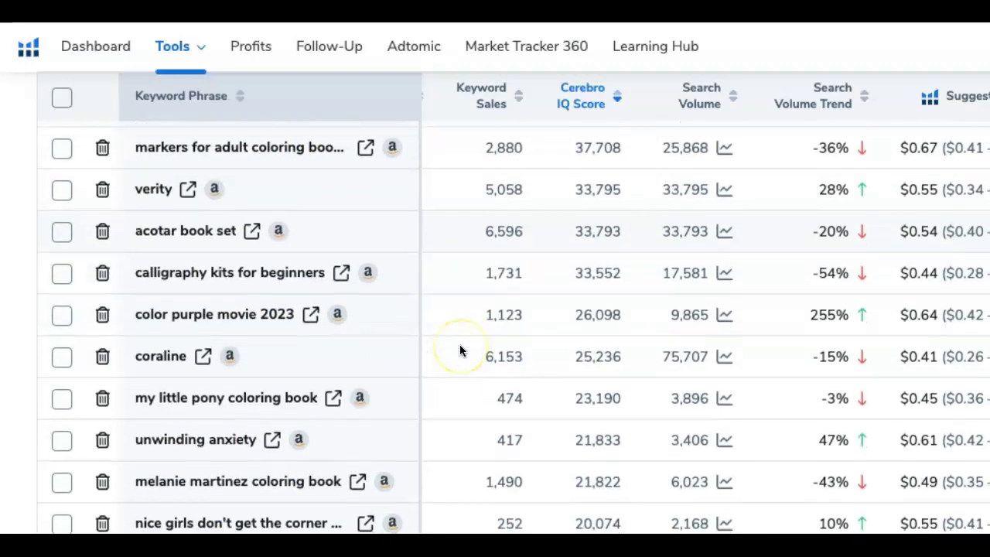
{"action": "scroll", "coordinate": [460, 350], "scroll_direction": "down", "scroll_amount": 3}
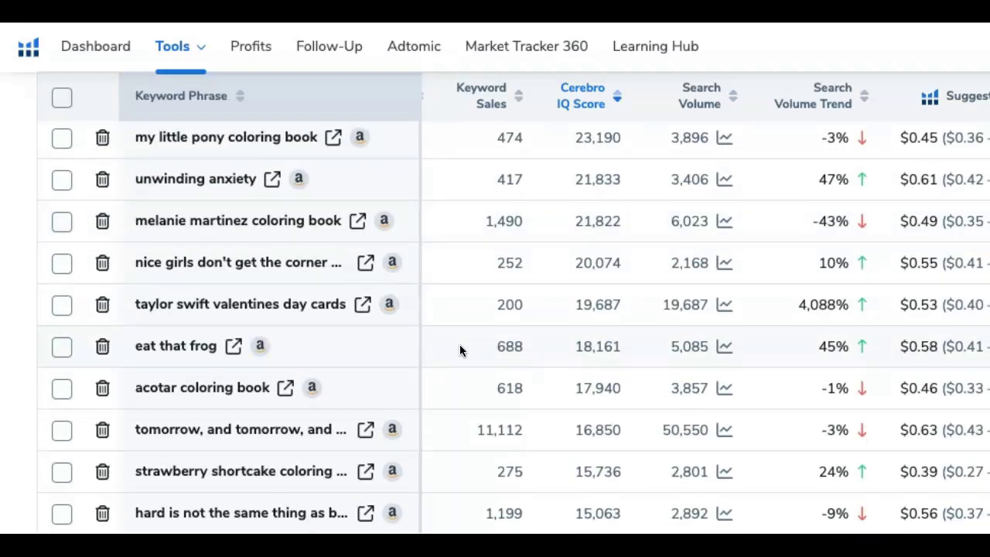
{"action": "scroll", "coordinate": [458, 400], "scroll_direction": "down", "scroll_amount": 7}
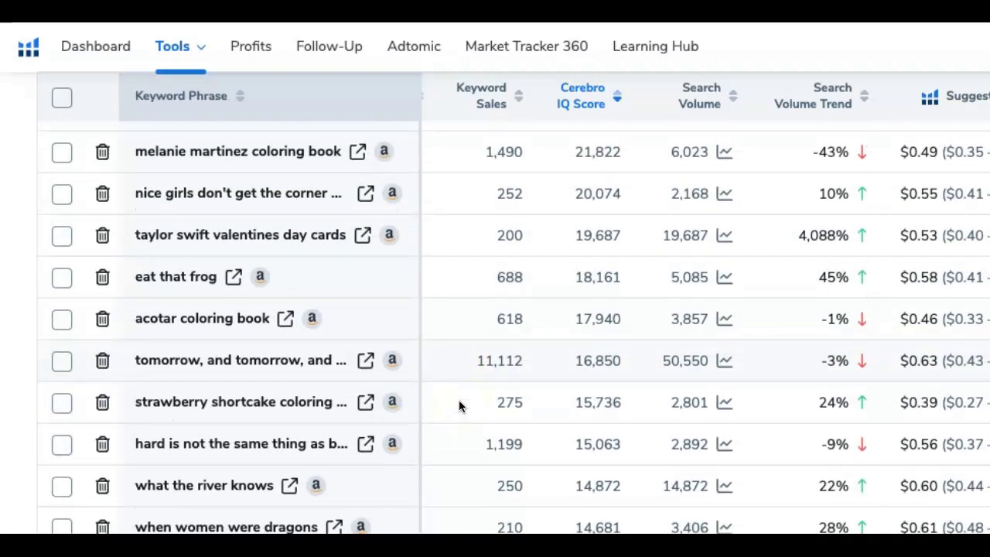
{"action": "scroll", "coordinate": [458, 405], "scroll_direction": "down", "scroll_amount": 16}
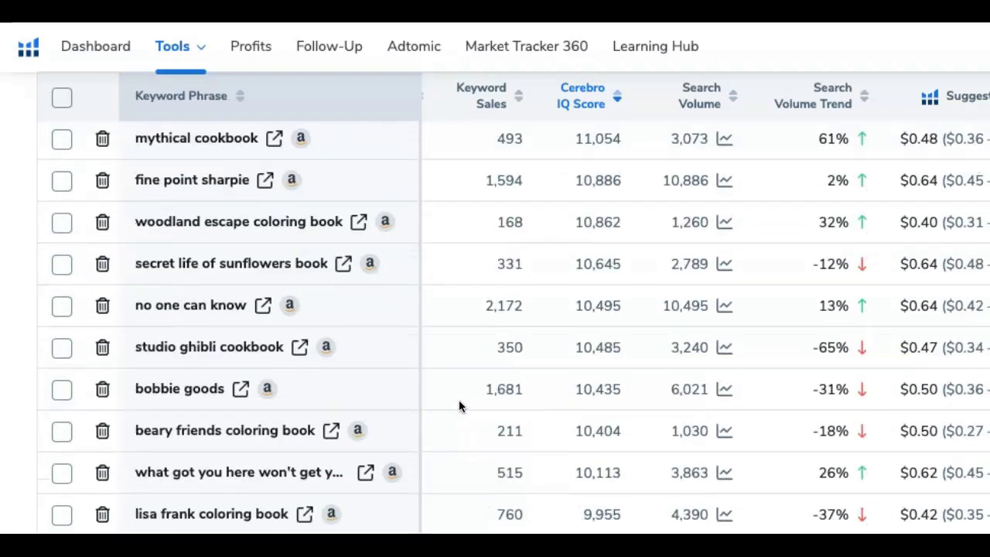
{"action": "scroll", "coordinate": [459, 405], "scroll_direction": "down", "scroll_amount": 4}
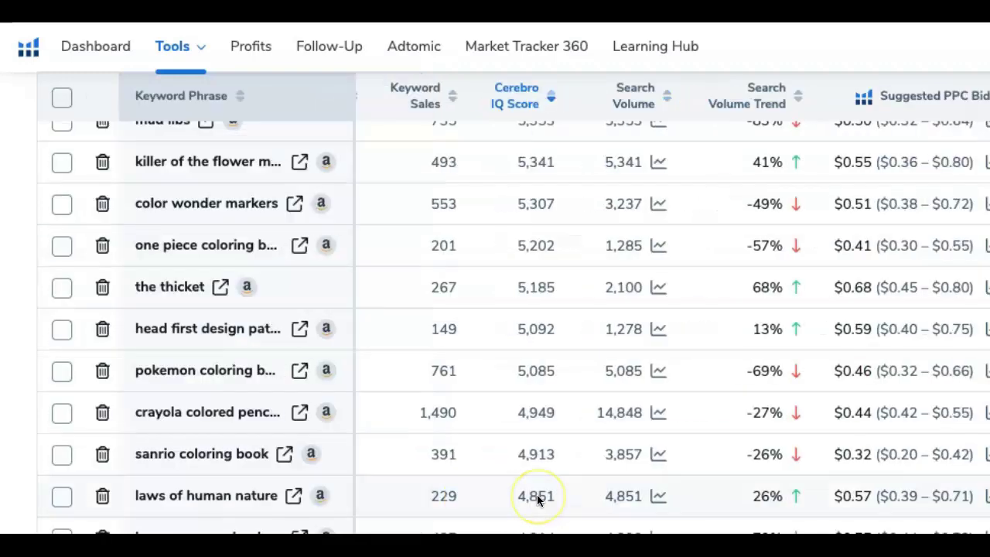
Return to the start of the second page of keywords and widen its Keyword Phrase column
{"action": "scroll", "coordinate": [537, 499], "scroll_direction": "up", "scroll_amount": 20}
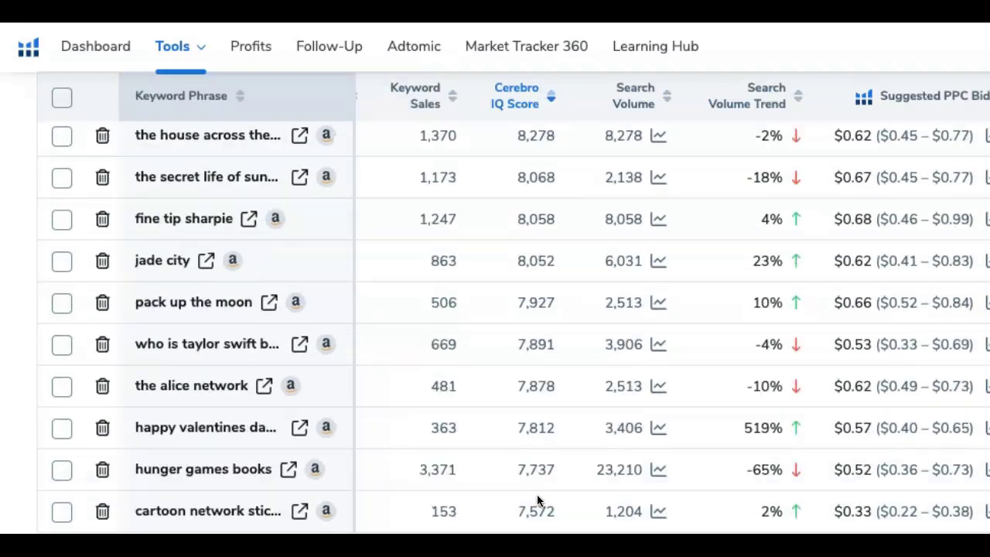
{"action": "scroll", "coordinate": [537, 494], "scroll_direction": "up", "scroll_amount": 5}
{"action": "scroll", "coordinate": [537, 495], "scroll_direction": "down", "scroll_amount": 3}
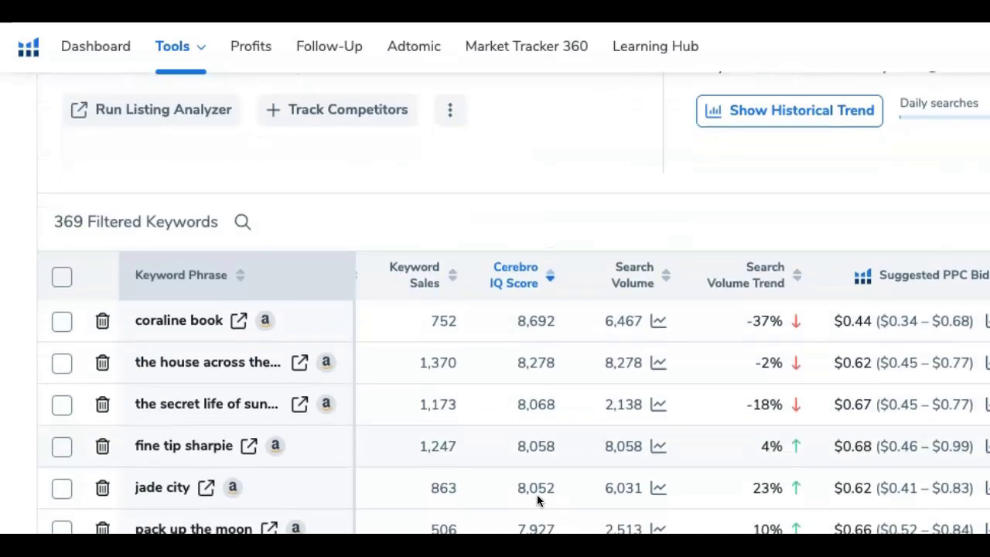
{"action": "scroll", "coordinate": [572, 464], "scroll_direction": "up", "scroll_amount": 8}
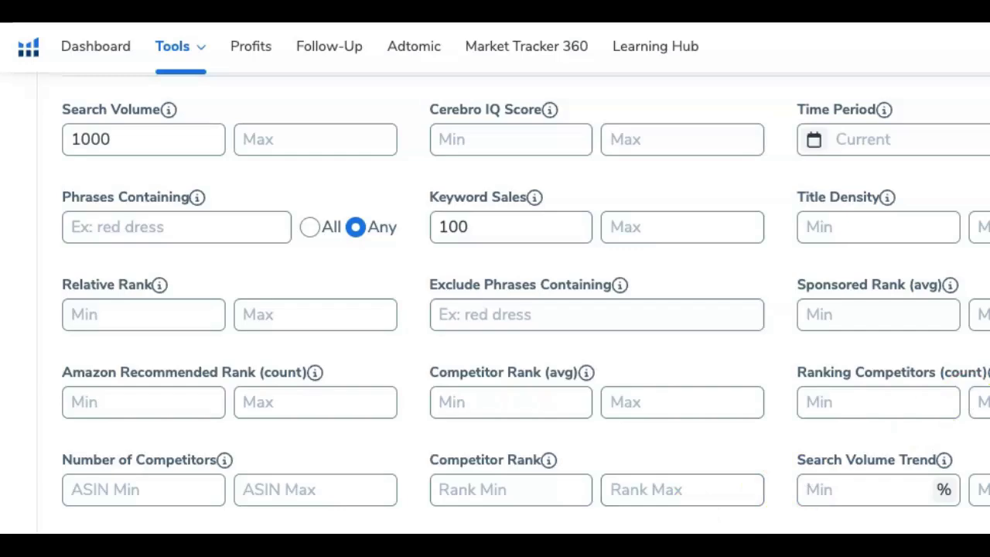
{"action": "scroll", "coordinate": [552, 497], "scroll_direction": "down", "scroll_amount": 10}
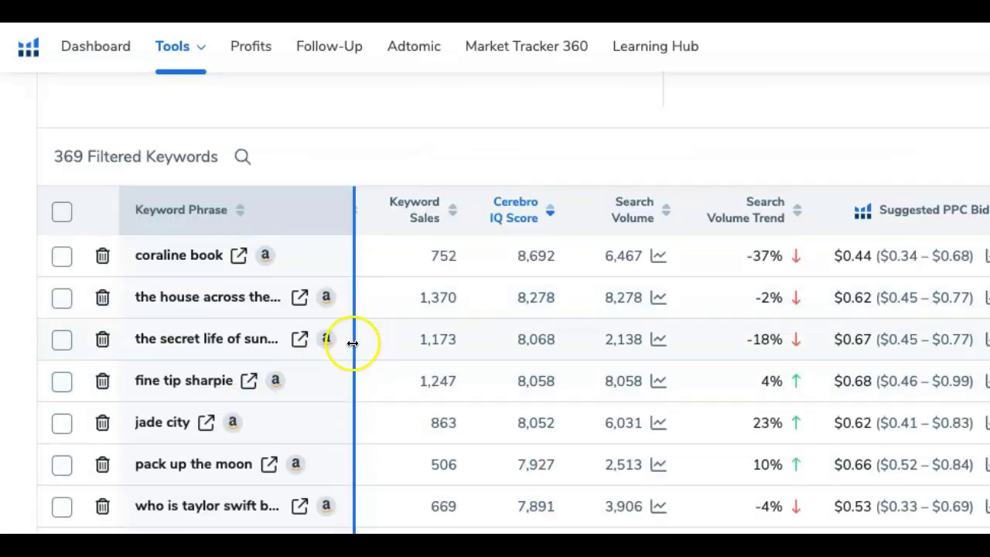
{"action": "left_click_drag", "start_coordinate": [353, 342], "coordinate": [377, 347]}
{"action": "left_click_drag", "start_coordinate": [462, 350], "coordinate": [474, 347]}
Find the "food and drink coloring book" keyword on the second page and examine its sales, search volume and competing products
{"action": "scroll", "coordinate": [309, 410], "scroll_direction": "down", "scroll_amount": 4}
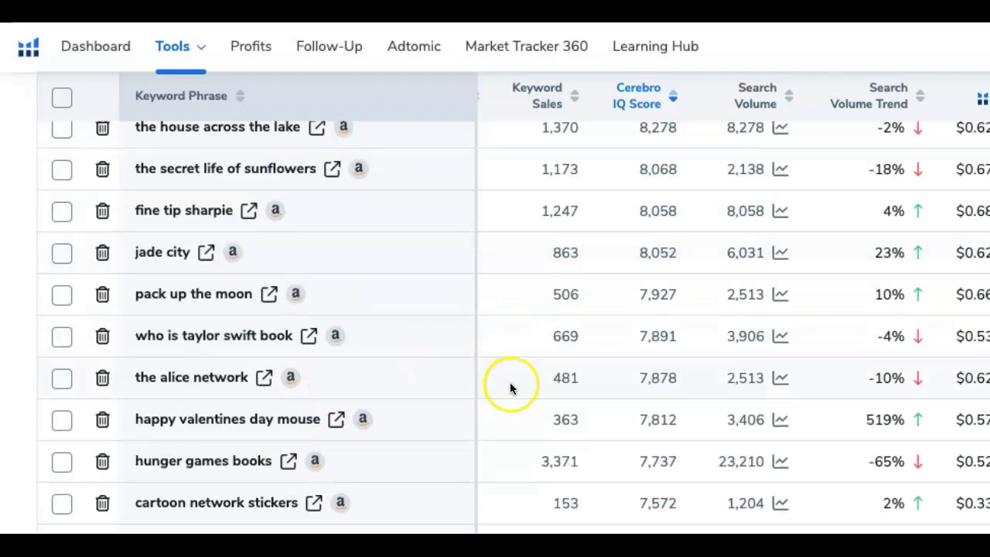
{"action": "scroll", "coordinate": [596, 400], "scroll_direction": "down", "scroll_amount": 4}
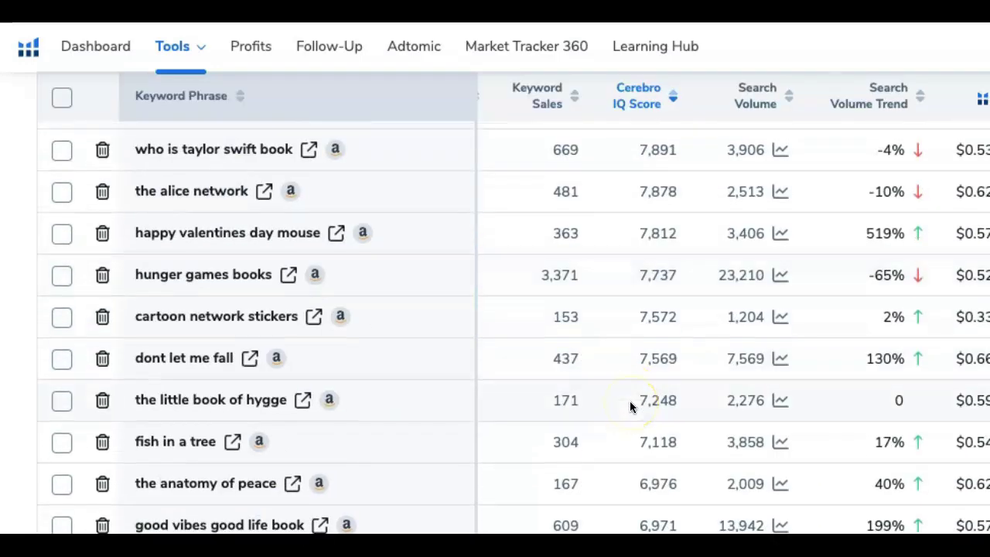
{"action": "scroll", "coordinate": [600, 412], "scroll_direction": "down", "scroll_amount": 4}
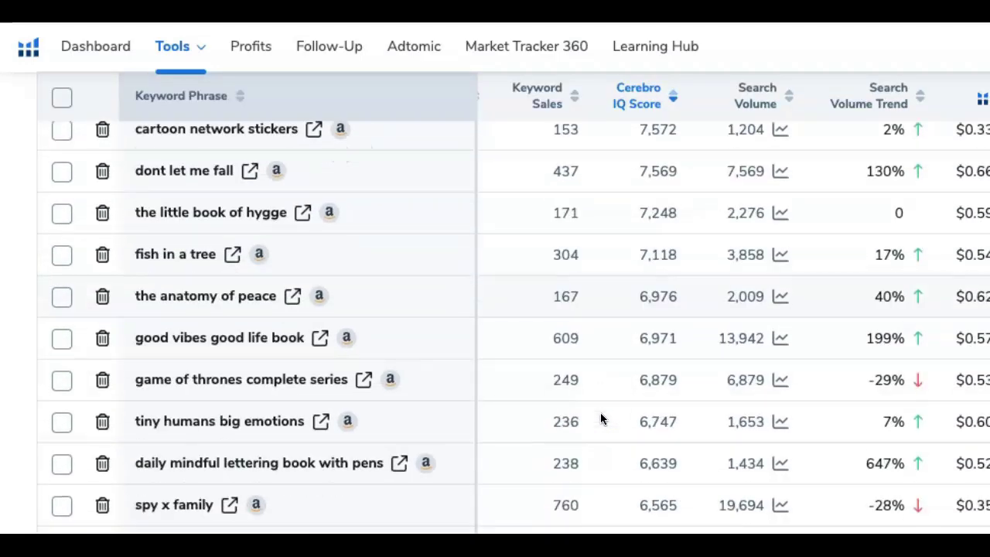
{"action": "scroll", "coordinate": [588, 419], "scroll_direction": "down", "scroll_amount": 4}
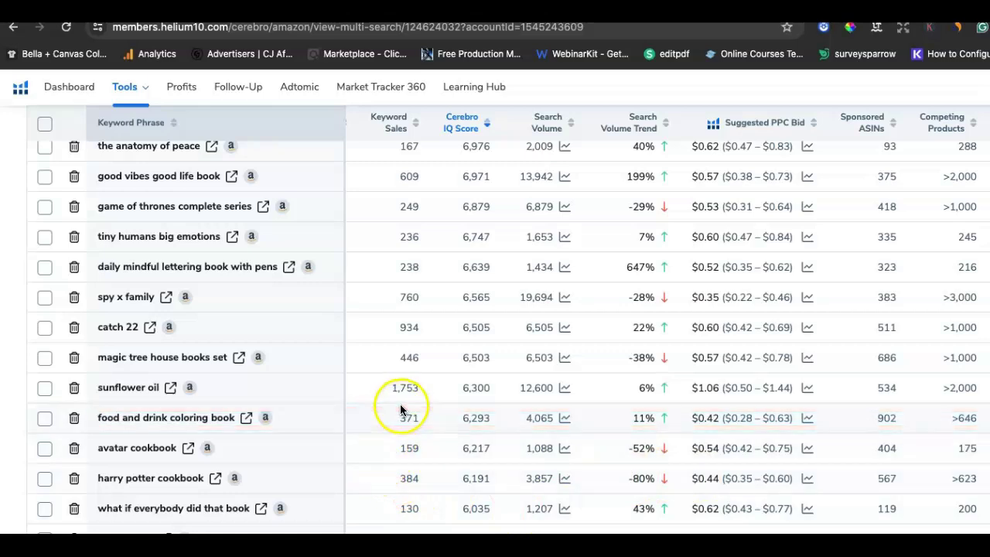
{"action": "mouse_move", "coordinate": [187, 416]}
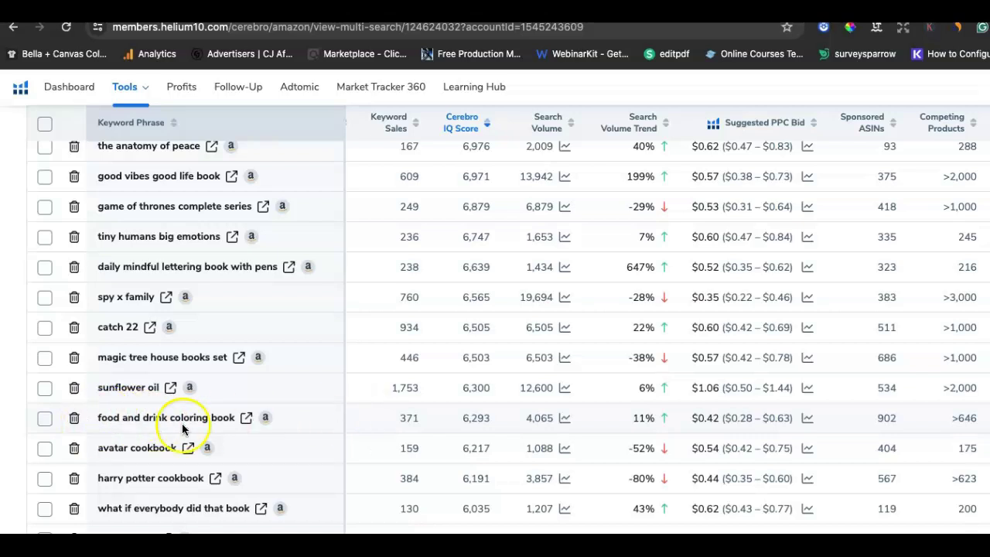
{"action": "mouse_move", "coordinate": [264, 417]}
Look through the rest of the second page for more coloring book keywords, and continue to the third page
{"action": "scroll", "coordinate": [373, 468], "scroll_direction": "down", "scroll_amount": 3}
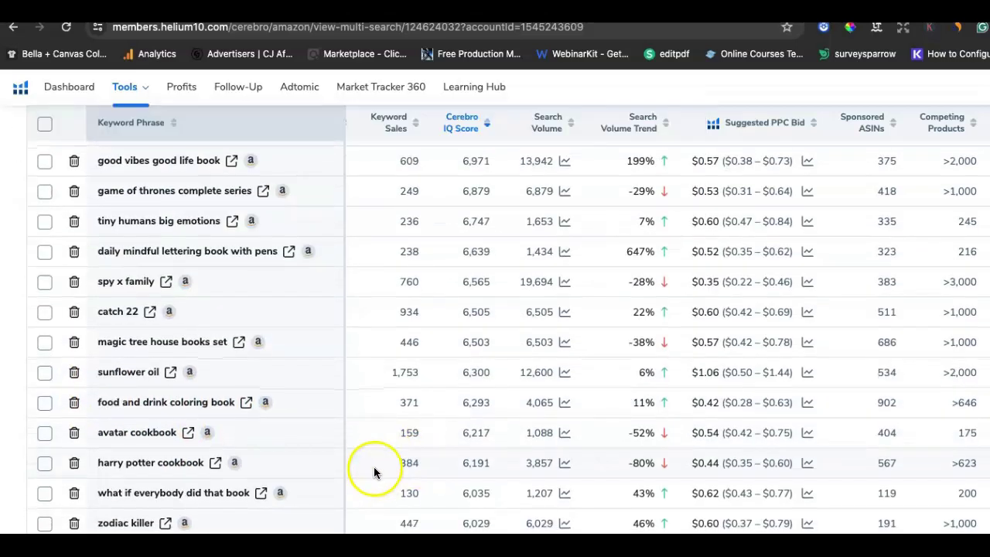
{"action": "scroll", "coordinate": [375, 468], "scroll_direction": "down", "scroll_amount": 3}
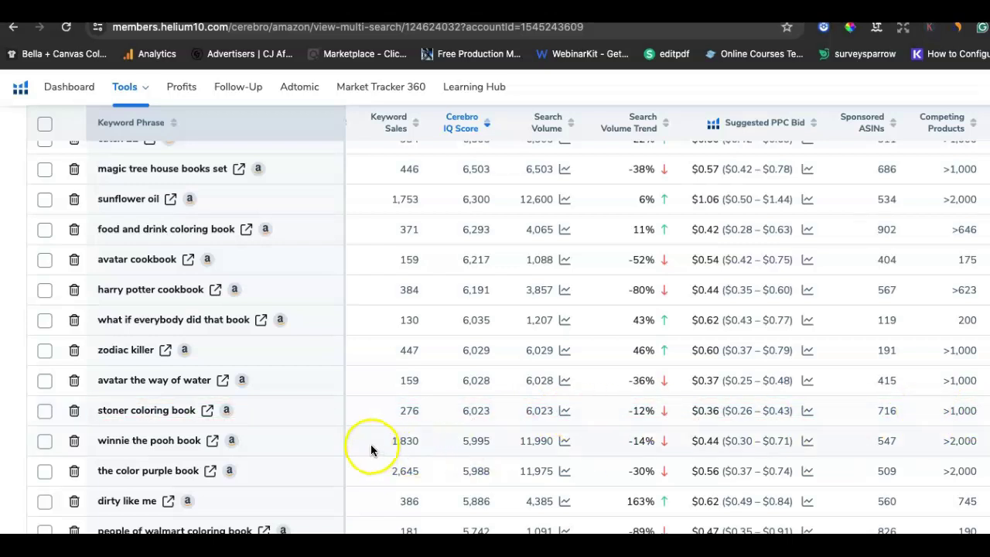
{"action": "scroll", "coordinate": [275, 441], "scroll_direction": "down", "scroll_amount": 3}
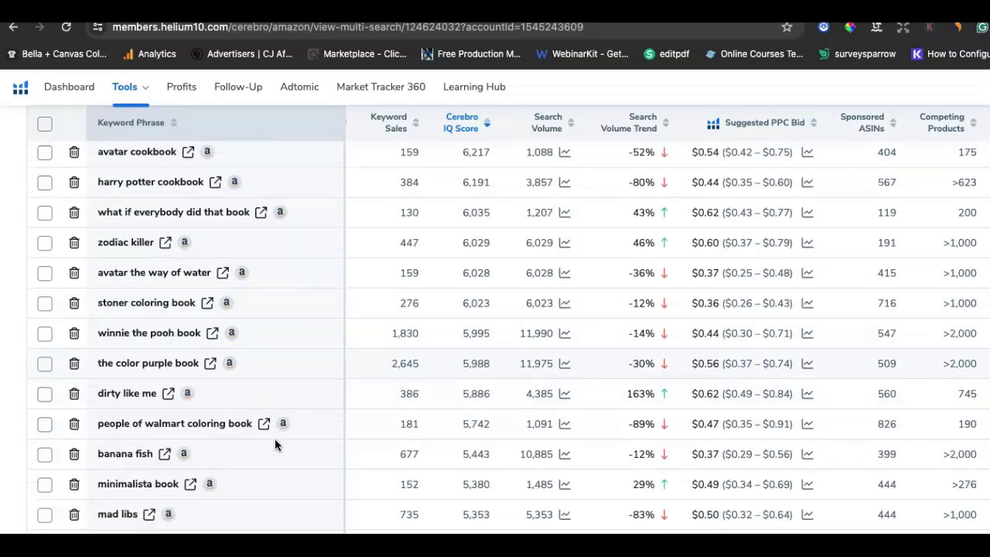
{"action": "scroll", "coordinate": [274, 442], "scroll_direction": "down", "scroll_amount": 3}
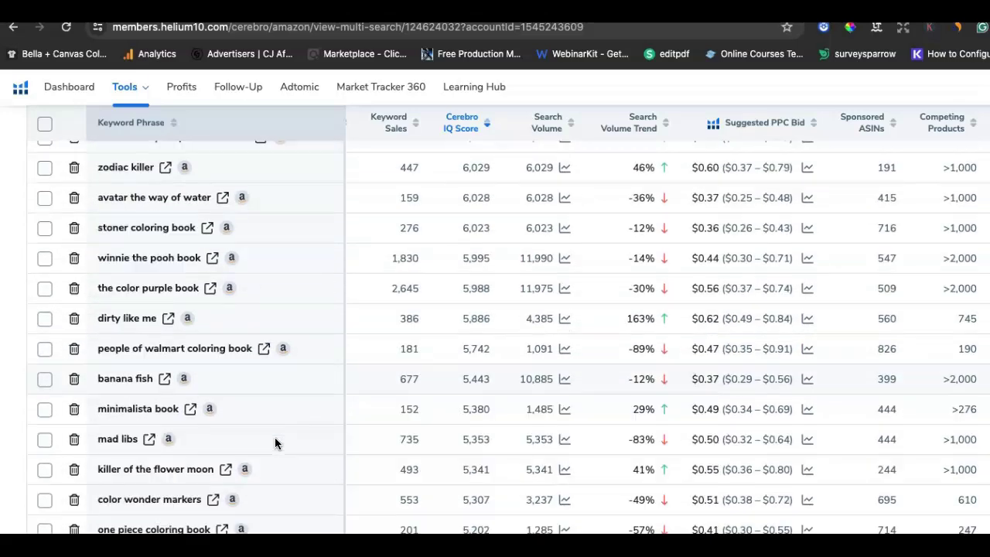
{"action": "scroll", "coordinate": [280, 435], "scroll_direction": "down", "scroll_amount": 6}
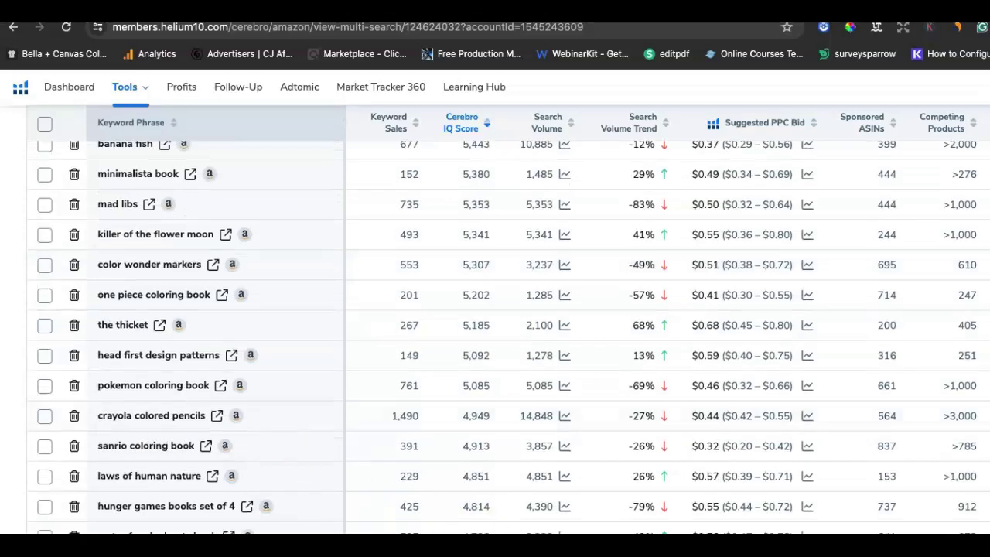
Examine the third page of keywords from its start for coloring book niches, and widen the Keyword Phrase column
{"action": "scroll", "coordinate": [292, 397], "scroll_direction": "up", "scroll_amount": 4}
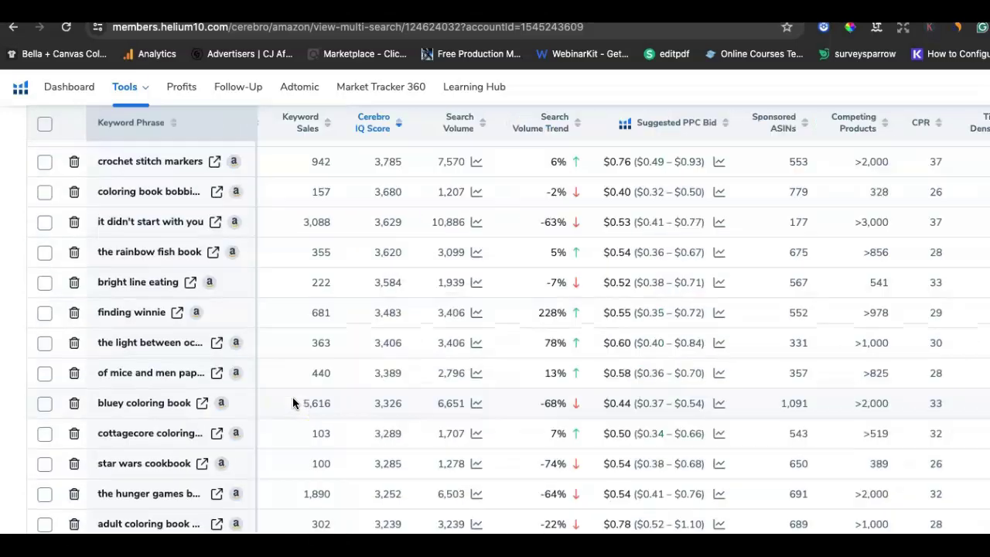
{"action": "scroll", "coordinate": [292, 397], "scroll_direction": "up", "scroll_amount": 10}
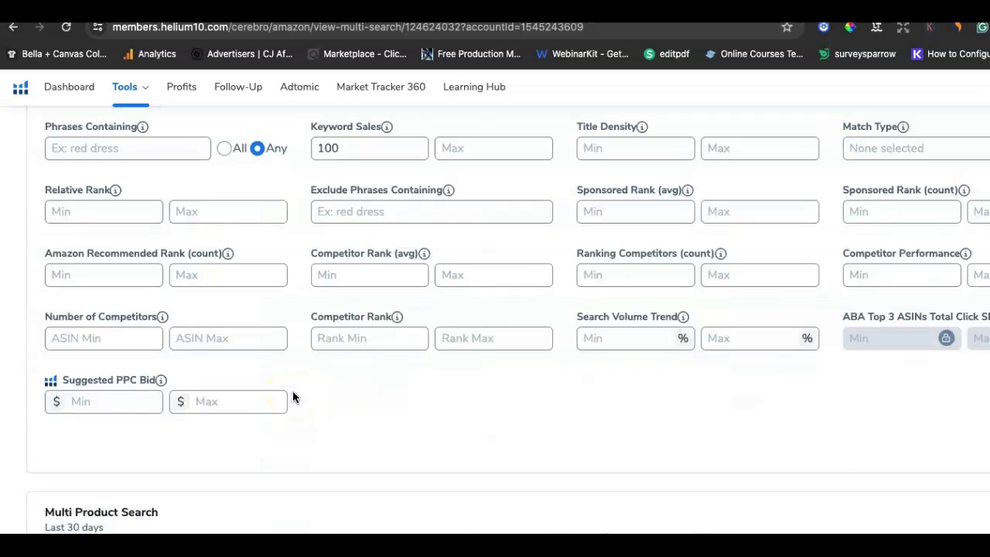
{"action": "scroll", "coordinate": [292, 397], "scroll_direction": "down", "scroll_amount": 5}
{"action": "scroll", "coordinate": [292, 397], "scroll_direction": "down", "scroll_amount": 5}
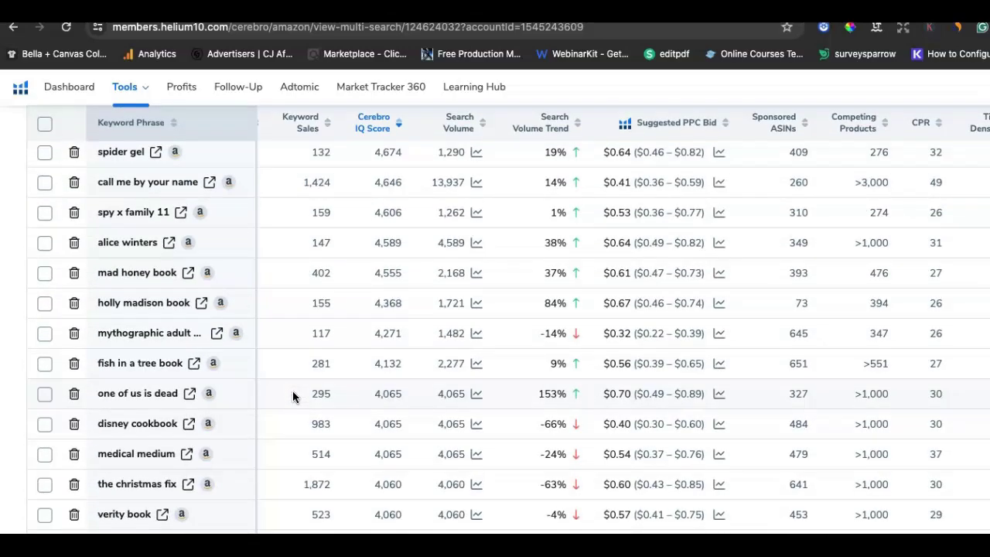
{"action": "scroll", "coordinate": [292, 396], "scroll_direction": "down", "scroll_amount": 5}
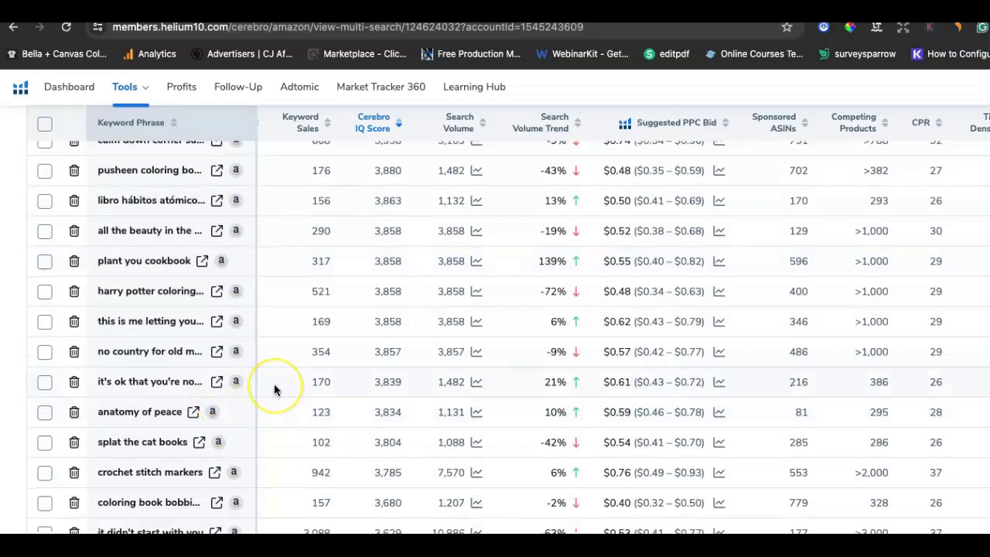
{"action": "scroll", "coordinate": [274, 387], "scroll_direction": "down", "scroll_amount": 1}
{"action": "scroll", "coordinate": [275, 389], "scroll_direction": "down", "scroll_amount": 6}
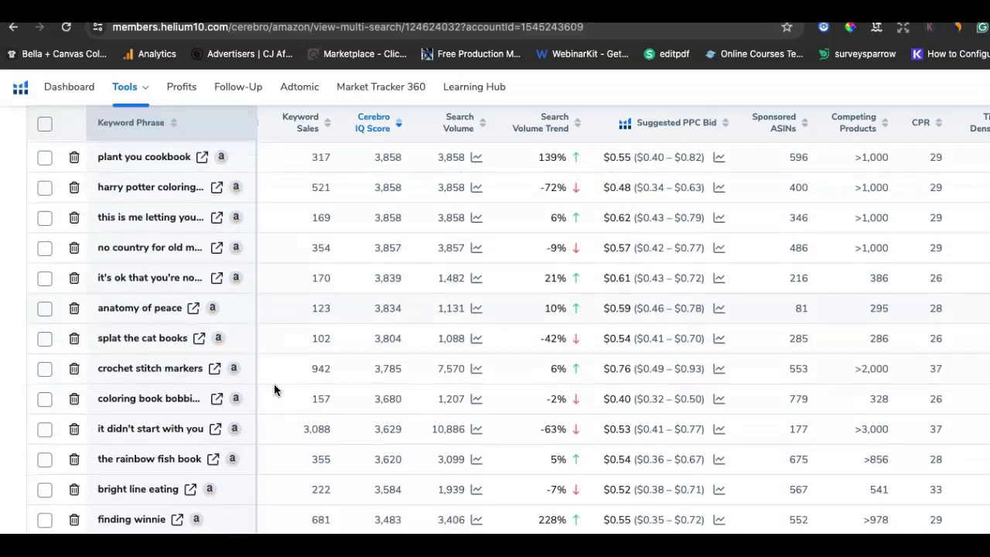
{"action": "scroll", "coordinate": [274, 384], "scroll_direction": "down", "scroll_amount": 5}
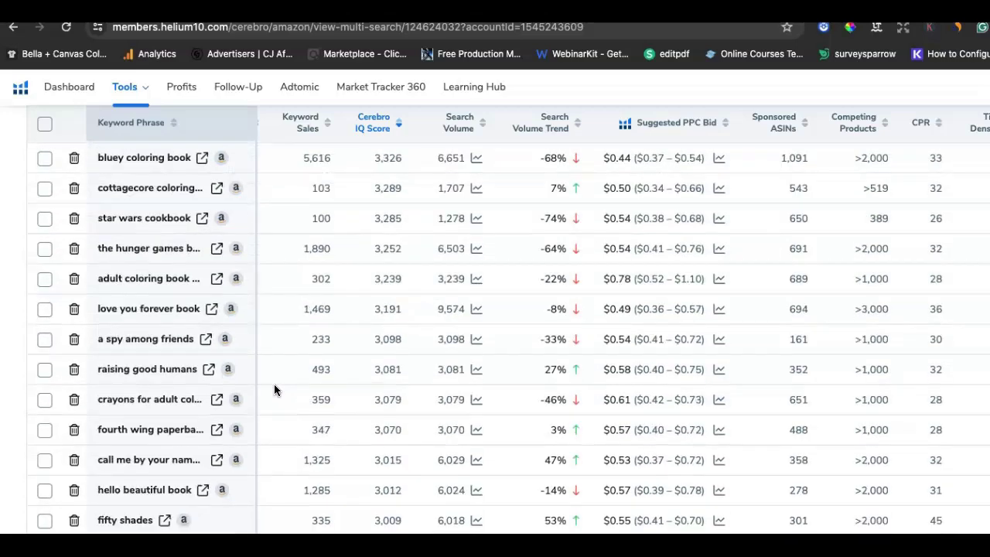
{"action": "left_click_drag", "start_coordinate": [258, 389], "coordinate": [416, 403]}
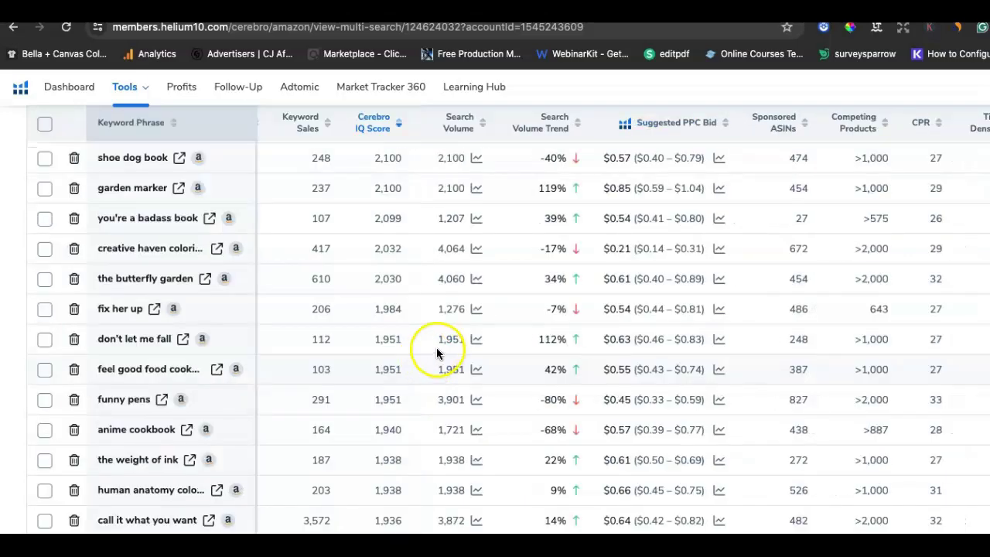
Widen the Keyword Phrase column to show full phrases and examine the "self love journal for senior women" keyword
{"action": "scroll", "coordinate": [214, 358], "scroll_direction": "up", "scroll_amount": 3}
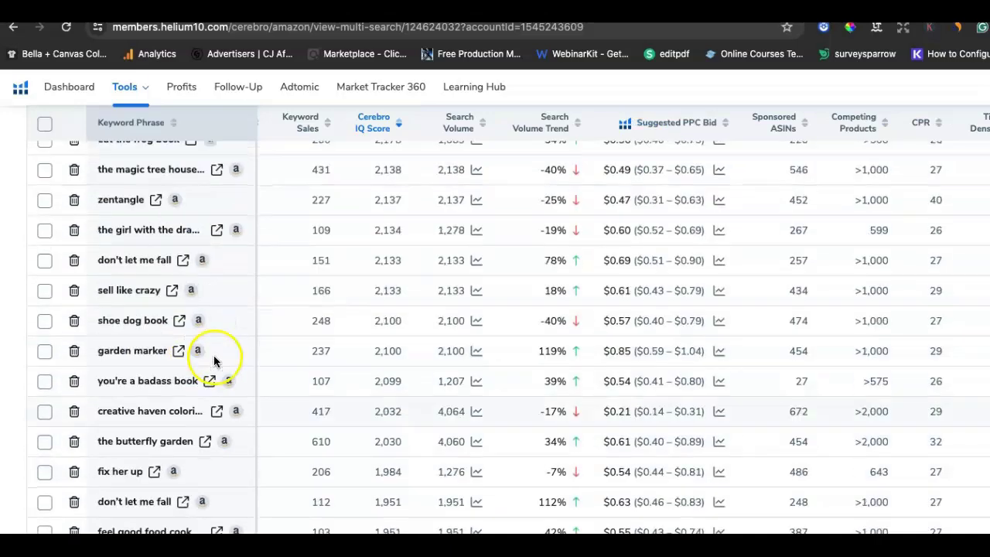
{"action": "scroll", "coordinate": [214, 356], "scroll_direction": "up", "scroll_amount": 6}
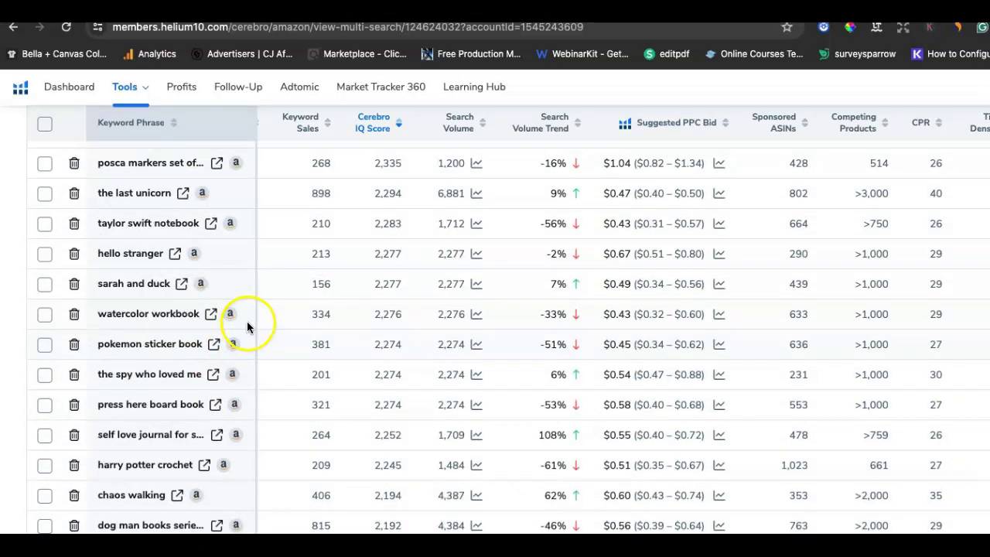
{"action": "left_click_drag", "start_coordinate": [253, 319], "coordinate": [361, 325]}
{"action": "left_click", "coordinate": [396, 369]}
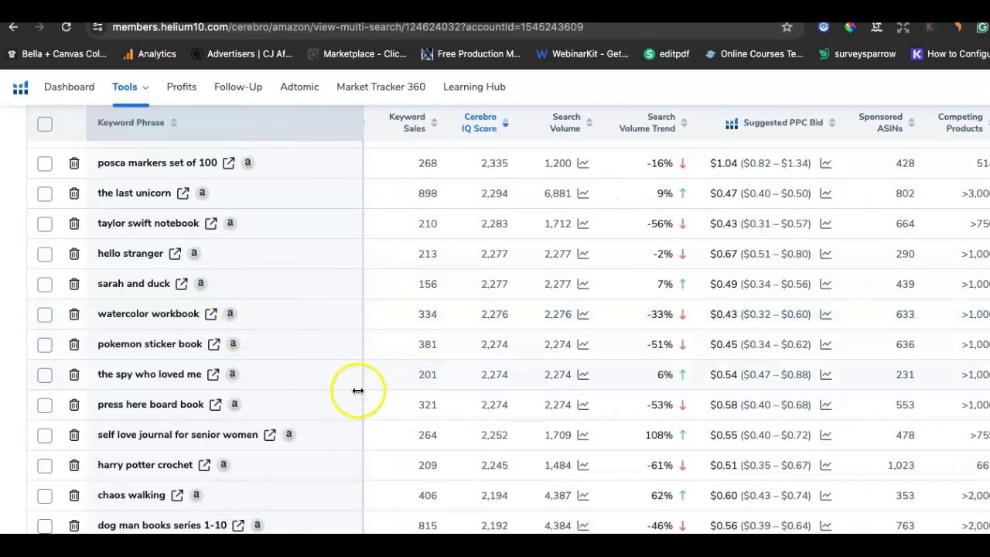
{"action": "mouse_move", "coordinate": [252, 433]}
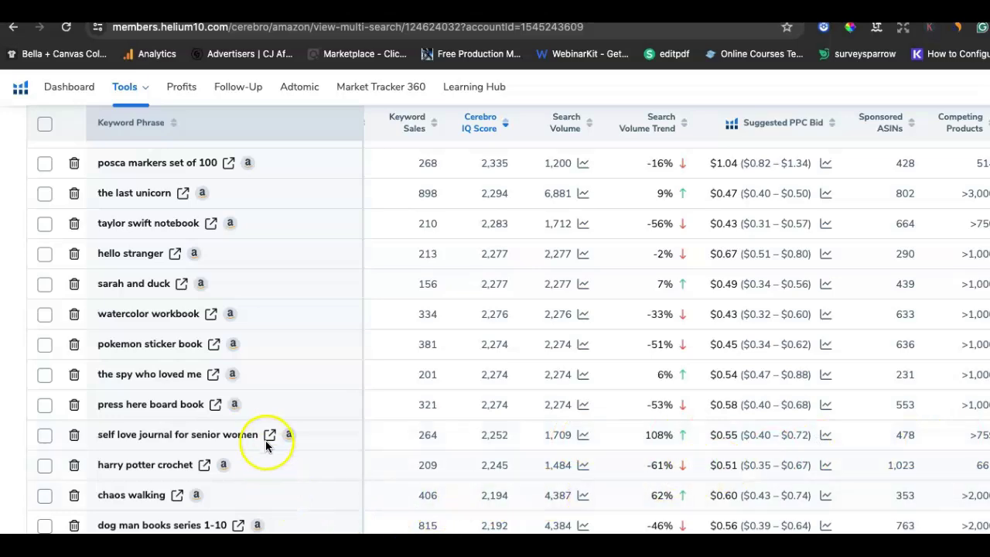
{"action": "scroll", "coordinate": [265, 446], "scroll_direction": "down", "scroll_amount": 1}
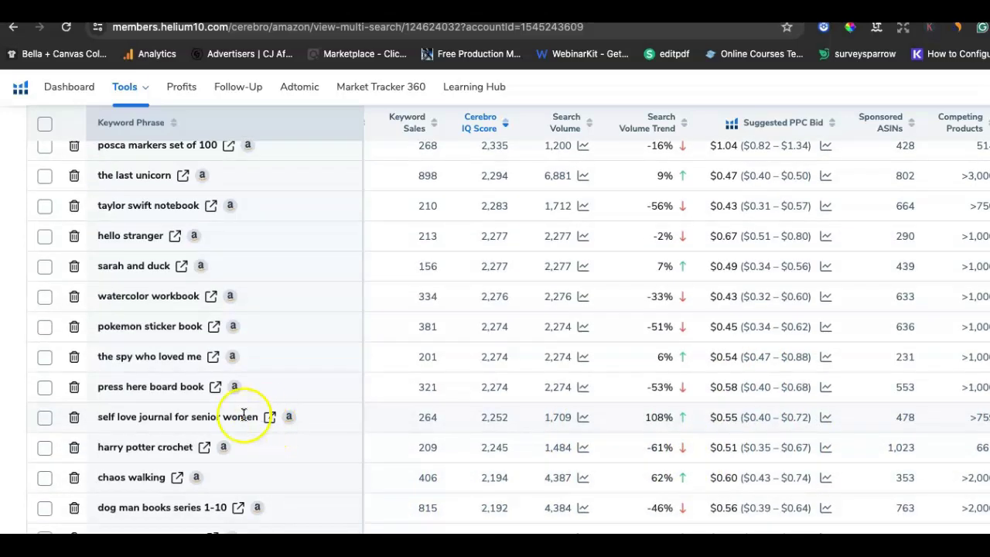
{"action": "mouse_move", "coordinate": [232, 414]}
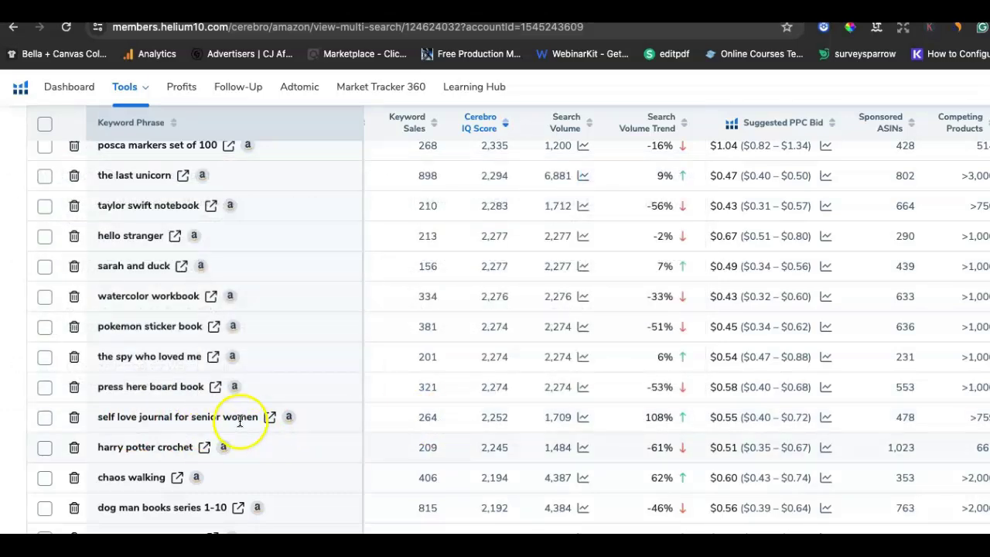
Look through the remaining keywords below "self love journal for senior women" for coloring book niches
{"action": "scroll", "coordinate": [312, 438], "scroll_direction": "down", "scroll_amount": 4}
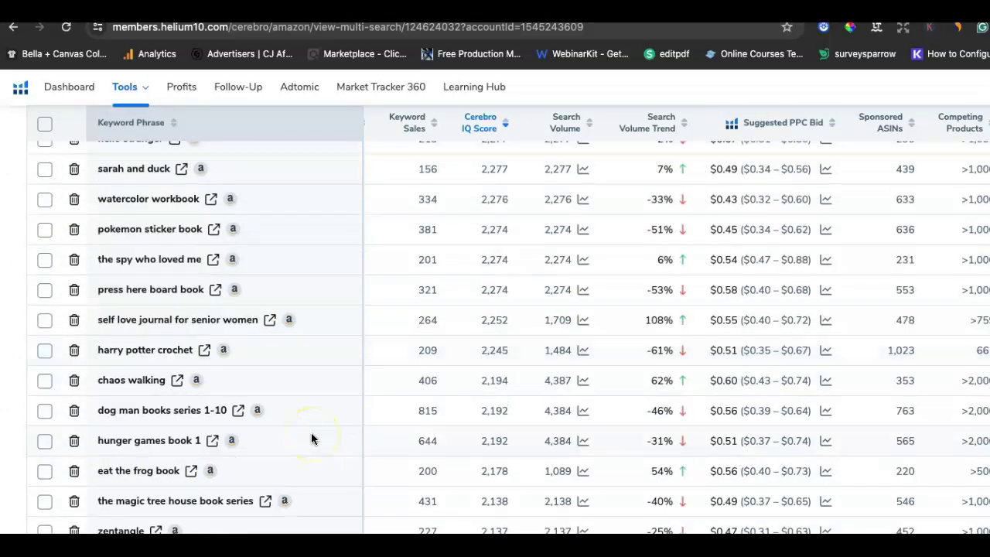
{"action": "scroll", "coordinate": [312, 438], "scroll_direction": "down", "scroll_amount": 3}
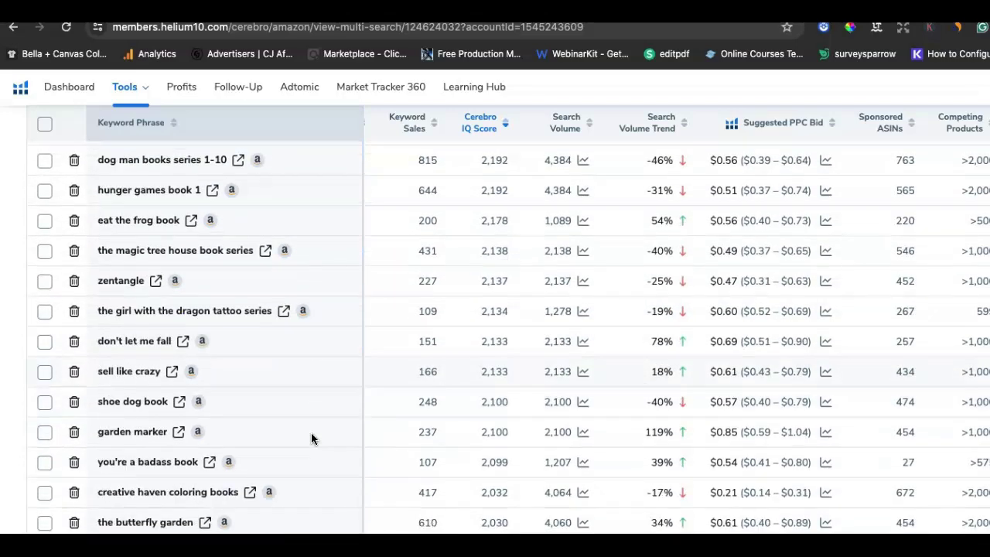
{"action": "scroll", "coordinate": [312, 439], "scroll_direction": "down", "scroll_amount": 2}
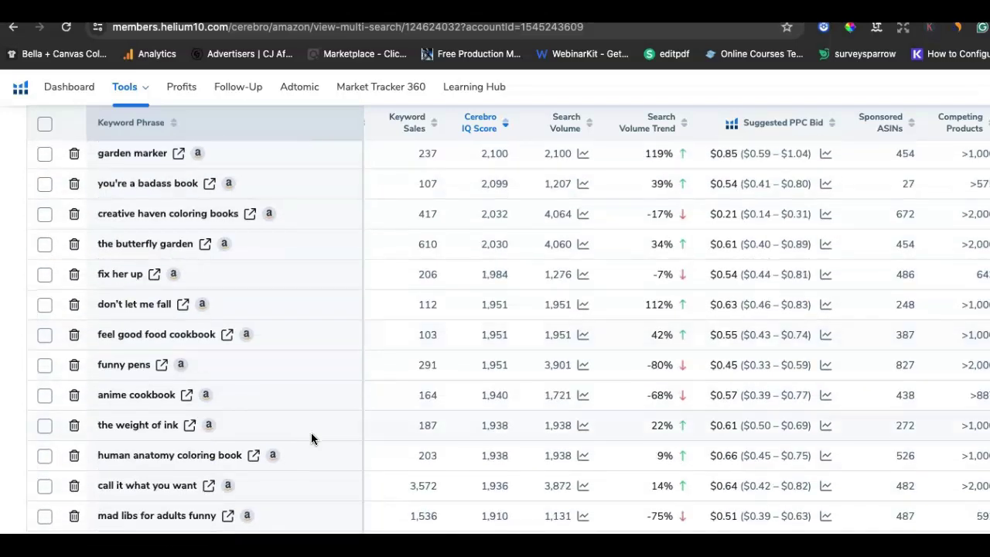
{"action": "scroll", "coordinate": [447, 457], "scroll_direction": "down", "scroll_amount": 5}
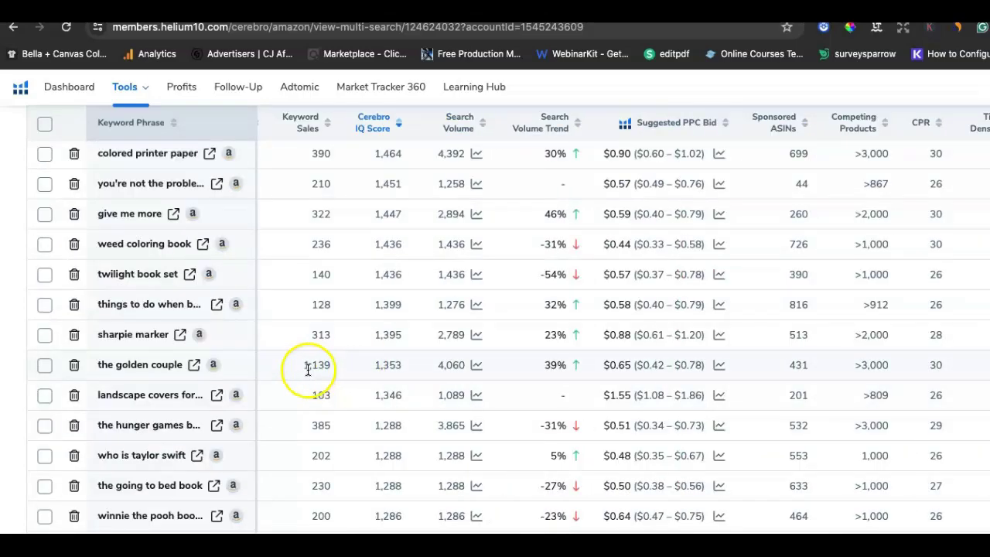
Widen the Keyword Phrase column for the keywords with lower IQ scores and look back up the list for coloring book niches
{"action": "left_click_drag", "start_coordinate": [262, 366], "coordinate": [352, 369]}
{"action": "scroll", "coordinate": [286, 325], "scroll_direction": "up", "scroll_amount": 5}
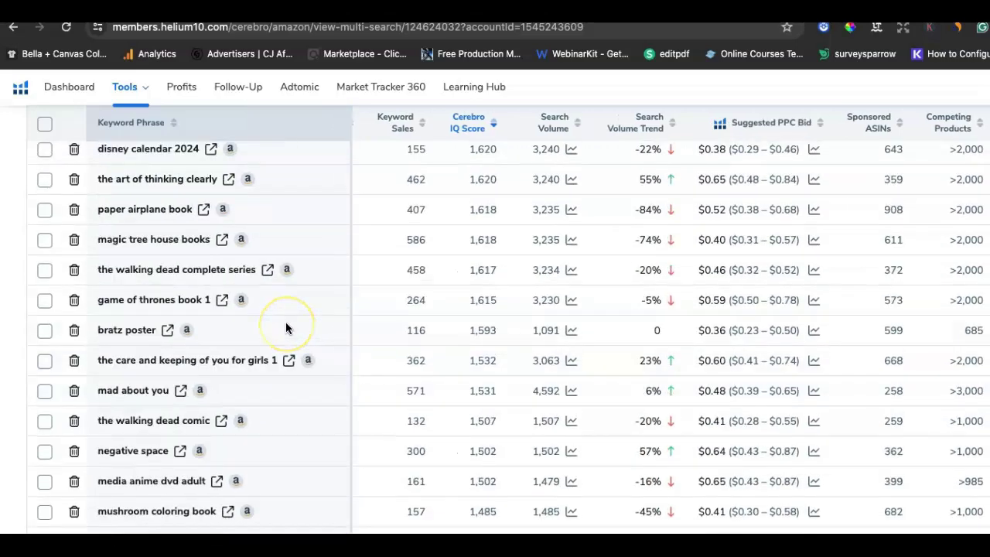
{"action": "scroll", "coordinate": [320, 294], "scroll_direction": "up", "scroll_amount": 3}
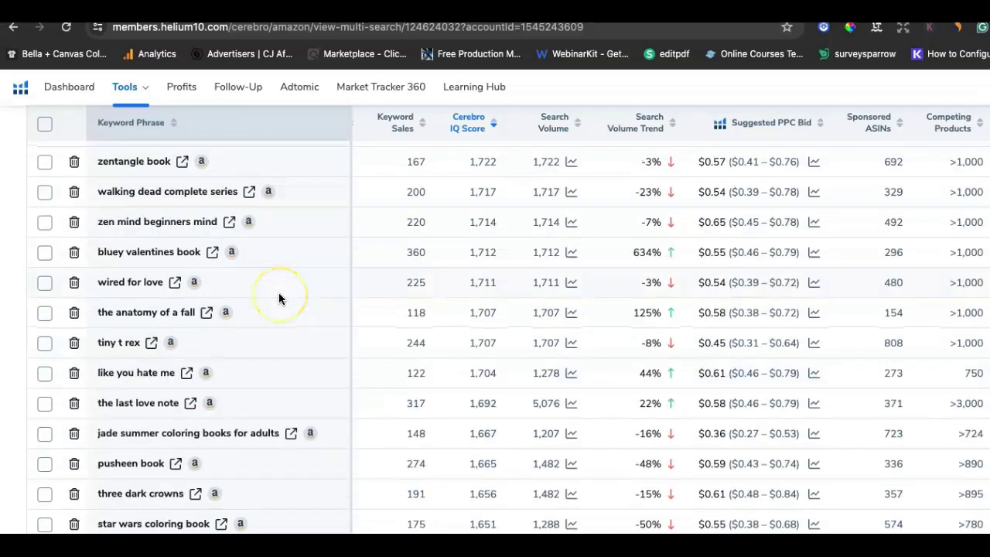
{"action": "scroll", "coordinate": [279, 299], "scroll_direction": "up", "scroll_amount": 3}
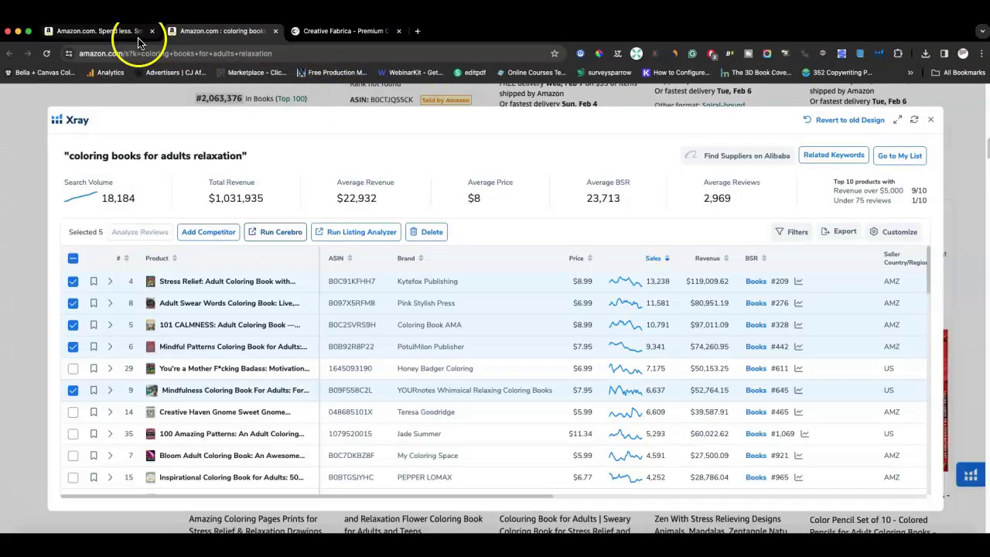
Close the Xray results for "coloring books for adults relaxation" and switch to the Amazon home page
{"action": "left_click", "coordinate": [930, 120]}
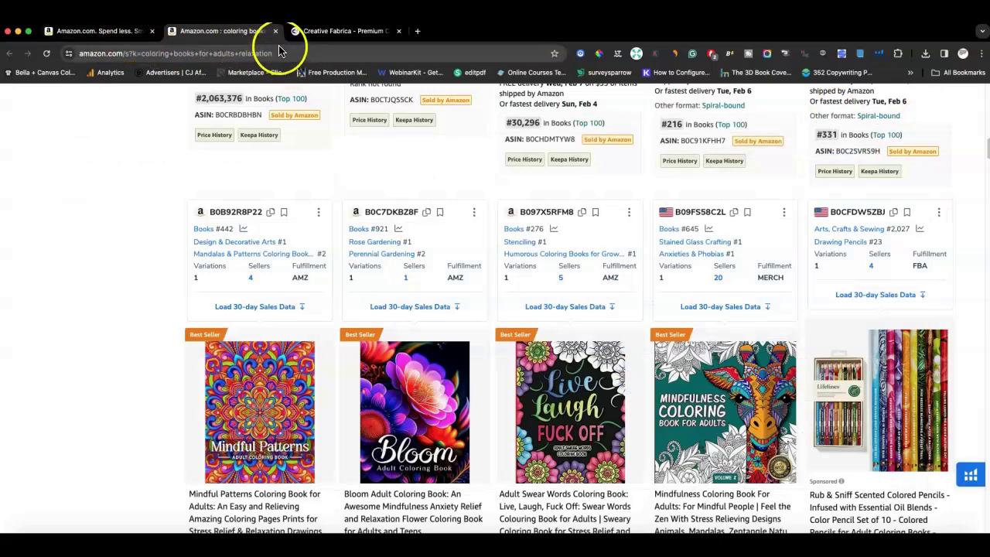
{"action": "scroll", "coordinate": [348, 116], "scroll_direction": "up", "scroll_amount": 5}
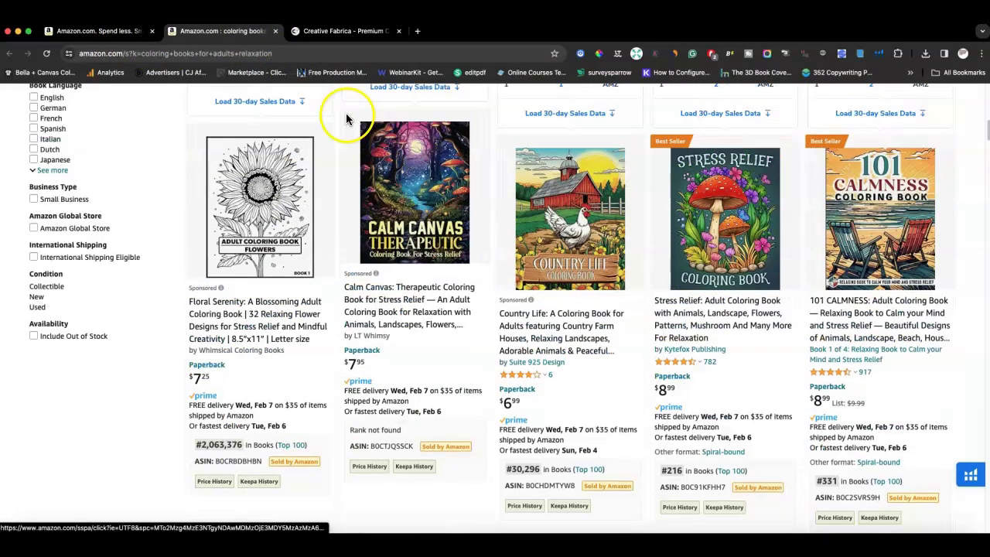
{"action": "left_click", "coordinate": [128, 31]}
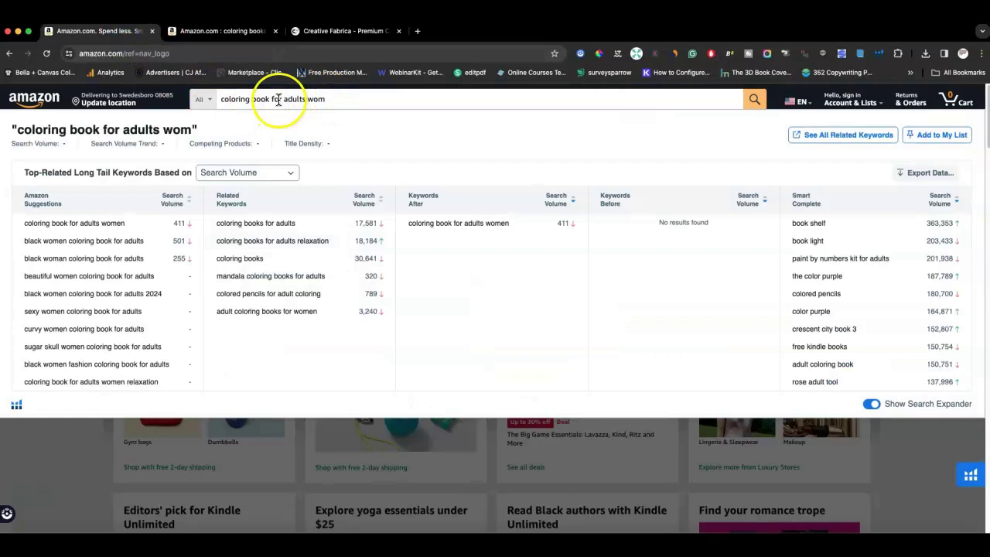
Replace the Amazon search phrase with "mindfulness coloring book" to examine its related keywords and search volumes
{"action": "left_click_drag", "start_coordinate": [332, 100], "coordinate": [221, 99]}
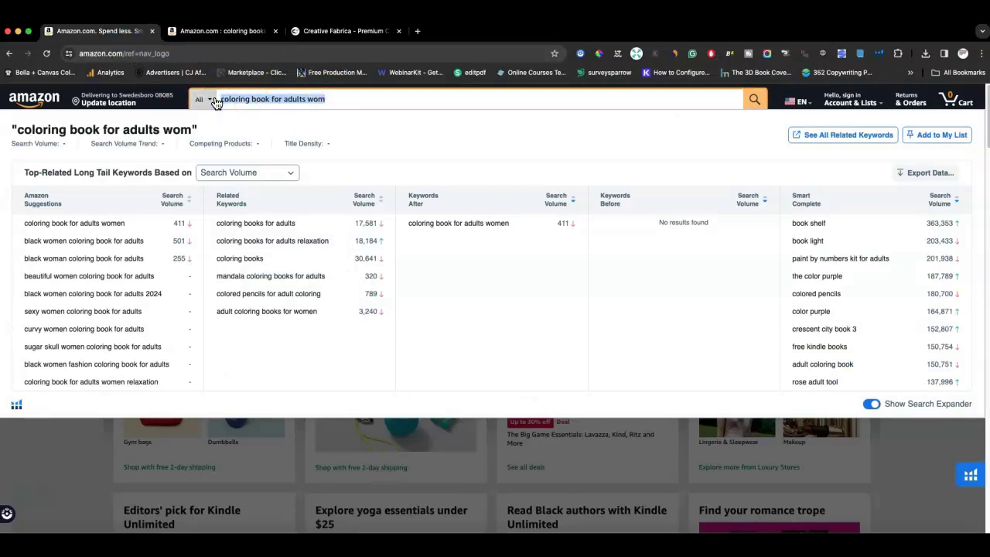
{"action": "type", "text": "mindfuln"}
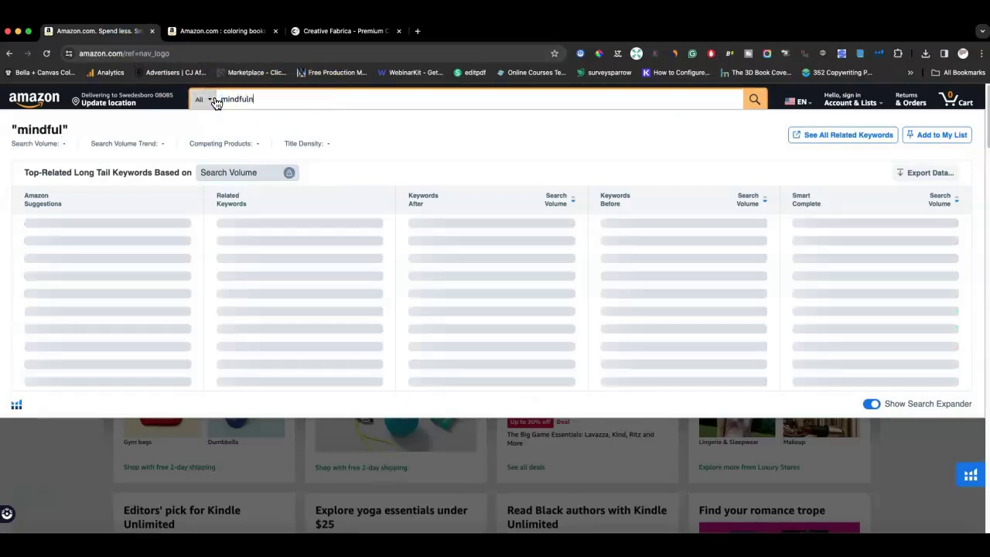
{"action": "type", "text": "ess col"}
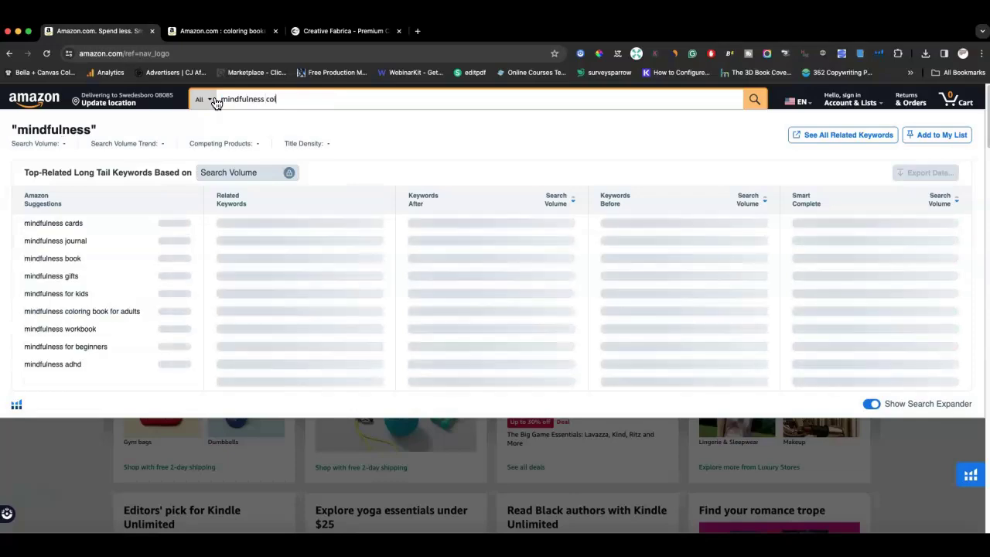
{"action": "type", "text": "oring bo"}
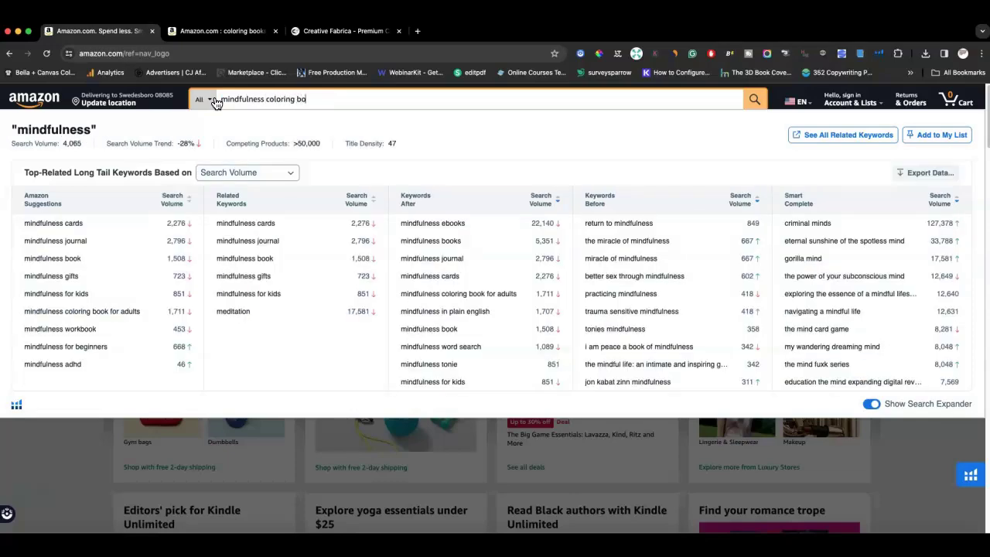
{"action": "type", "text": "ok"}
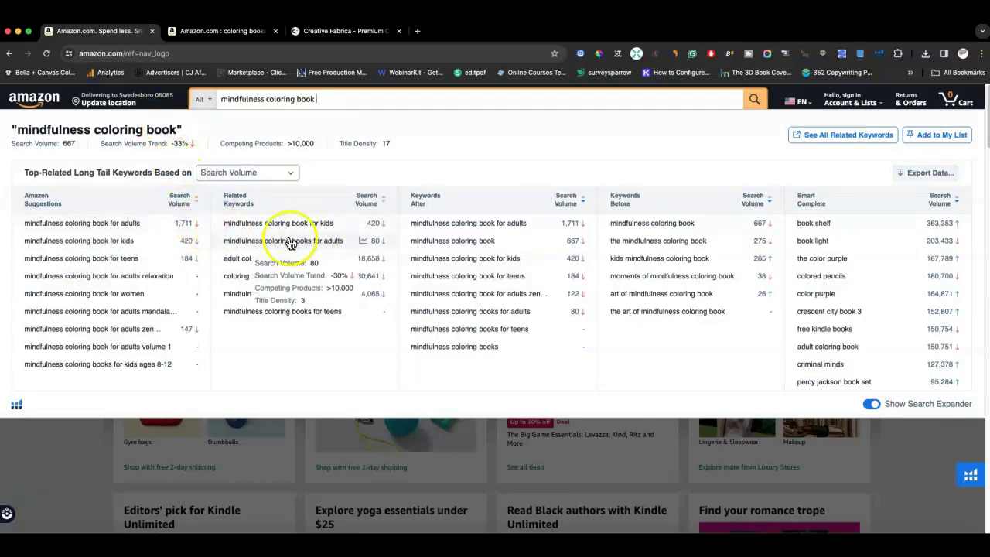
Open the Amazon results for the related keyword "kids mindfulness coloring book" and examine the competing books and niche summary
{"action": "left_click", "coordinate": [675, 263]}
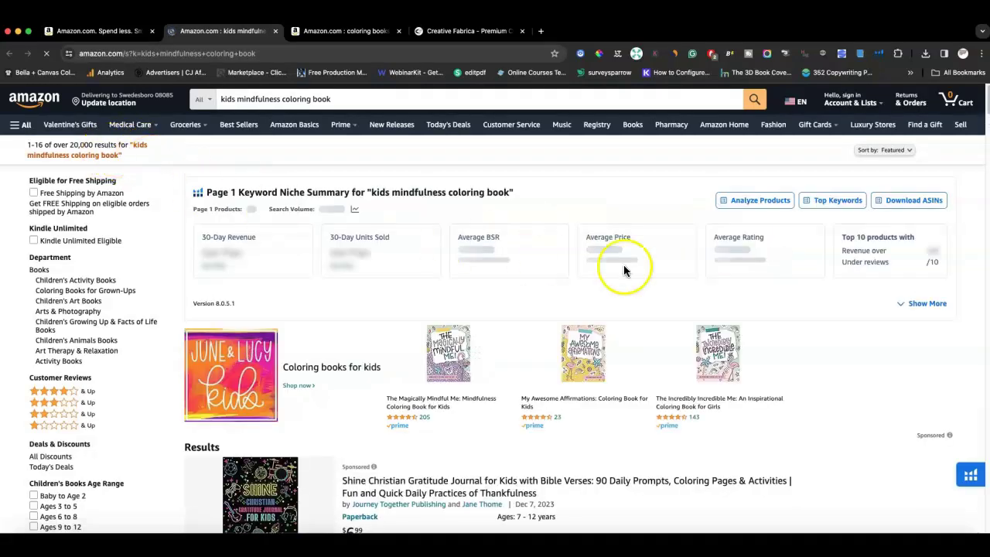
{"action": "scroll", "coordinate": [781, 302], "scroll_direction": "down", "scroll_amount": 2}
{"action": "scroll", "coordinate": [802, 291], "scroll_direction": "down", "scroll_amount": 4}
{"action": "scroll", "coordinate": [803, 293], "scroll_direction": "down", "scroll_amount": 5}
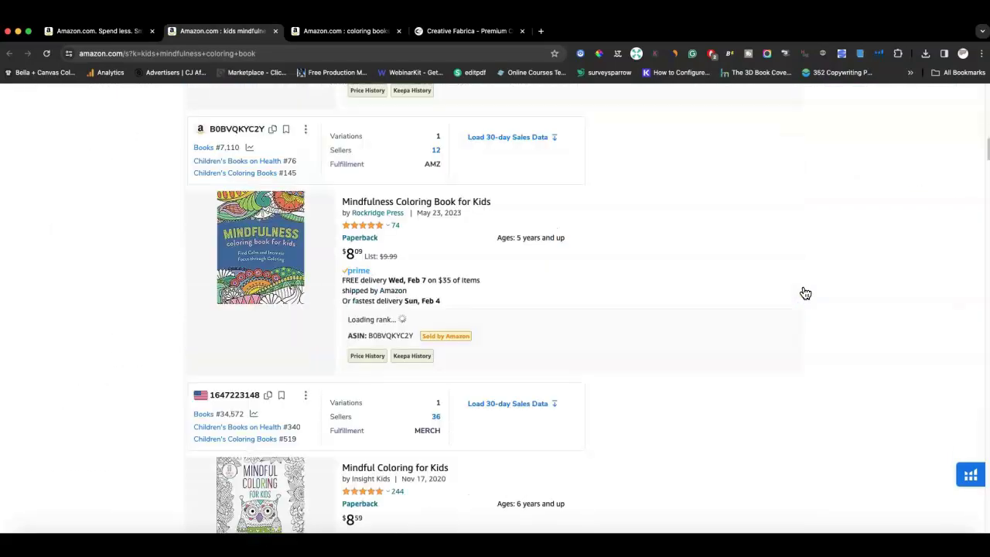
{"action": "scroll", "coordinate": [710, 283], "scroll_direction": "down", "scroll_amount": 10}
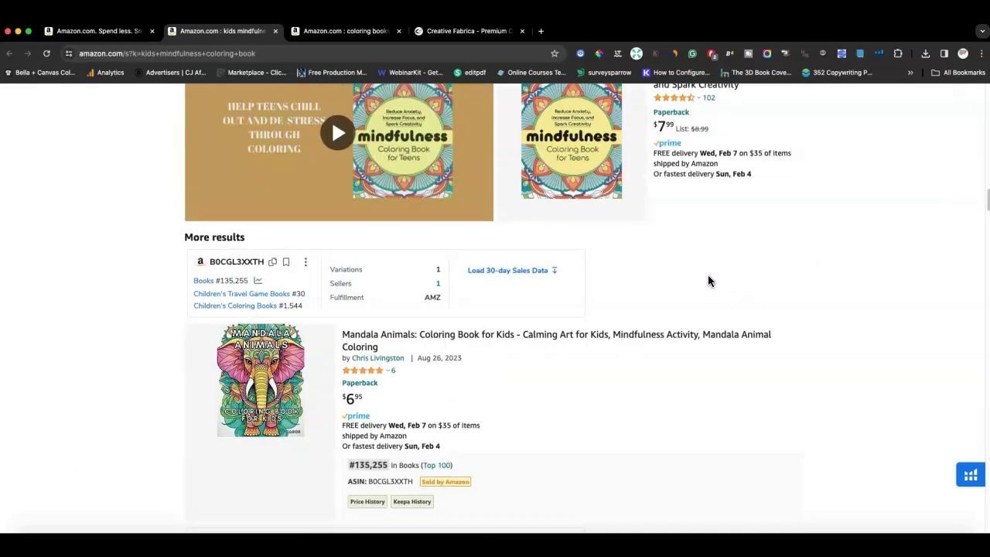
{"action": "scroll", "coordinate": [710, 281], "scroll_direction": "down", "scroll_amount": 3}
{"action": "scroll", "coordinate": [710, 280], "scroll_direction": "down", "scroll_amount": 9}
{"action": "scroll", "coordinate": [710, 281], "scroll_direction": "up", "scroll_amount": 20}
{"action": "scroll", "coordinate": [708, 275], "scroll_direction": "up", "scroll_amount": 12}
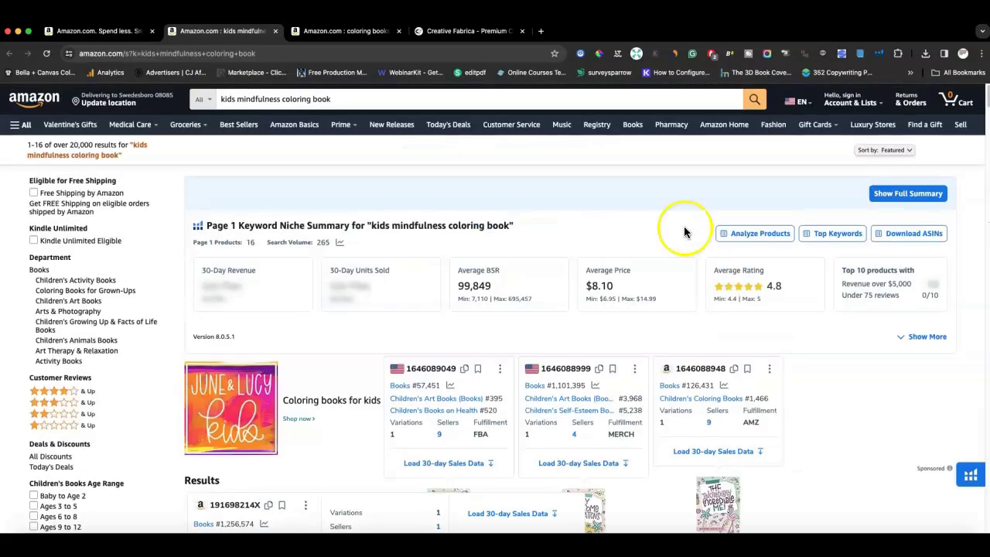
Change the search phrase to "mindfulness coloring book adults" and run the Amazon search
{"action": "double_click", "coordinate": [233, 99]}
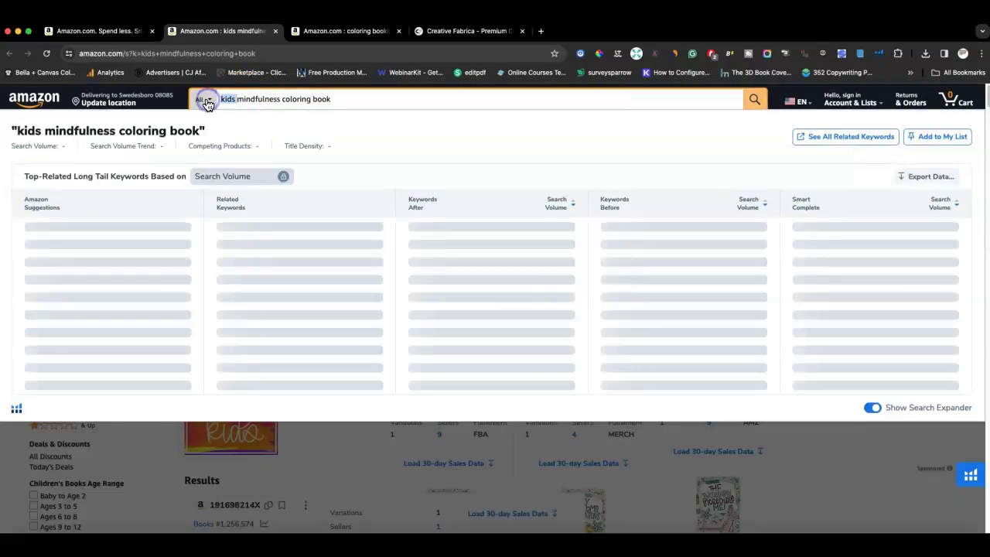
{"action": "key", "text": "BackSpace"}
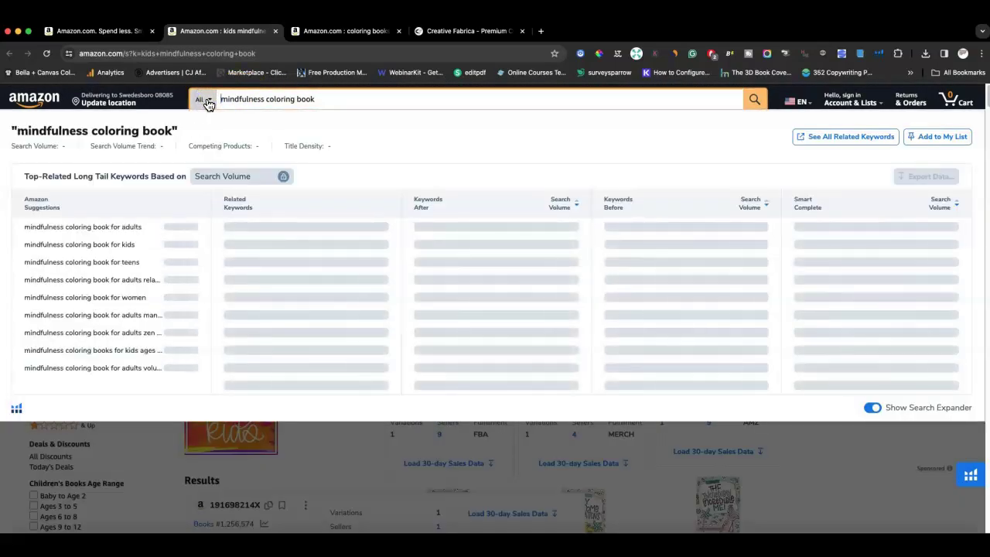
{"action": "left_click", "coordinate": [341, 98]}
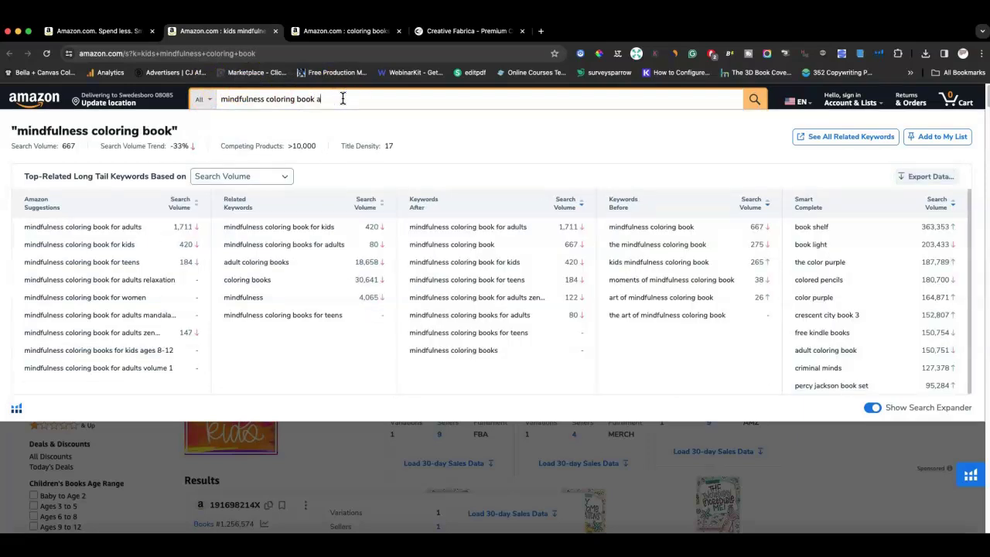
{"action": "type", "text": "adults"}
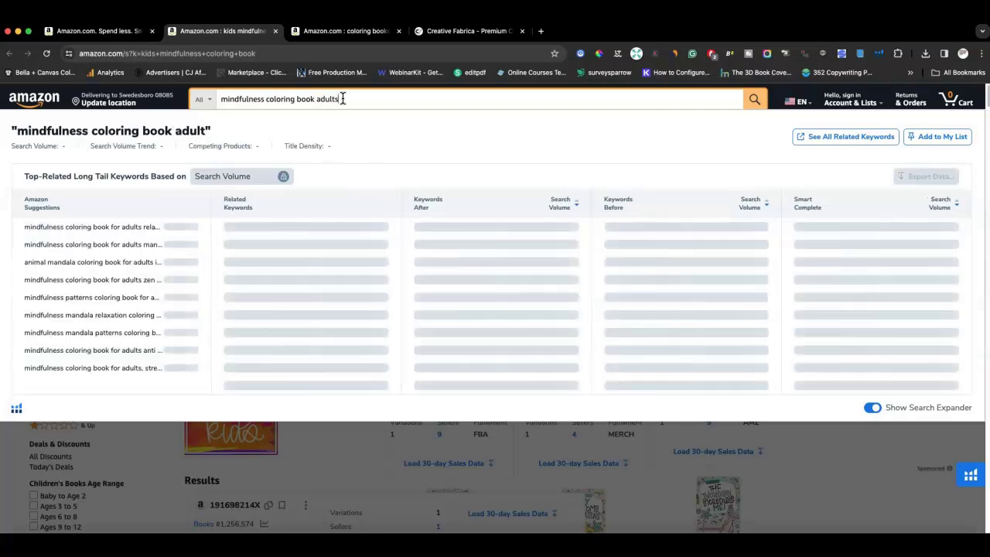
{"action": "key", "text": "Return"}
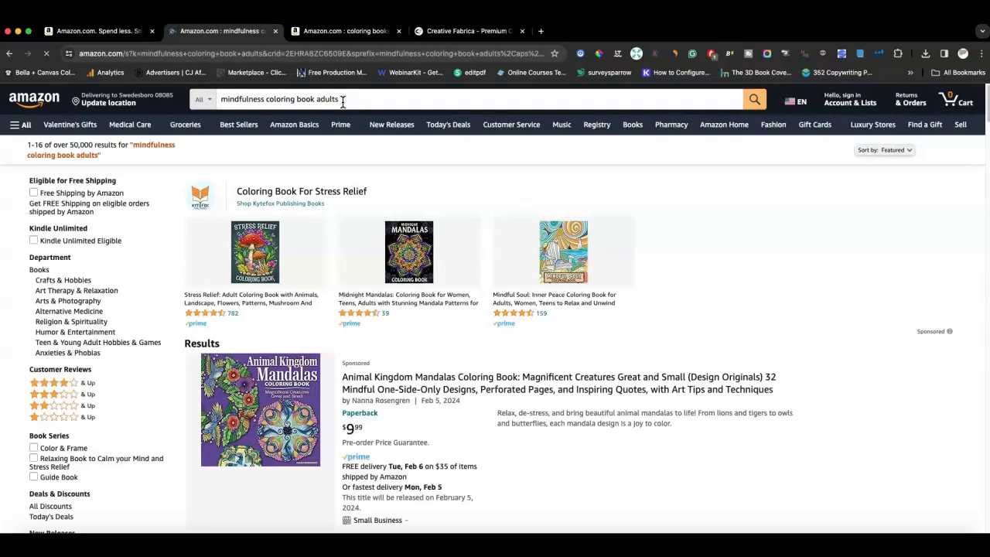
Examine the best-selling adult mindfulness coloring books in the results, checking their sales ranks, prices and reviews
{"action": "scroll", "coordinate": [766, 265], "scroll_direction": "down", "scroll_amount": 5}
{"action": "scroll", "coordinate": [739, 265], "scroll_direction": "down", "scroll_amount": 10}
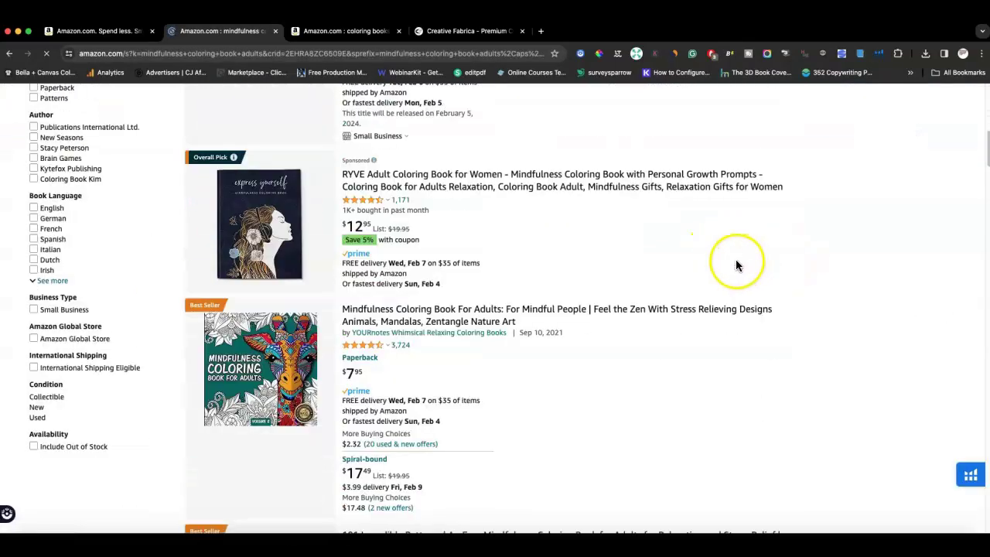
{"action": "scroll", "coordinate": [741, 260], "scroll_direction": "down", "scroll_amount": 3}
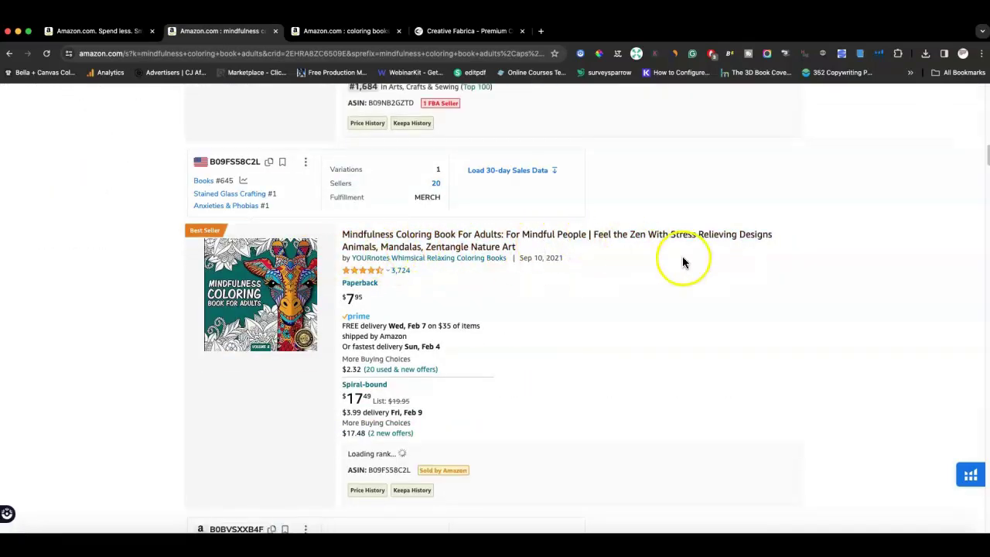
{"action": "scroll", "coordinate": [790, 276], "scroll_direction": "down", "scroll_amount": 1}
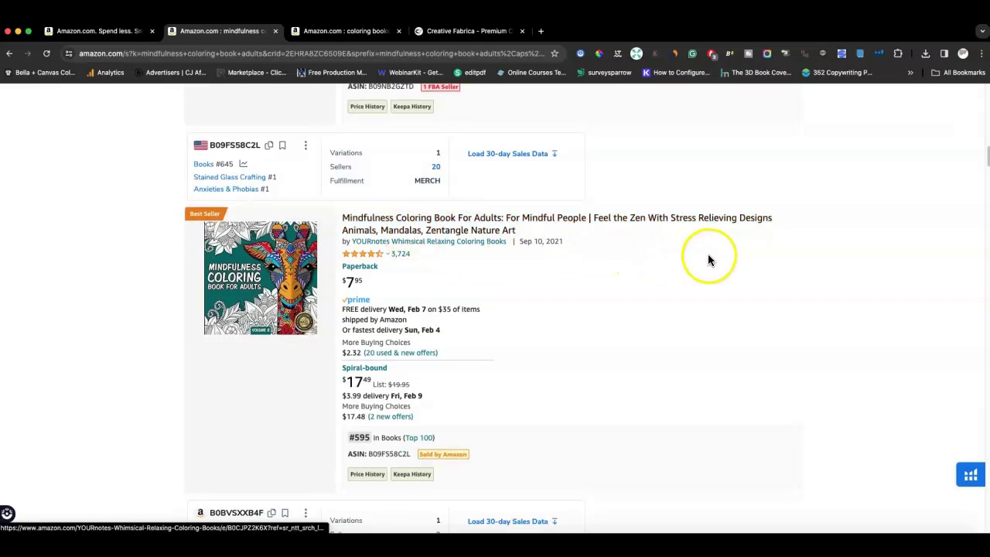
{"action": "scroll", "coordinate": [762, 262], "scroll_direction": "down", "scroll_amount": 5}
{"action": "scroll", "coordinate": [718, 269], "scroll_direction": "down", "scroll_amount": 10}
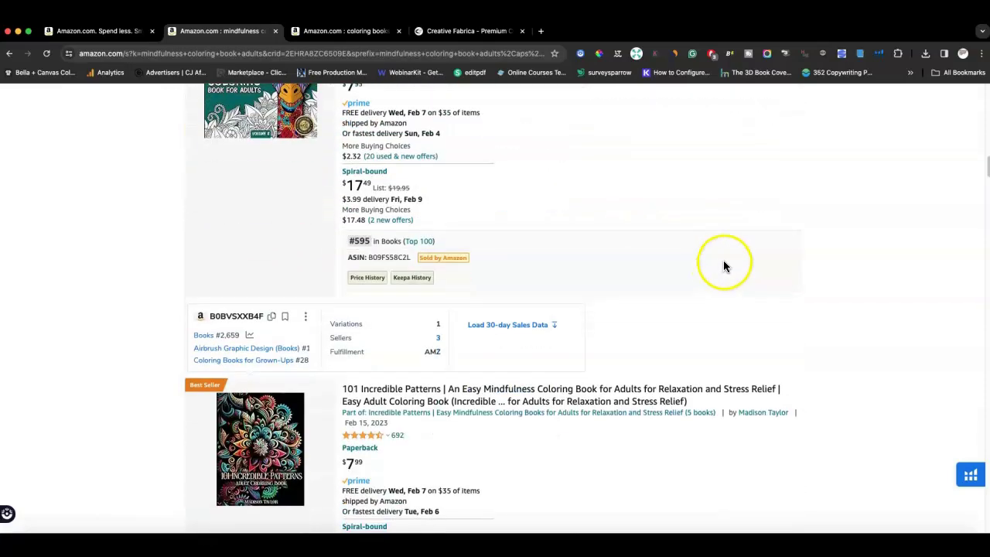
{"action": "scroll", "coordinate": [820, 268], "scroll_direction": "down", "scroll_amount": 9}
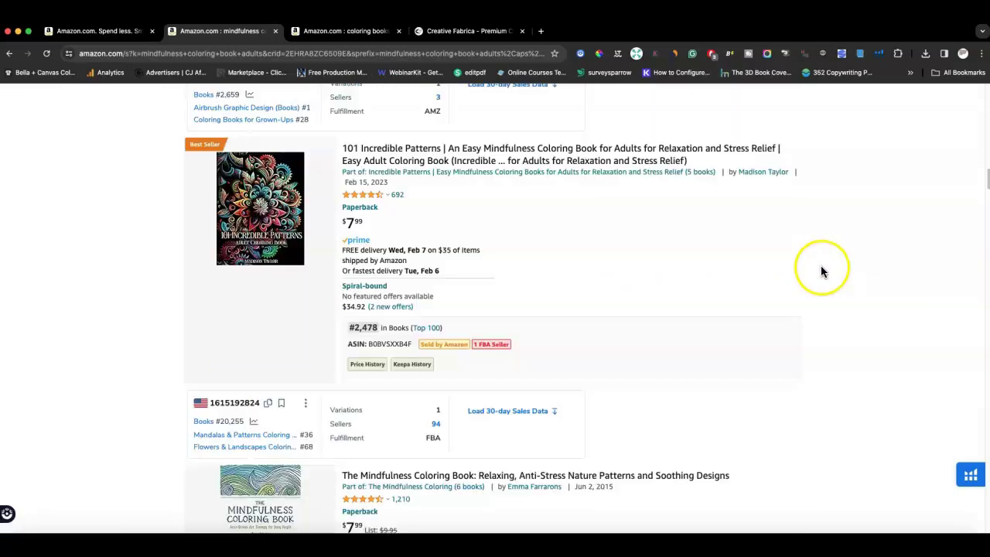
Examine more of the adult mindfulness coloring books in the results, comparing their sales ranks, prices, publication dates and review counts
{"action": "scroll", "coordinate": [803, 286], "scroll_direction": "down", "scroll_amount": 4}
{"action": "scroll", "coordinate": [802, 290], "scroll_direction": "down", "scroll_amount": 20}
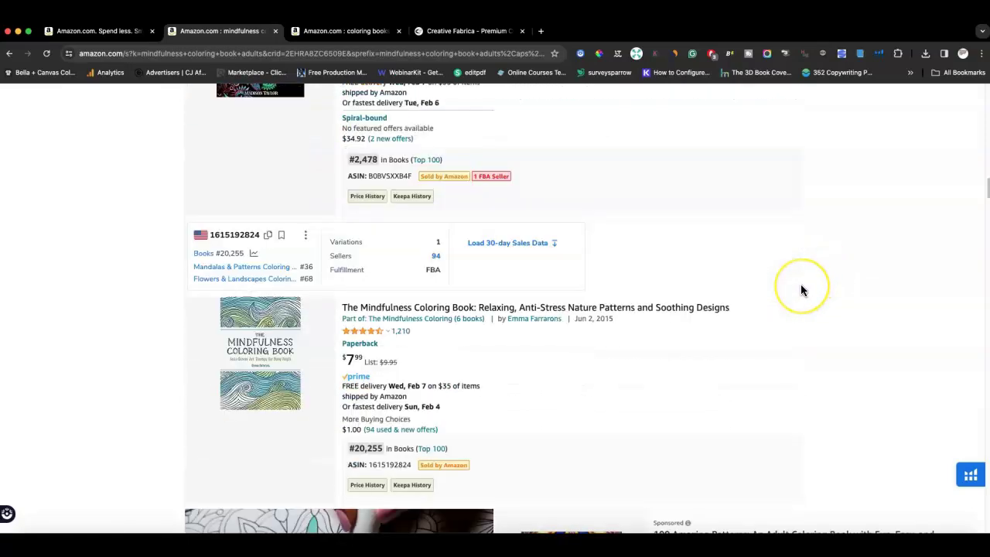
{"action": "scroll", "coordinate": [801, 290], "scroll_direction": "down", "scroll_amount": 20}
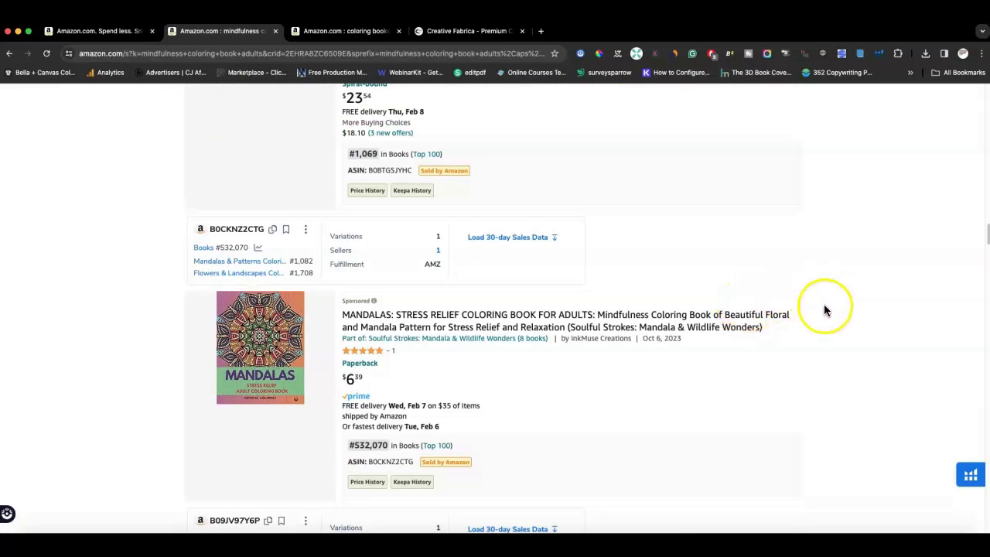
{"action": "scroll", "coordinate": [824, 308], "scroll_direction": "down", "scroll_amount": 10}
{"action": "scroll", "coordinate": [824, 313], "scroll_direction": "down", "scroll_amount": 12}
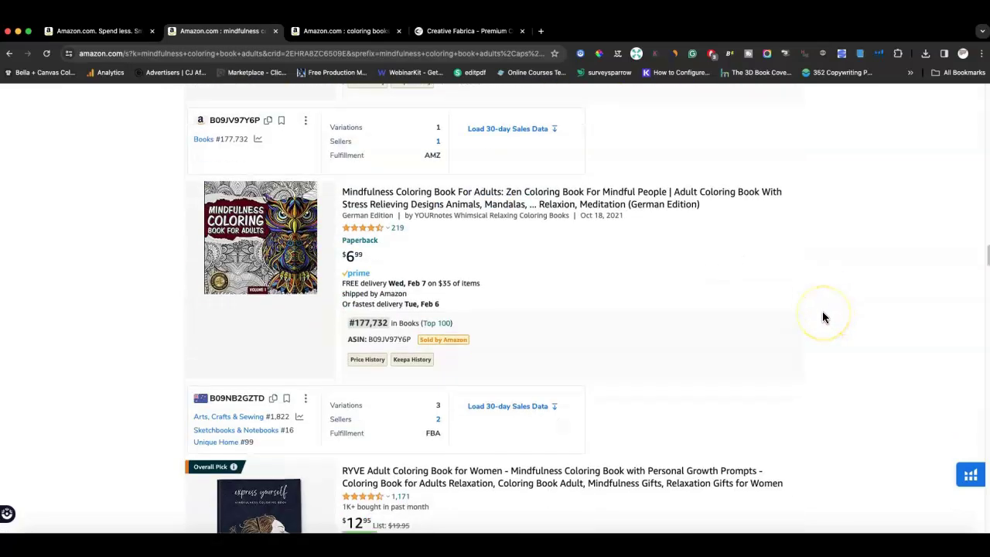
{"action": "scroll", "coordinate": [824, 314], "scroll_direction": "down", "scroll_amount": 20}
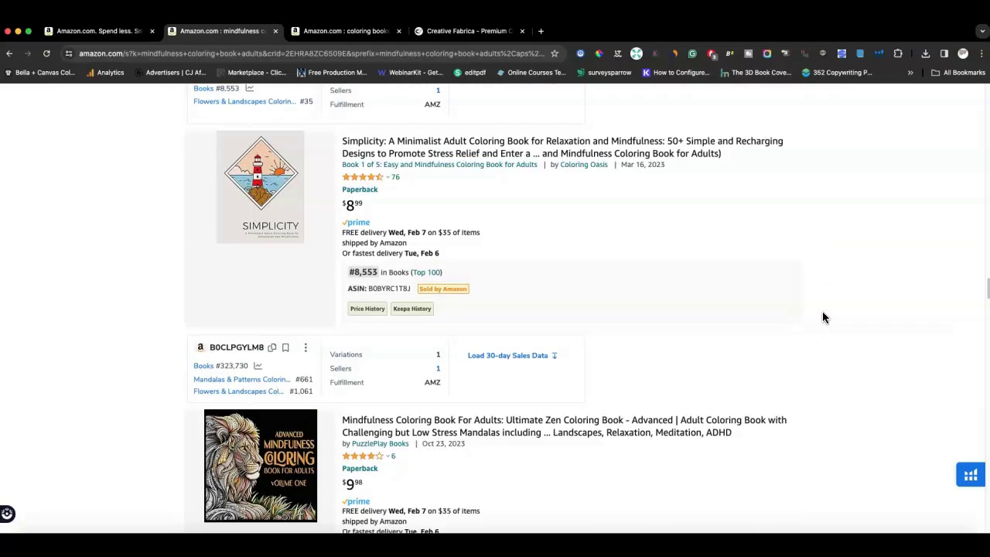
{"action": "scroll", "coordinate": [824, 317], "scroll_direction": "down", "scroll_amount": 9}
{"action": "scroll", "coordinate": [824, 317], "scroll_direction": "up", "scroll_amount": 20}
{"action": "scroll", "coordinate": [824, 317], "scroll_direction": "up", "scroll_amount": 20}
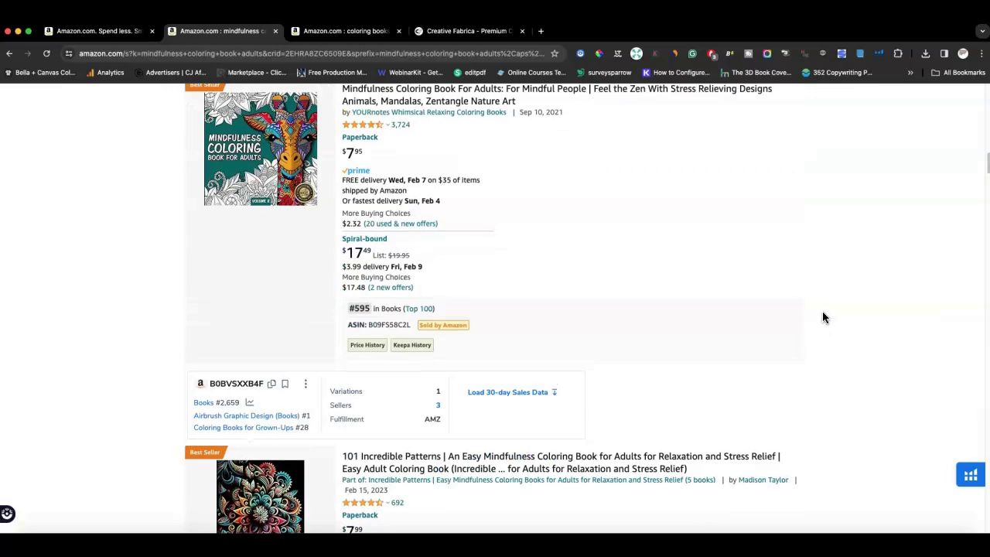
{"action": "scroll", "coordinate": [822, 317], "scroll_direction": "down", "scroll_amount": 17}
{"action": "scroll", "coordinate": [773, 308], "scroll_direction": "up", "scroll_amount": 5}
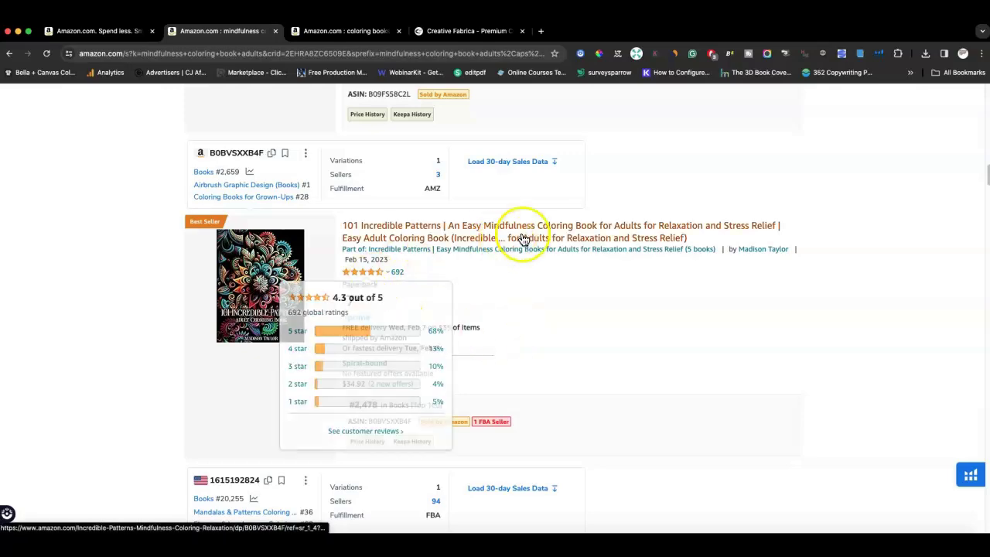
Open the "101 Incredible Patterns" adult coloring book listing and run Xray product research on it
{"action": "left_click", "coordinate": [564, 232]}
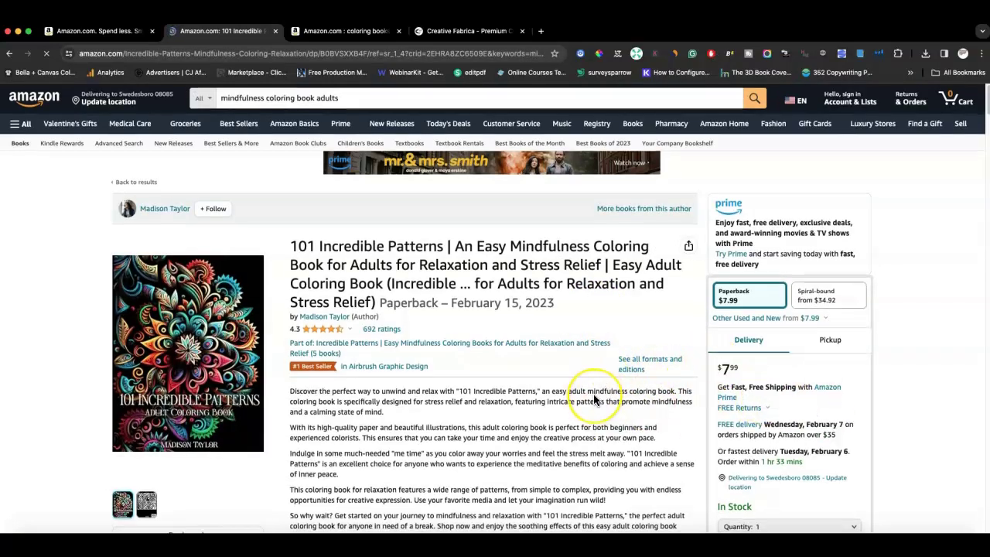
{"action": "scroll", "coordinate": [593, 394], "scroll_direction": "down", "scroll_amount": 1}
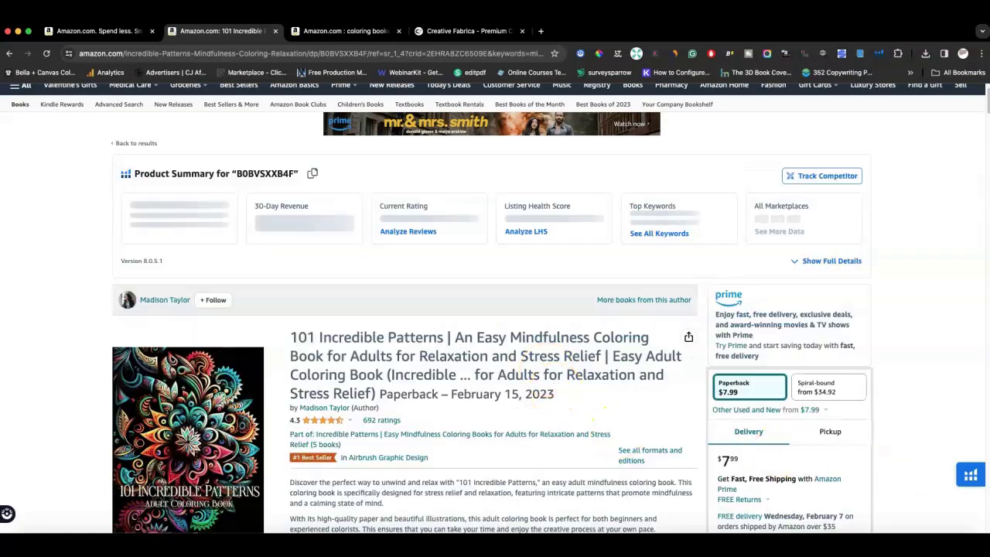
{"action": "left_click", "coordinate": [976, 476]}
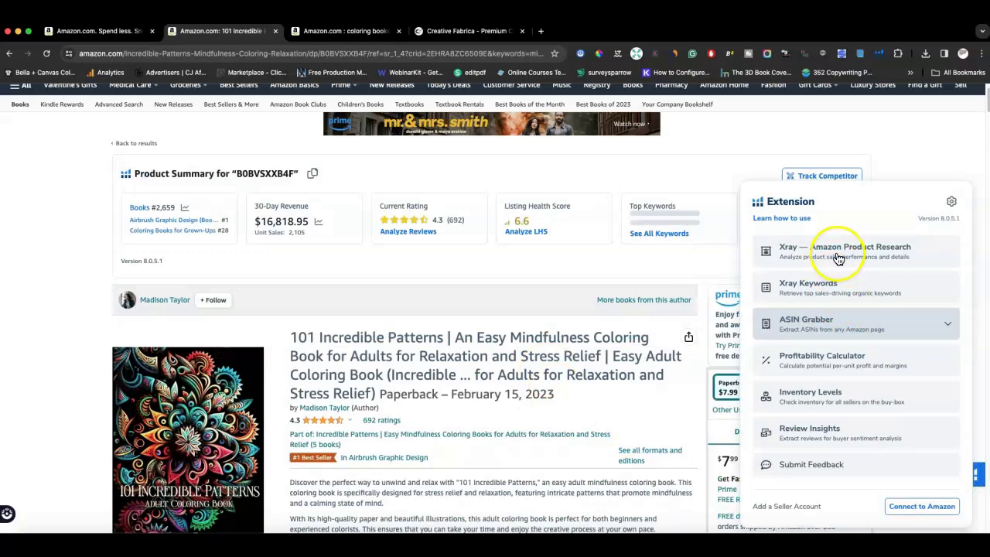
{"action": "left_click", "coordinate": [865, 248]}
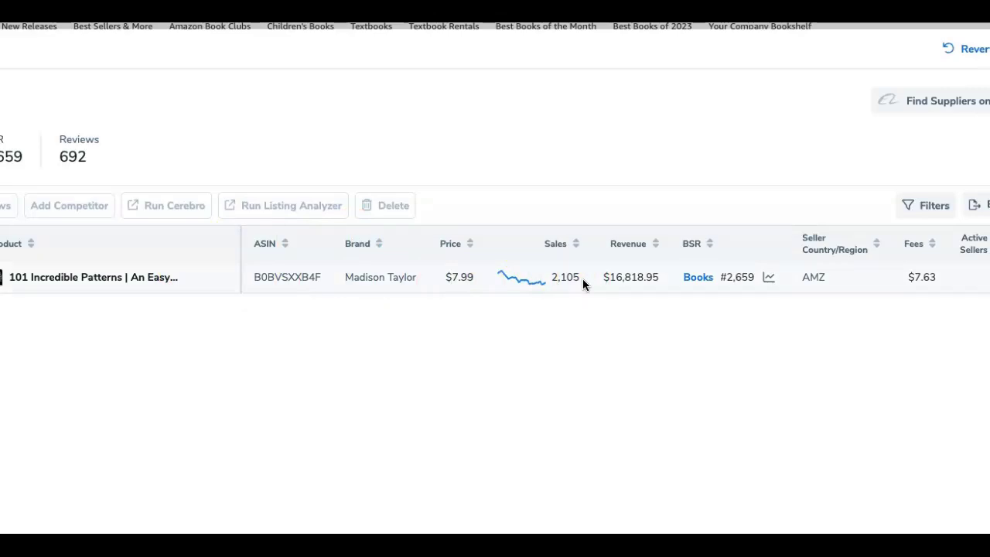
Run Cerebro on the selected "101 Incredible Patterns" book and widen the Keyword Phrase column to show the full phrases
{"action": "left_click", "coordinate": [52, 278]}
{"action": "left_click", "coordinate": [162, 209]}
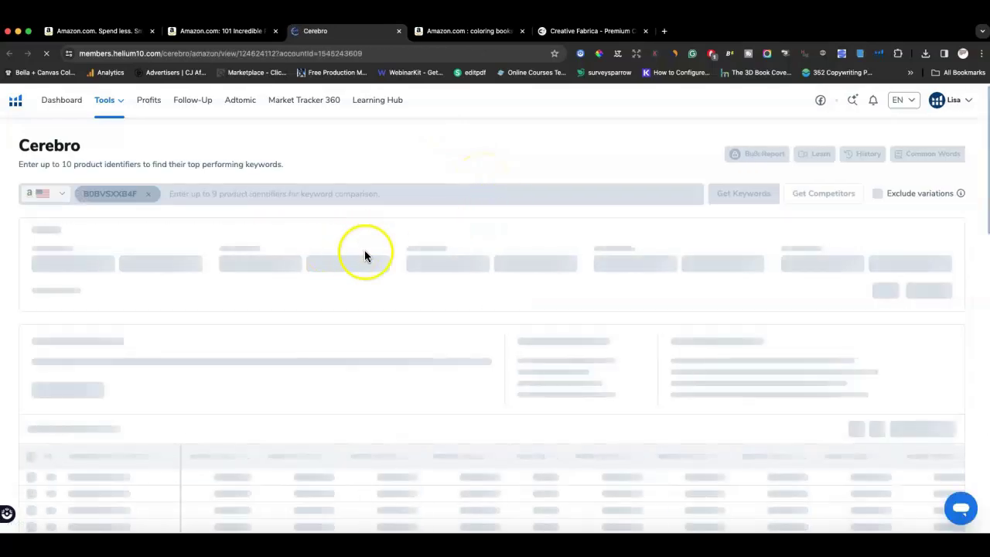
{"action": "scroll", "coordinate": [469, 271], "scroll_direction": "down", "scroll_amount": 3}
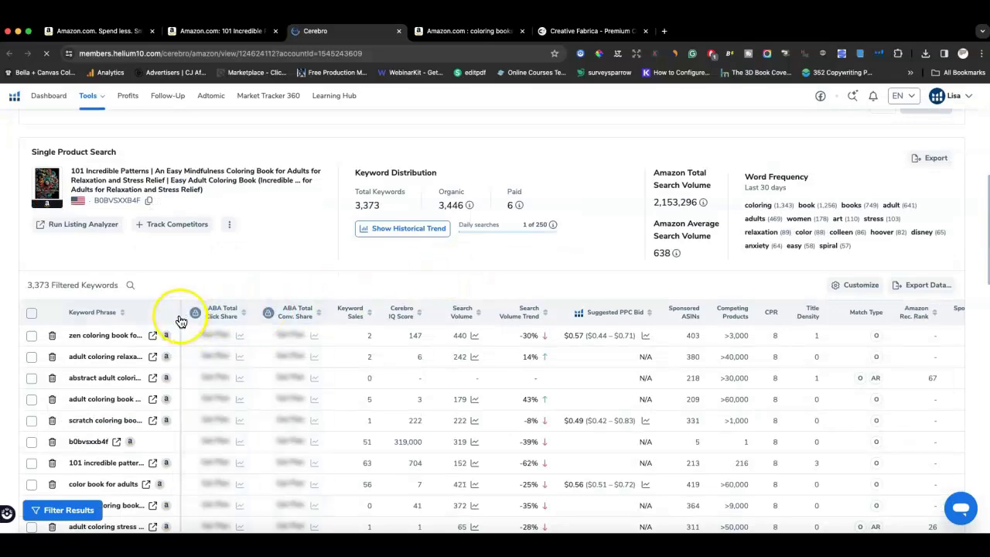
{"action": "left_click_drag", "start_coordinate": [180, 316], "coordinate": [237, 316]}
Review the book's keyword table and its additional metric columns, and sort the keywords by Cerebro IQ Score, highest first
{"action": "scroll", "coordinate": [520, 379], "scroll_direction": "down", "scroll_amount": 5}
{"action": "scroll", "coordinate": [520, 379], "scroll_direction": "down", "scroll_amount": 10}
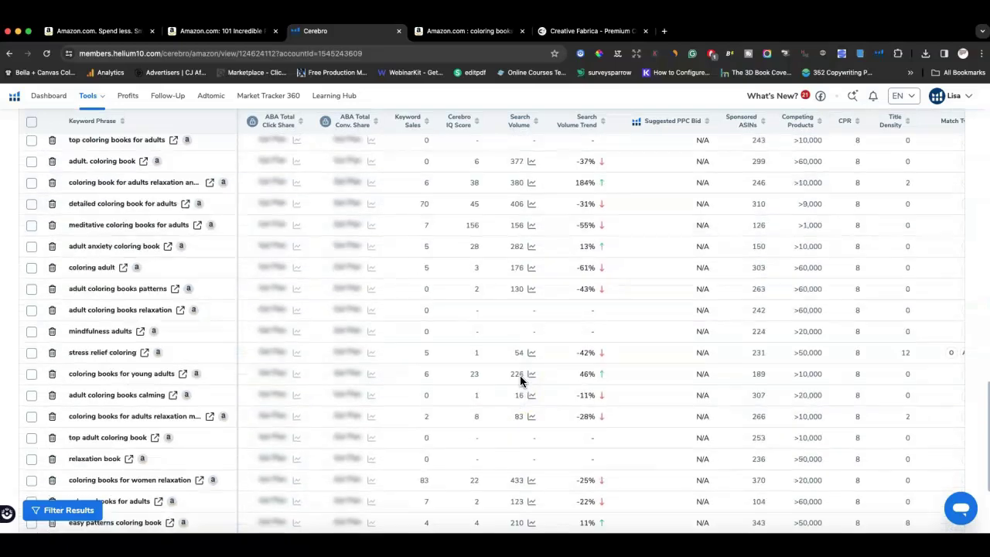
{"action": "left_click_drag", "start_coordinate": [531, 425], "coordinate": [658, 423]}
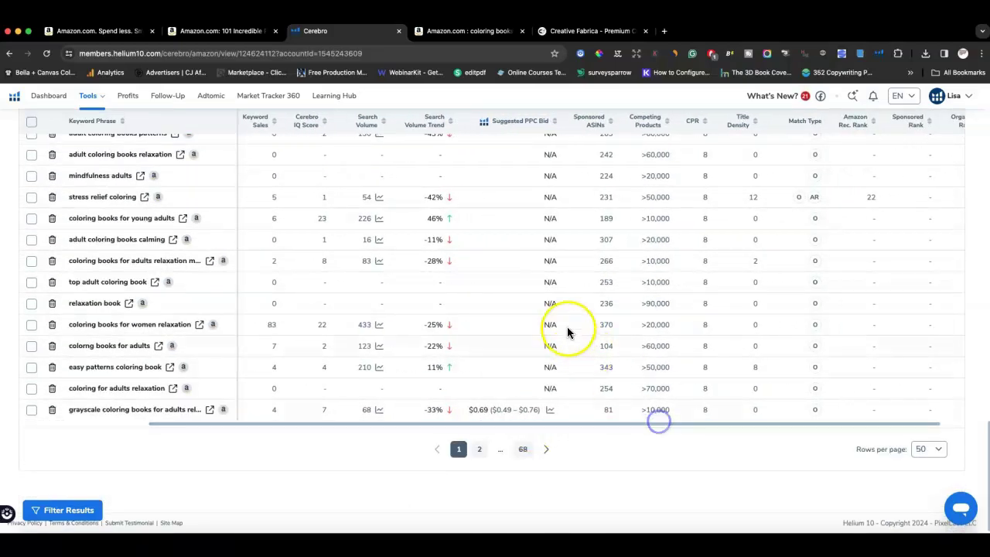
{"action": "scroll", "coordinate": [568, 332], "scroll_direction": "up", "scroll_amount": 10}
{"action": "scroll", "coordinate": [434, 259], "scroll_direction": "up", "scroll_amount": 10}
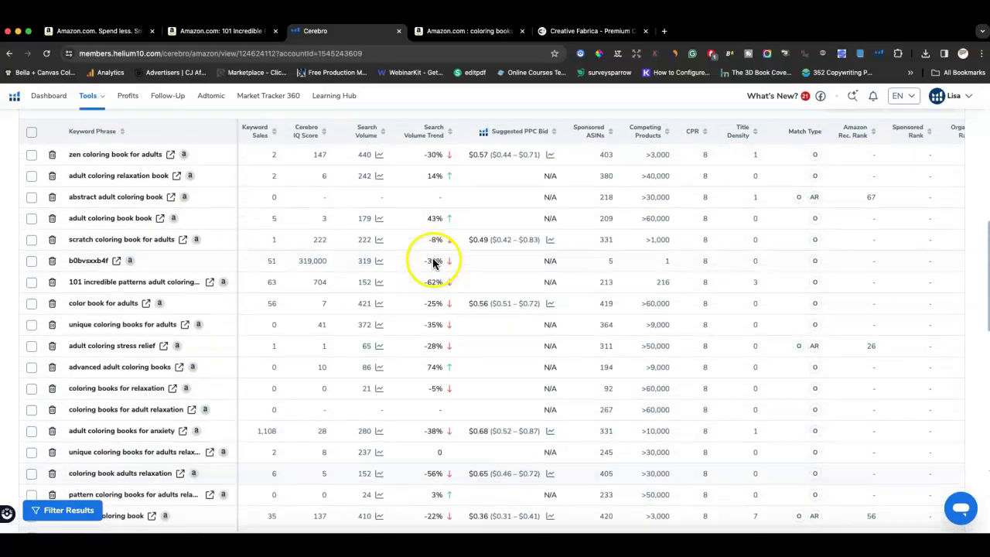
{"action": "left_click", "coordinate": [315, 331]}
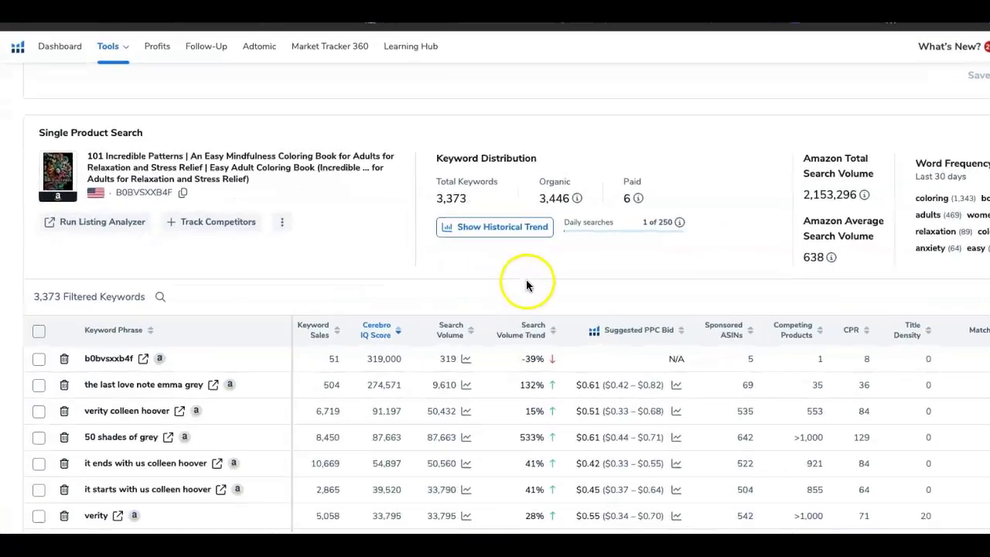
Filter the keywords to a minimum search volume of 400, minimum keyword sales of 100 and at most 1200 competing products
{"action": "scroll", "coordinate": [593, 287], "scroll_direction": "down", "scroll_amount": 5}
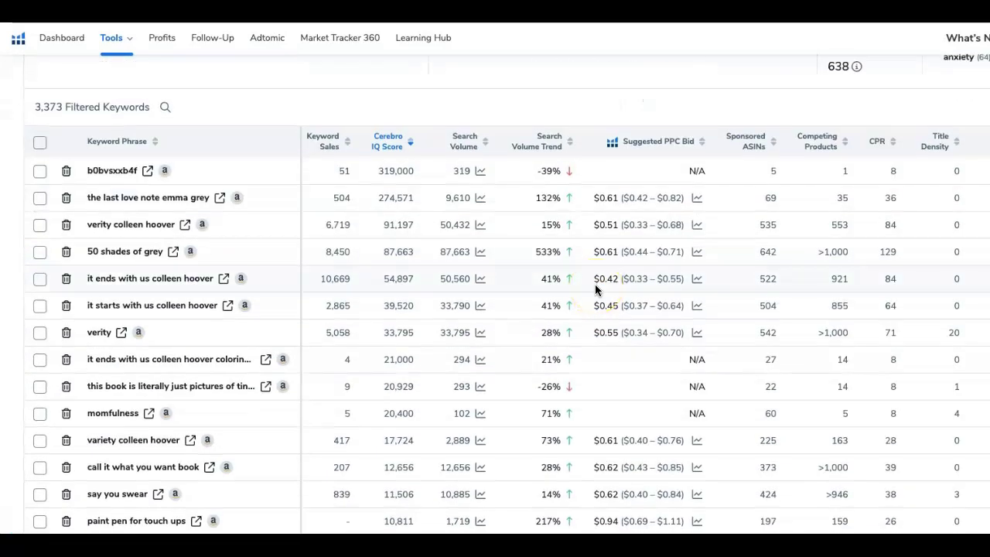
{"action": "scroll", "coordinate": [206, 278], "scroll_direction": "up", "scroll_amount": 10}
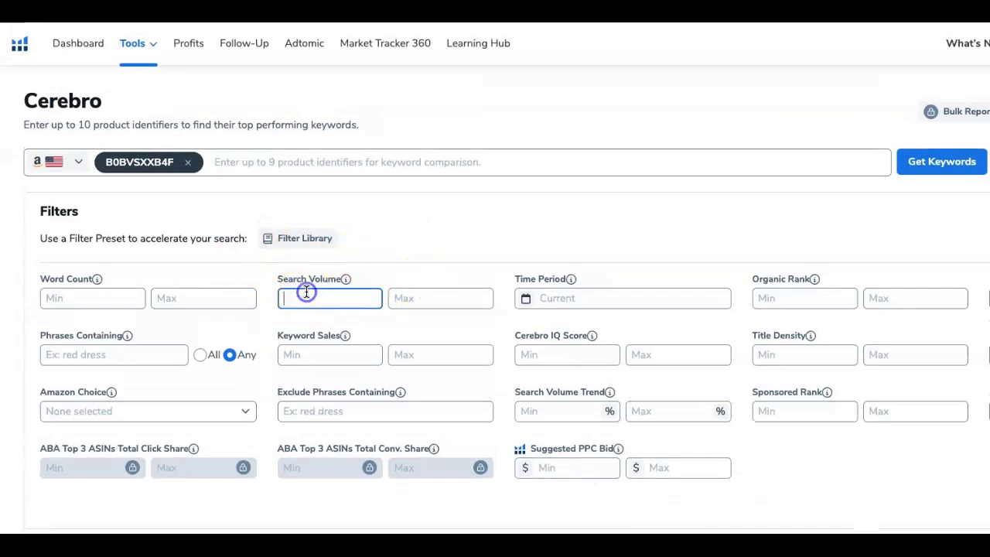
{"action": "scroll", "coordinate": [524, 328], "scroll_direction": "down", "scroll_amount": 5}
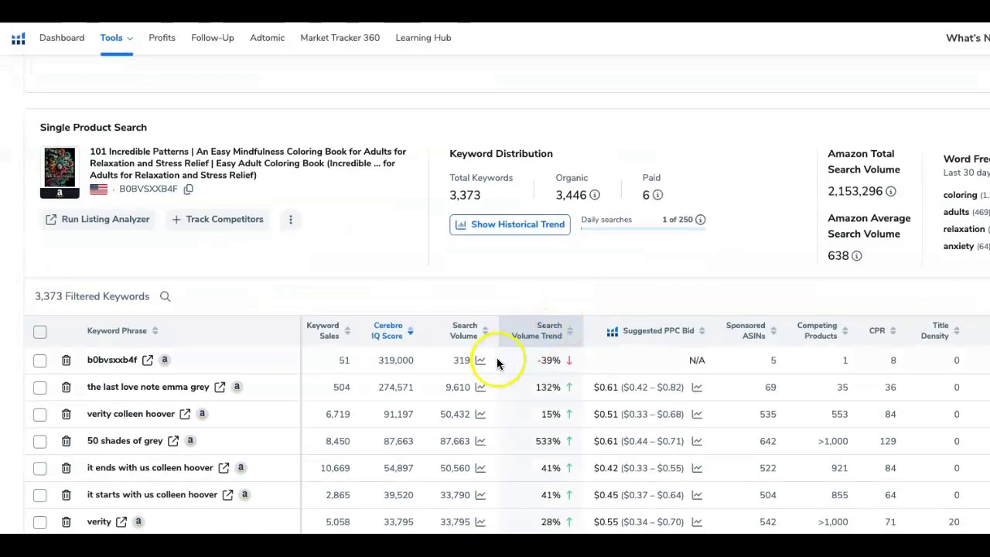
{"action": "scroll", "coordinate": [504, 405], "scroll_direction": "down", "scroll_amount": 7}
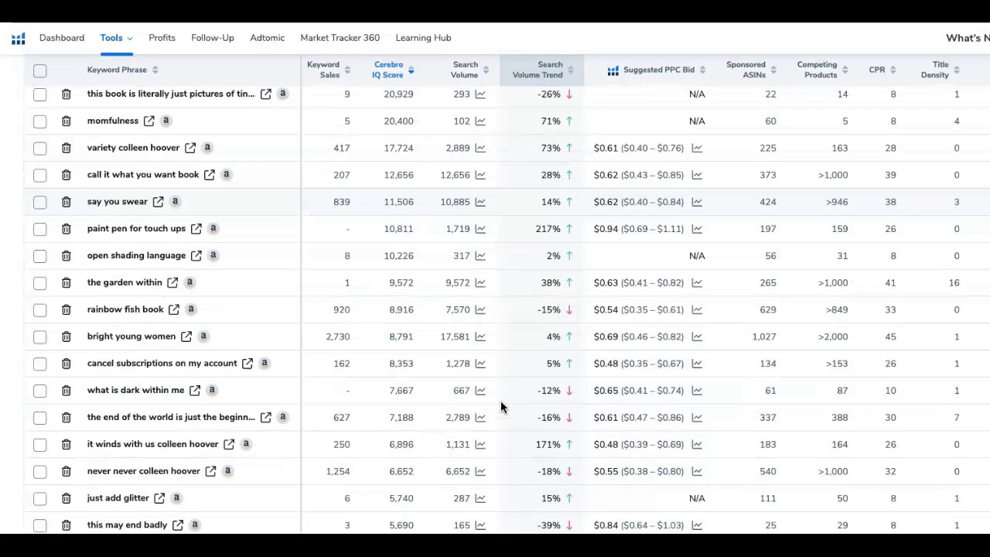
{"action": "scroll", "coordinate": [502, 407], "scroll_direction": "down", "scroll_amount": 1}
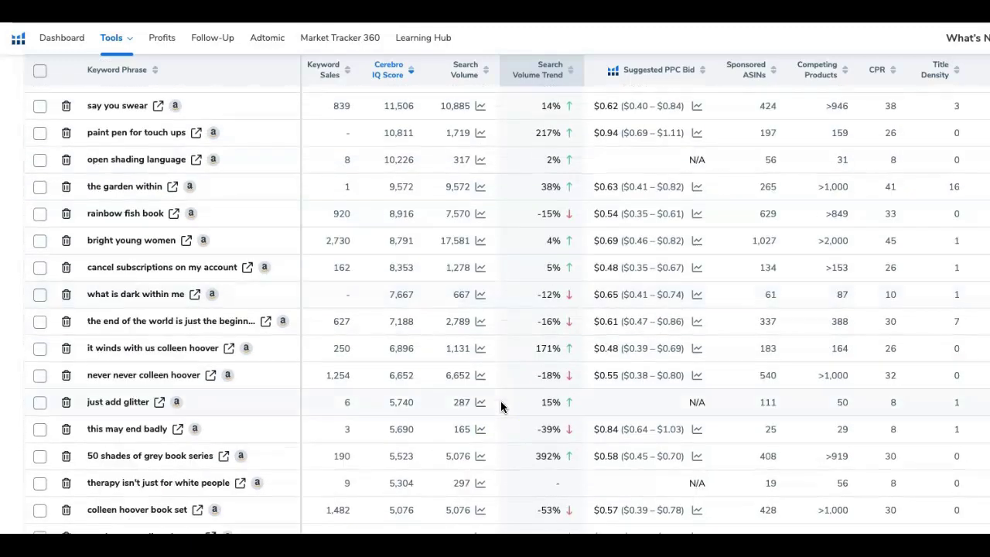
{"action": "scroll", "coordinate": [501, 407], "scroll_direction": "up", "scroll_amount": 15}
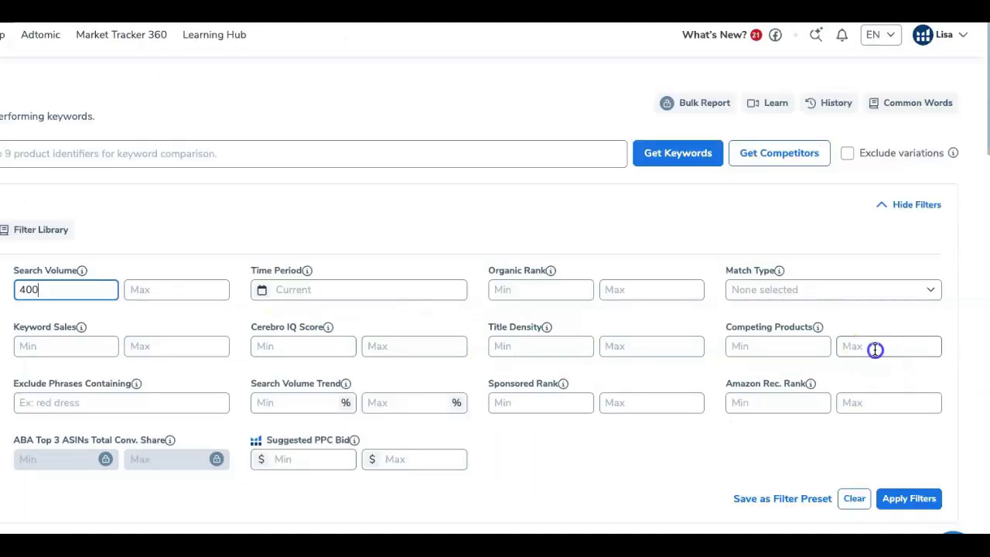
{"action": "left_click", "coordinate": [875, 350]}
{"action": "type", "text": "1200"}
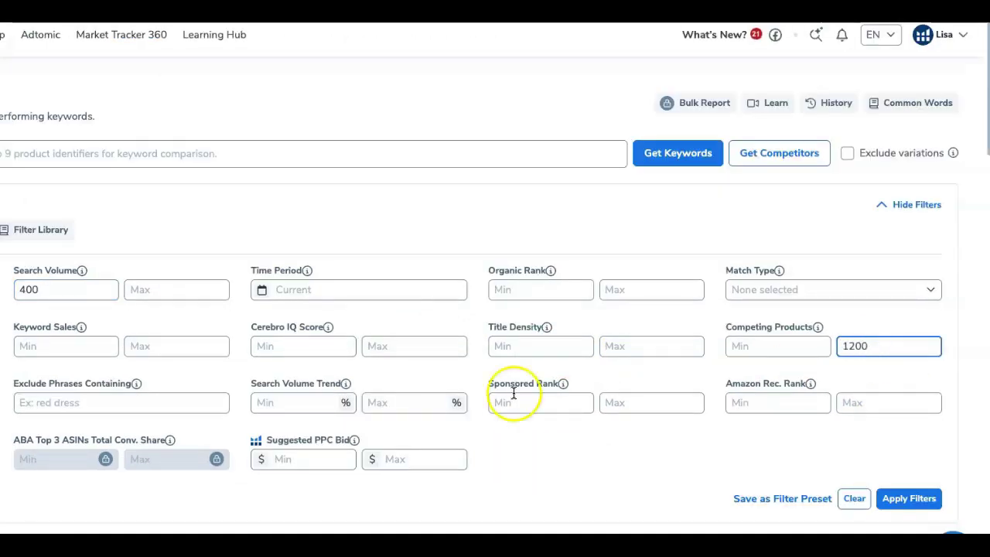
{"action": "left_click", "coordinate": [69, 346]}
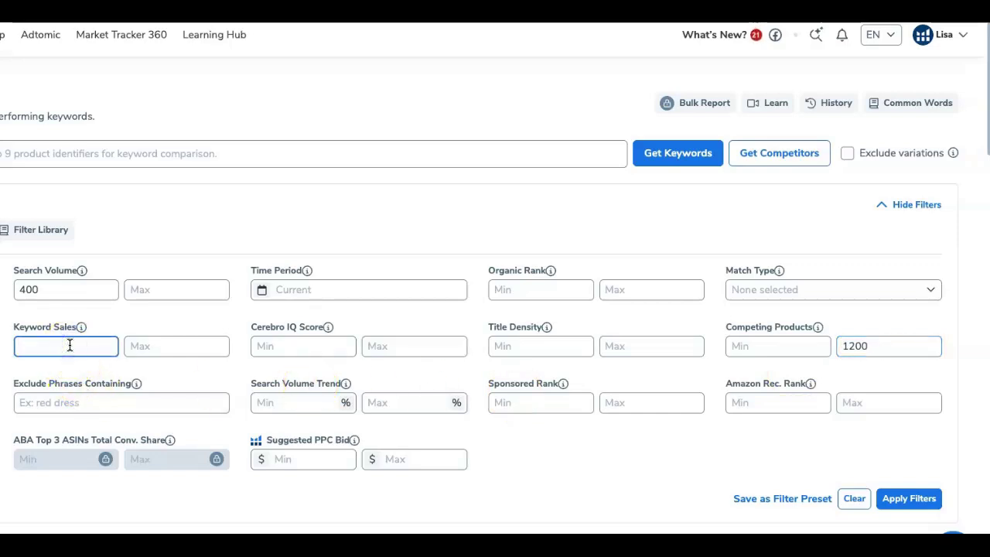
{"action": "left_click", "coordinate": [888, 497]}
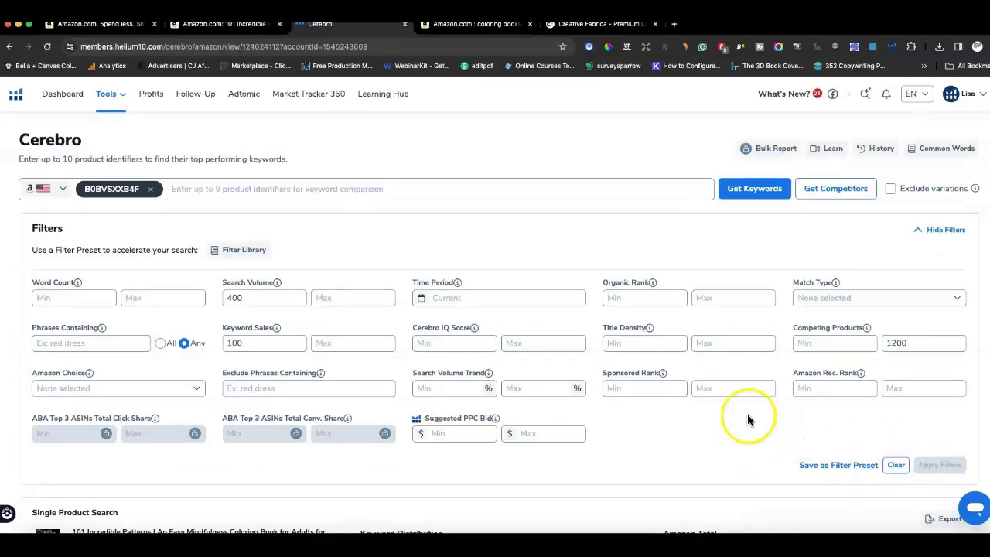
Examine the filtered keywords for coloring book niches such as "mushroom coloring book for adults", comparing keyword sales, IQ scores and search volumes
{"action": "scroll", "coordinate": [641, 347], "scroll_direction": "down", "scroll_amount": 5}
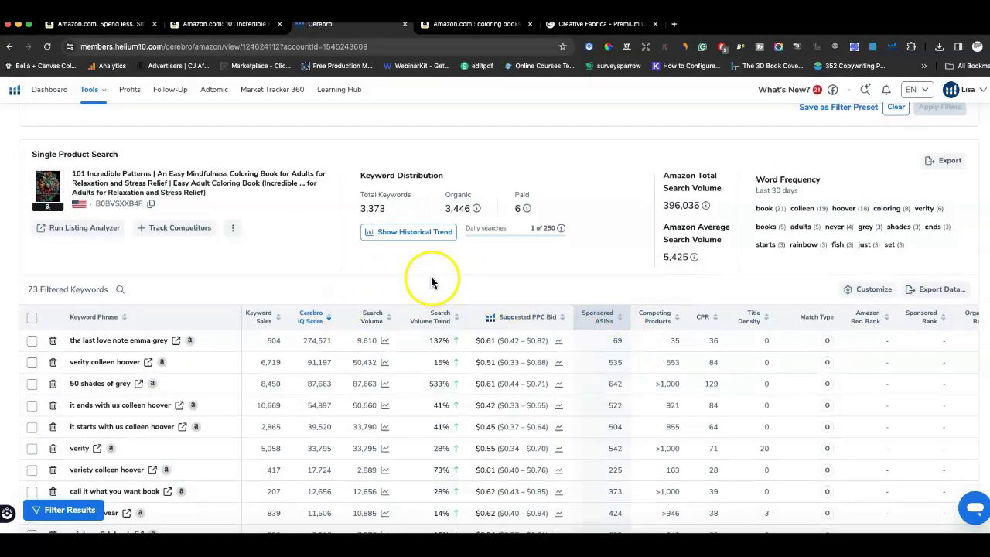
{"action": "scroll", "coordinate": [432, 281], "scroll_direction": "down", "scroll_amount": 1}
{"action": "scroll", "coordinate": [249, 313], "scroll_direction": "down", "scroll_amount": 1}
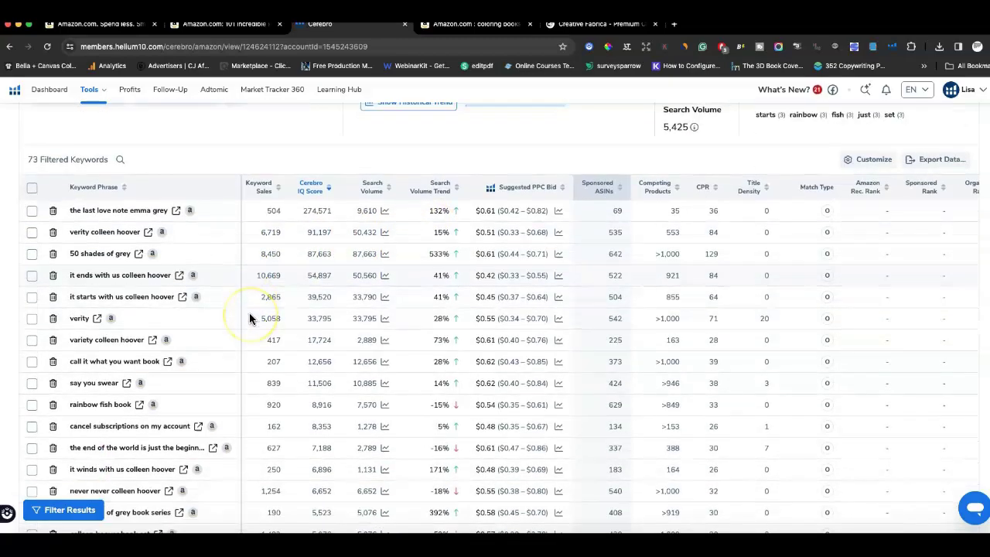
{"action": "scroll", "coordinate": [249, 313], "scroll_direction": "down", "scroll_amount": 2}
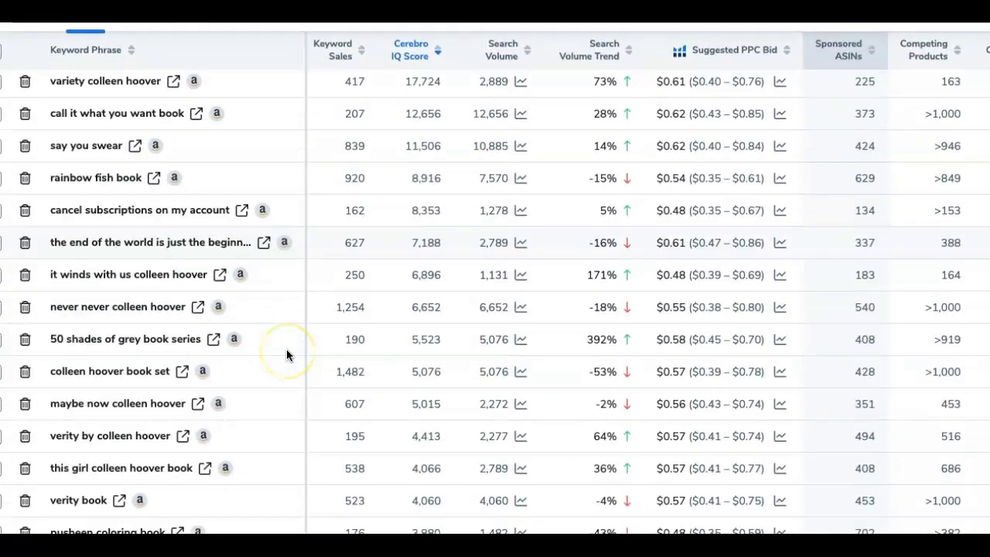
{"action": "scroll", "coordinate": [445, 363], "scroll_direction": "down", "scroll_amount": 5}
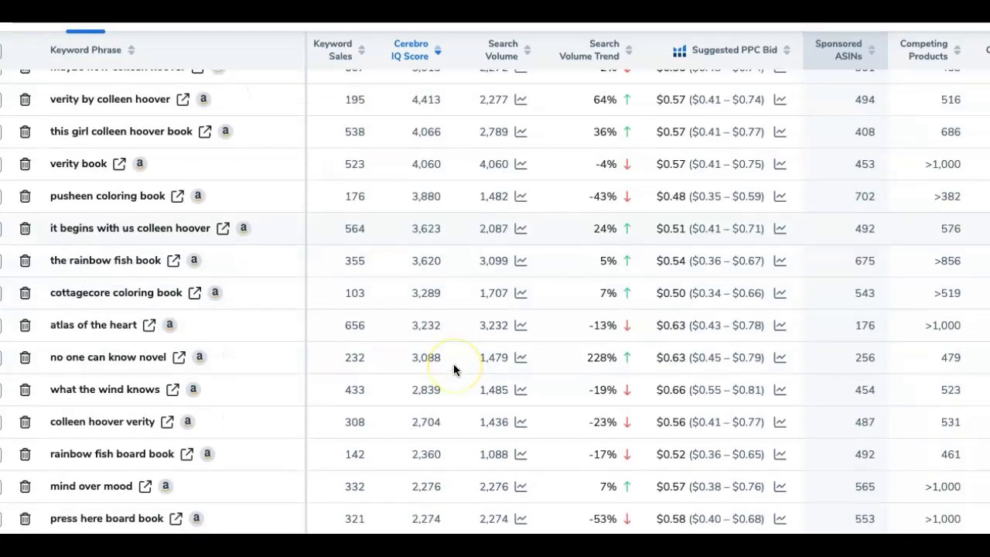
{"action": "scroll", "coordinate": [454, 365], "scroll_direction": "down", "scroll_amount": 6}
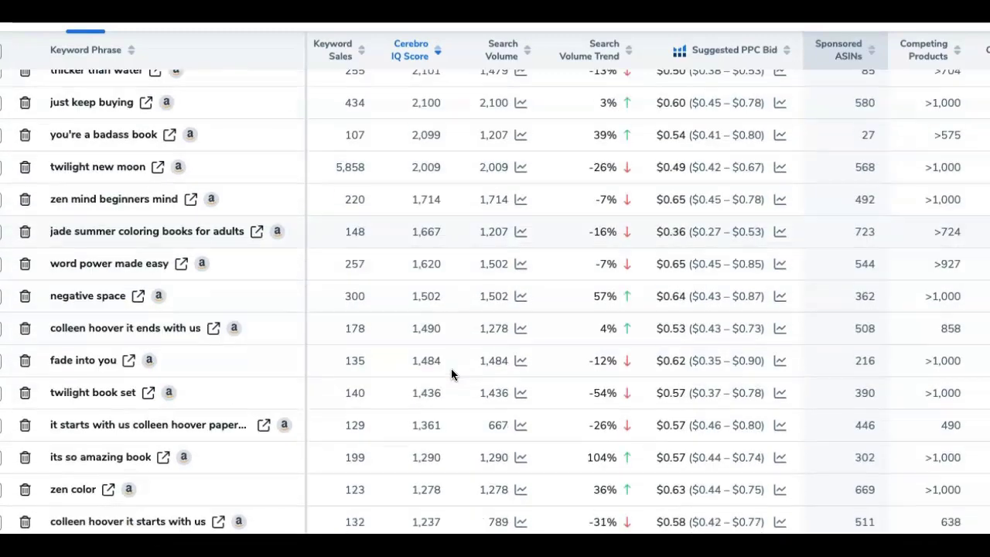
{"action": "scroll", "coordinate": [451, 370], "scroll_direction": "down", "scroll_amount": 1}
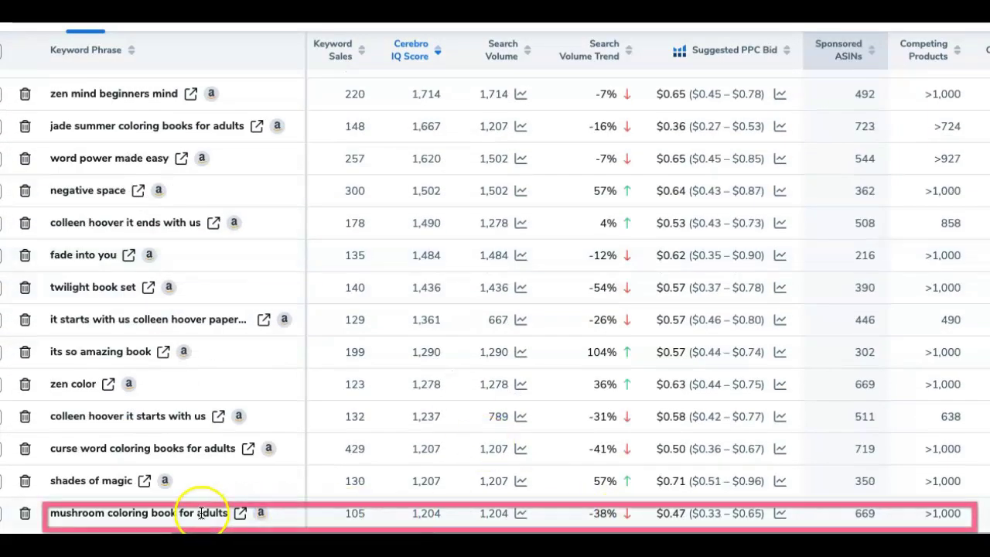
{"action": "mouse_move", "coordinate": [201, 513]}
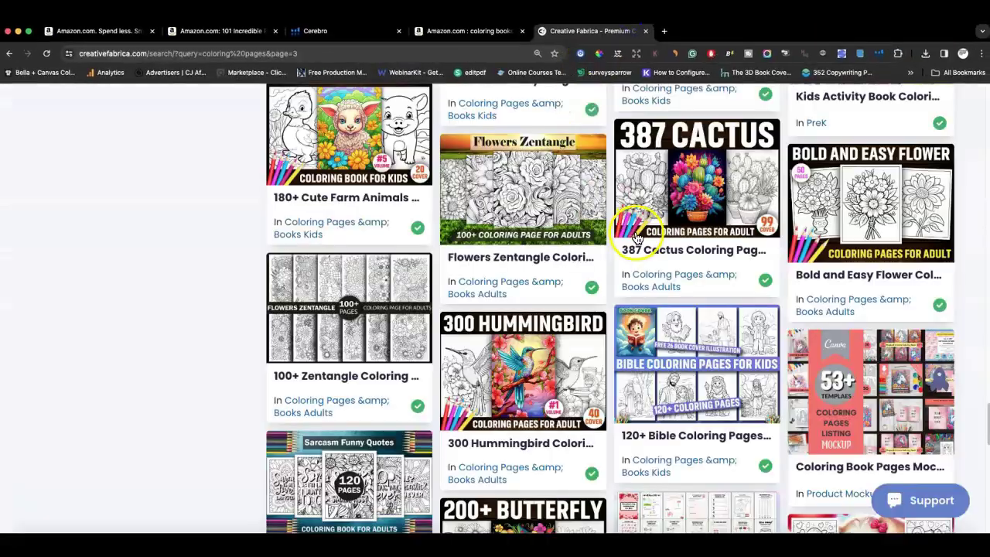
Browse the coloring page designs on Creative Fabrica for niche ideas and return to the filtered Cerebro keywords
{"action": "scroll", "coordinate": [575, 246], "scroll_direction": "up", "scroll_amount": 7}
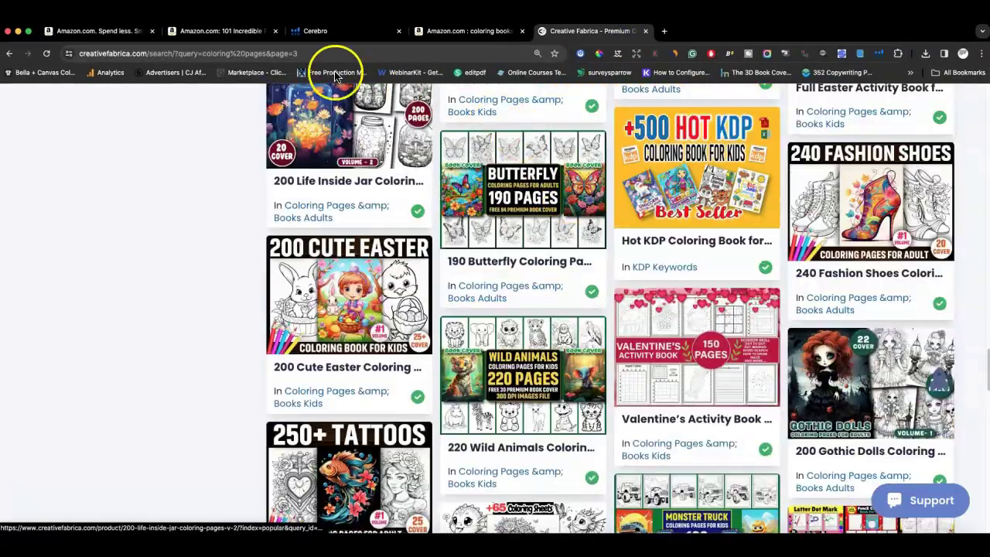
{"action": "left_click", "coordinate": [134, 35]}
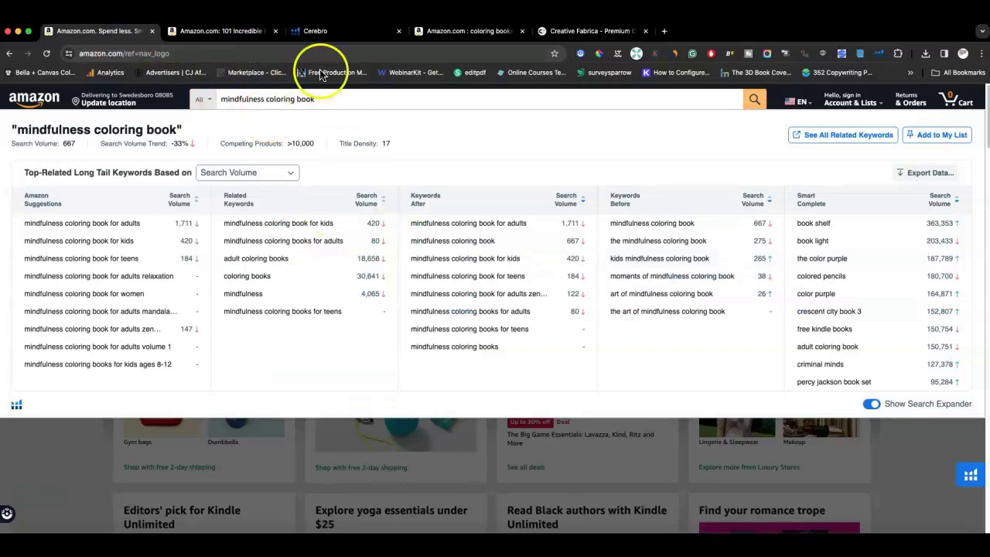
{"action": "left_click", "coordinate": [349, 37]}
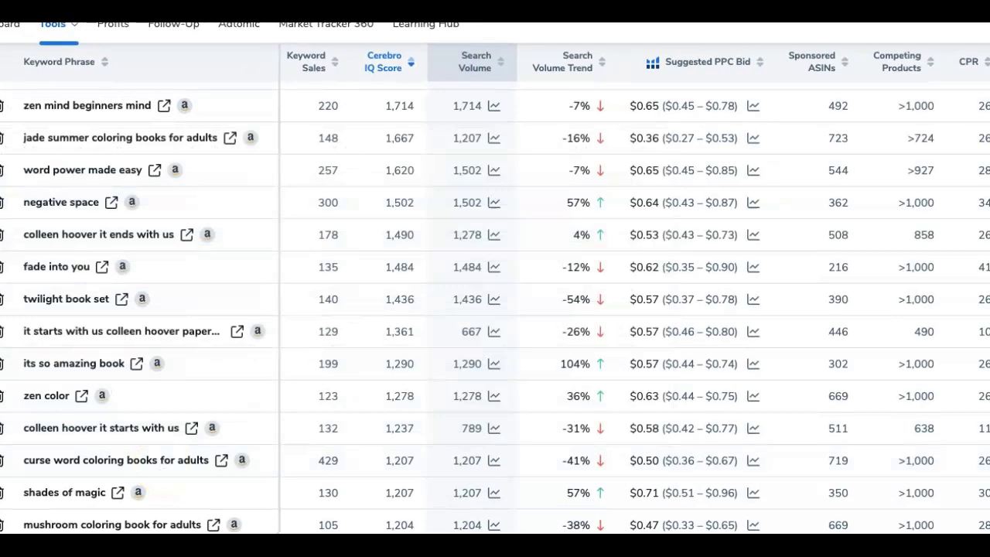
Examine the remaining filtered keywords, then check the metrics and top-ranked products for "cottagecore coloring book"
{"action": "scroll", "coordinate": [469, 374], "scroll_direction": "down", "scroll_amount": 10}
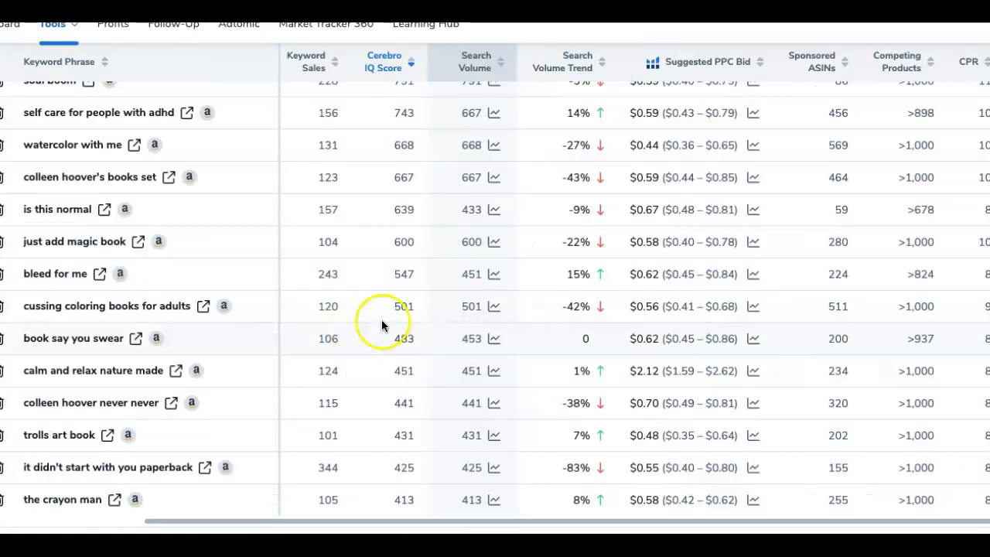
{"action": "scroll", "coordinate": [234, 403], "scroll_direction": "up", "scroll_amount": 2}
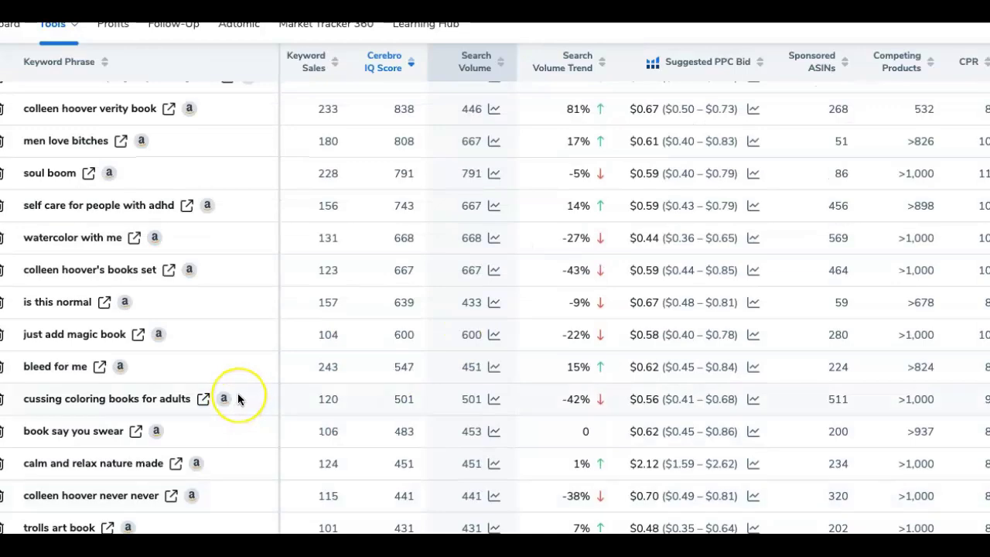
{"action": "scroll", "coordinate": [237, 393], "scroll_direction": "up", "scroll_amount": 1}
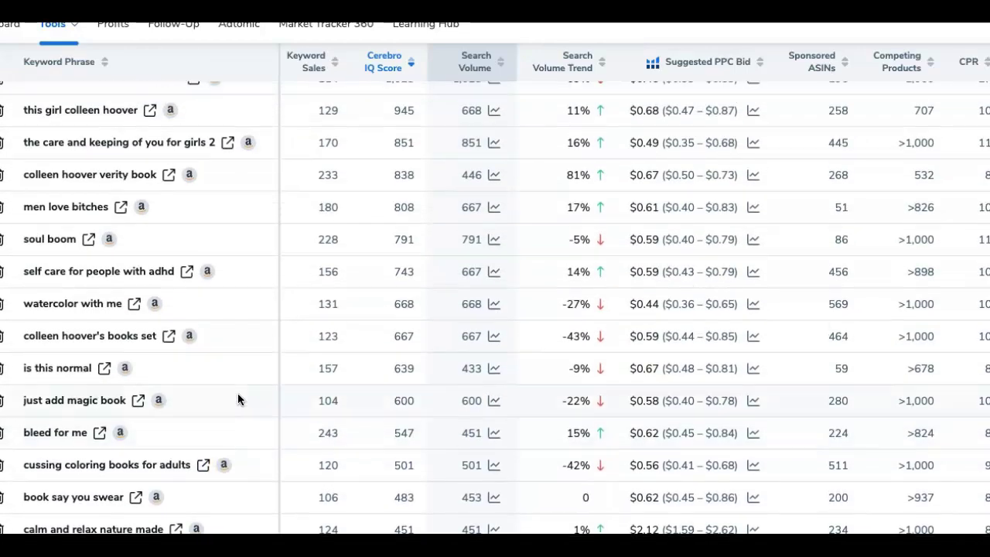
{"action": "scroll", "coordinate": [329, 336], "scroll_direction": "down", "scroll_amount": 2}
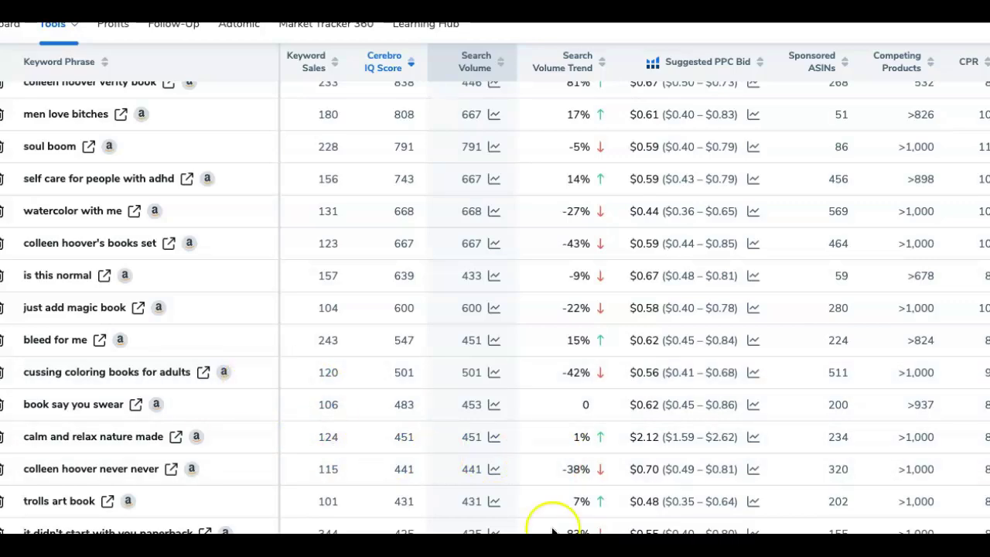
{"action": "scroll", "coordinate": [511, 438], "scroll_direction": "down", "scroll_amount": 2}
{"action": "scroll", "coordinate": [513, 440], "scroll_direction": "down", "scroll_amount": 1}
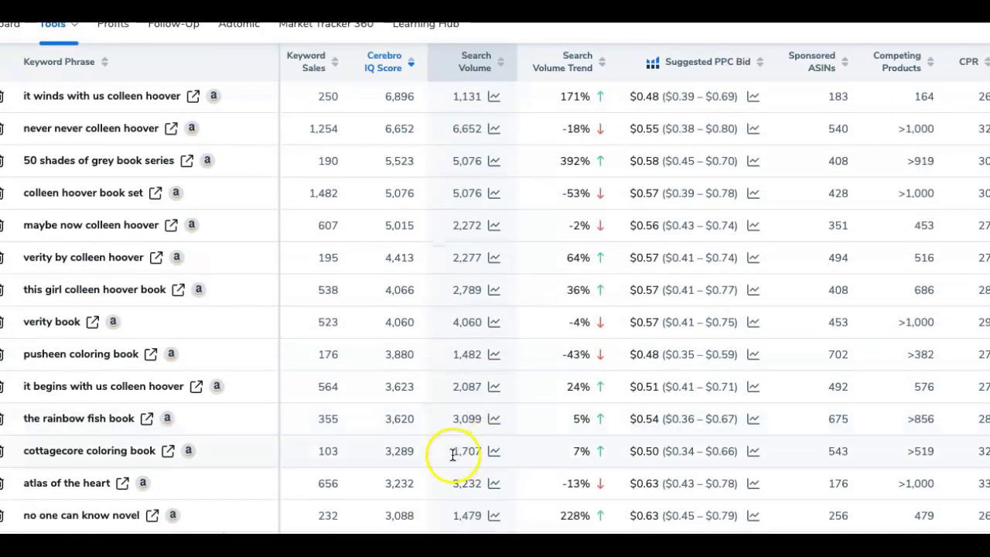
{"action": "scroll", "coordinate": [454, 453], "scroll_direction": "down", "scroll_amount": 1}
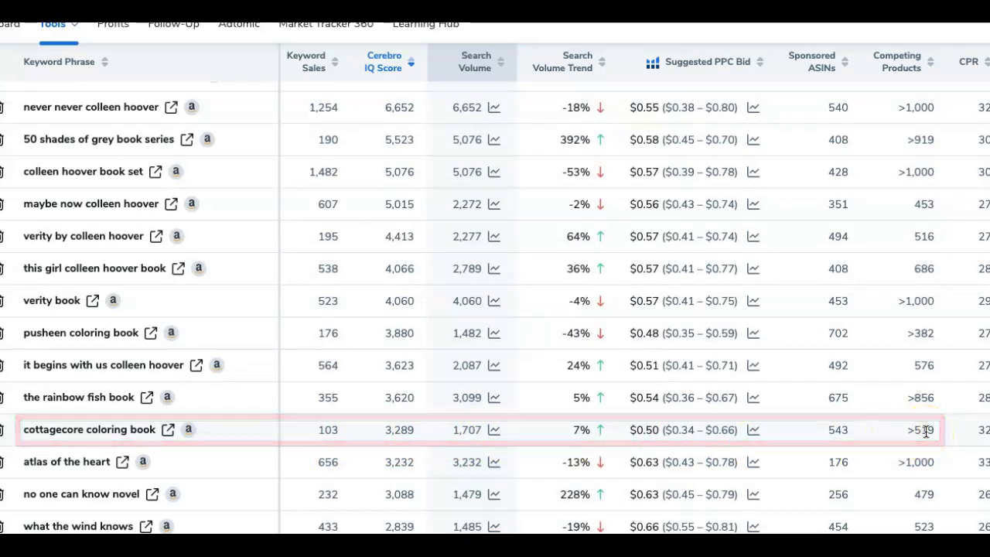
{"action": "mouse_move", "coordinate": [116, 430]}
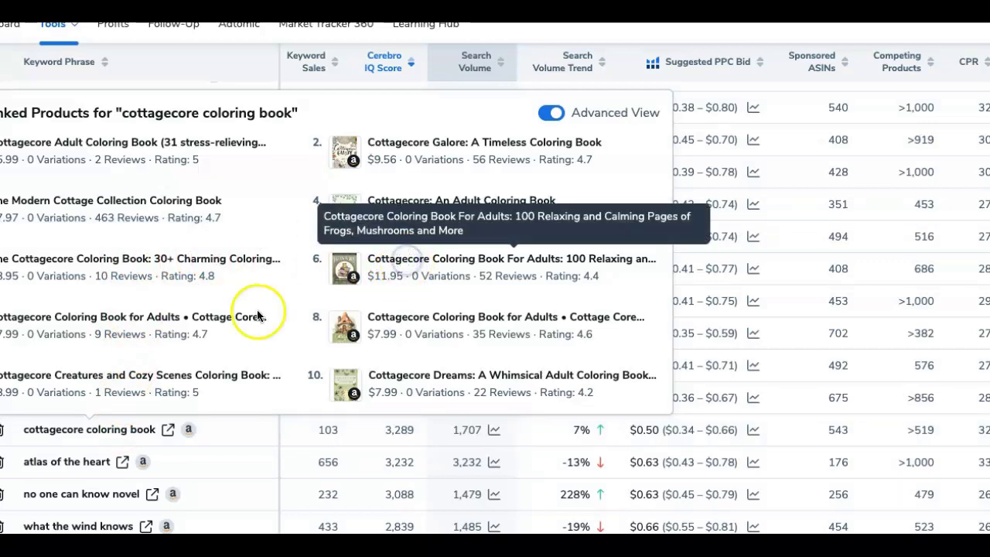
Open the Amazon search results for "cottagecore coloring book" and compare the competing books' covers, prices, reviews and sales ranks
{"action": "left_click", "coordinate": [169, 430]}
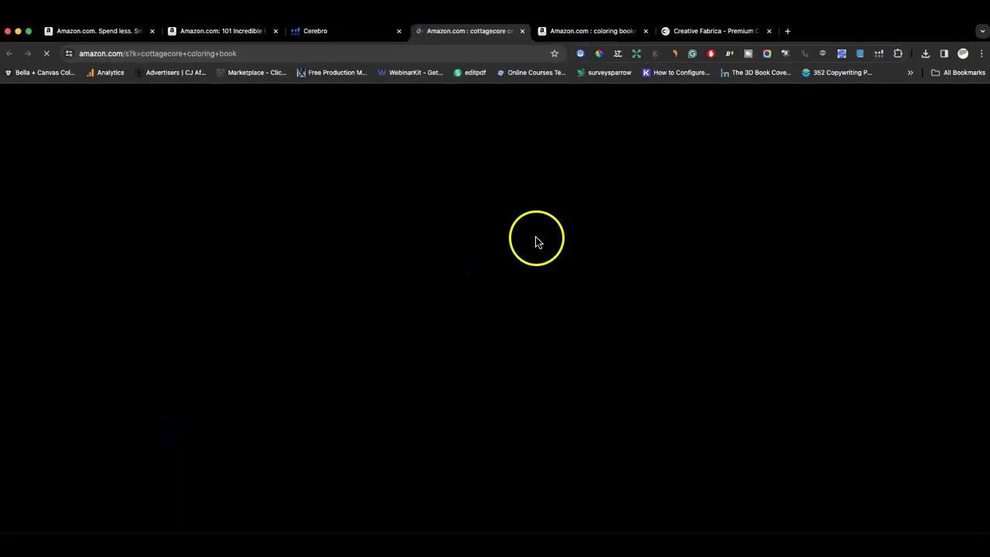
{"action": "scroll", "coordinate": [676, 264], "scroll_direction": "down", "scroll_amount": 3}
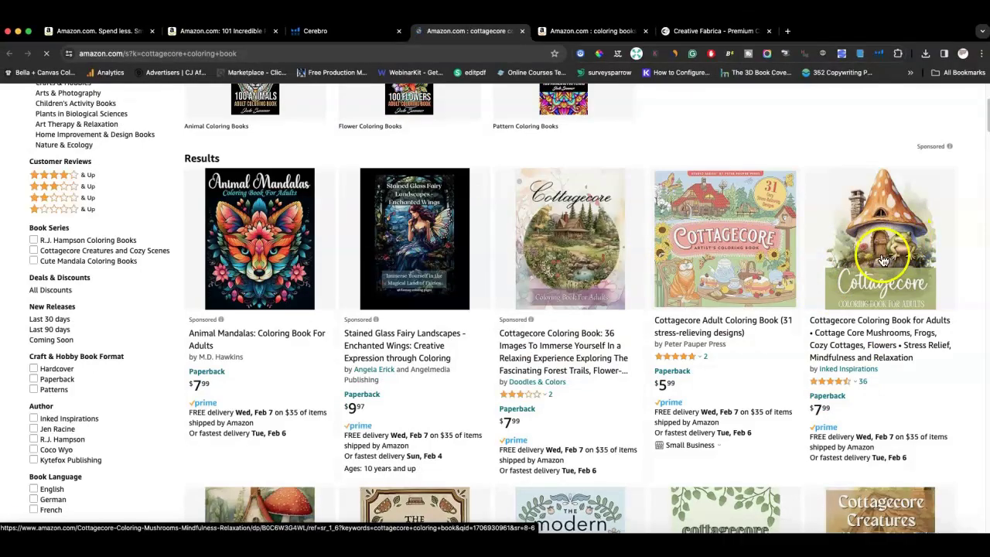
{"action": "scroll", "coordinate": [902, 247], "scroll_direction": "down", "scroll_amount": 1}
{"action": "scroll", "coordinate": [885, 256], "scroll_direction": "down", "scroll_amount": 2}
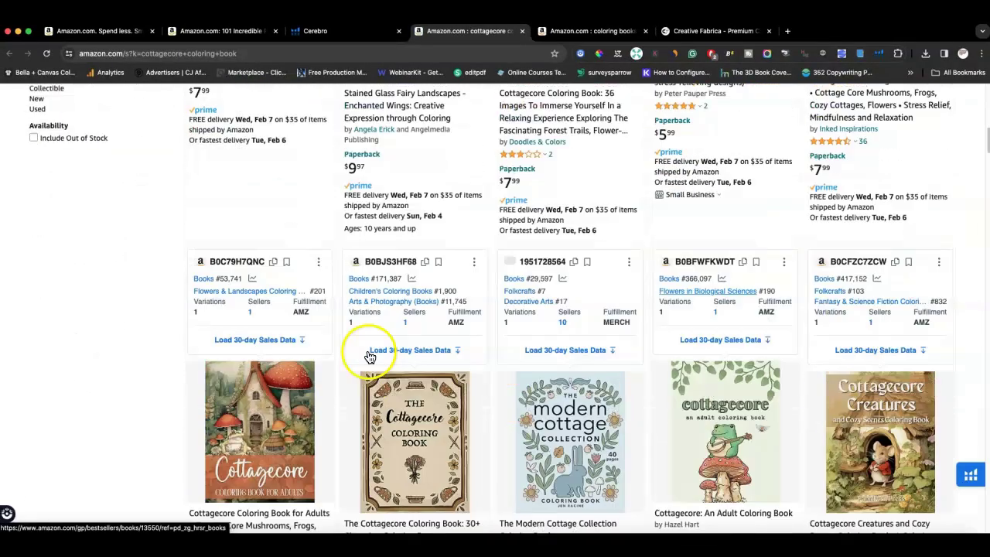
{"action": "scroll", "coordinate": [606, 369], "scroll_direction": "down", "scroll_amount": 1}
{"action": "scroll", "coordinate": [608, 366], "scroll_direction": "down", "scroll_amount": 5}
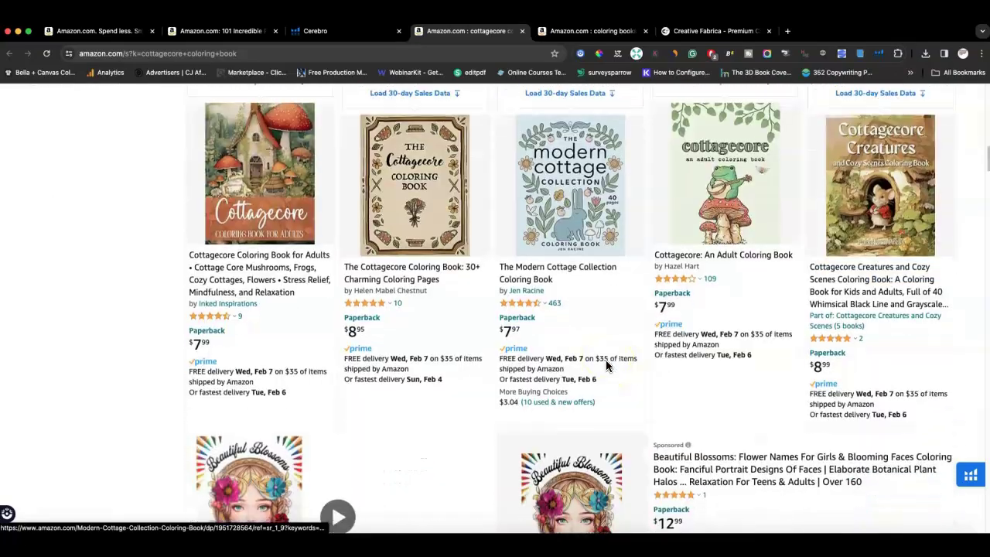
{"action": "scroll", "coordinate": [607, 366], "scroll_direction": "up", "scroll_amount": 11}
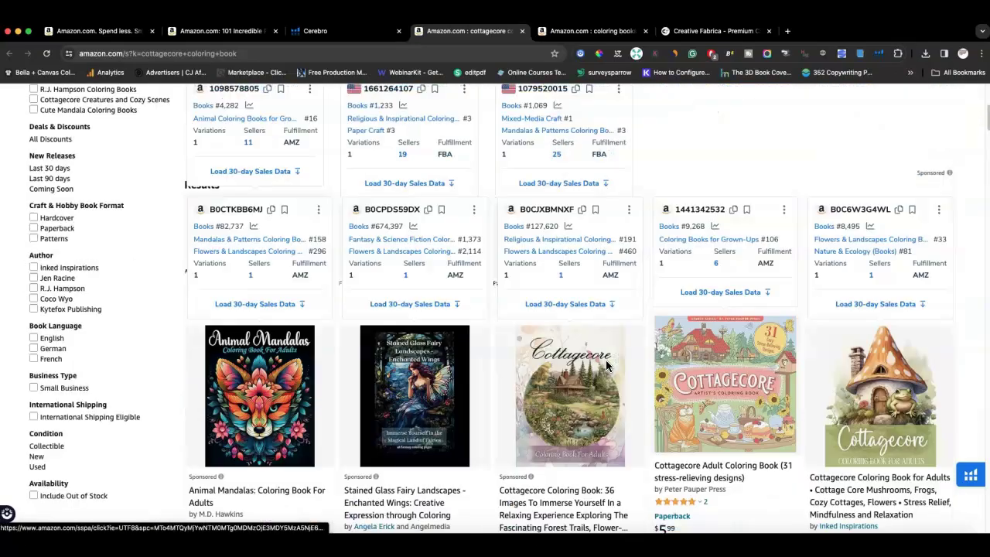
{"action": "scroll", "coordinate": [607, 366], "scroll_direction": "down", "scroll_amount": 2}
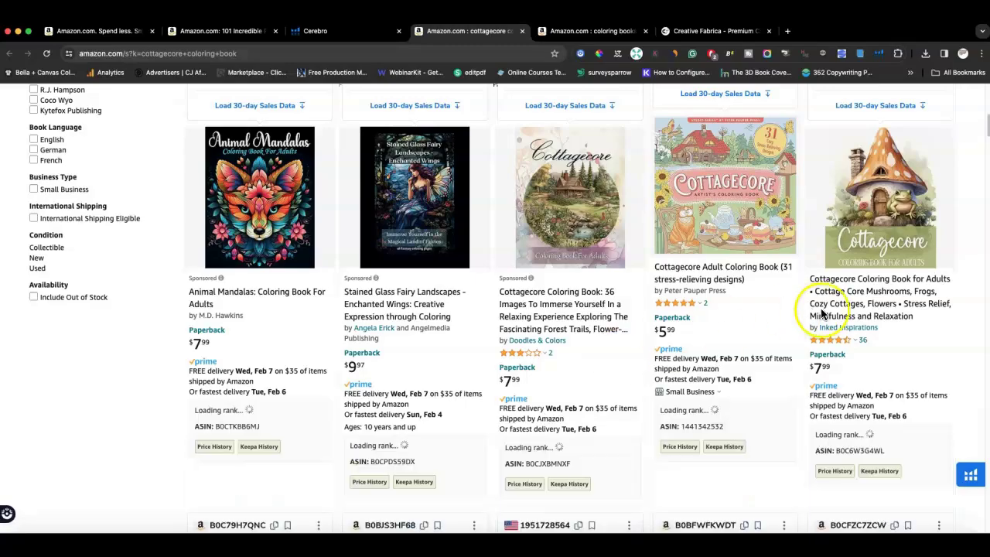
{"action": "scroll", "coordinate": [818, 289], "scroll_direction": "up", "scroll_amount": 2}
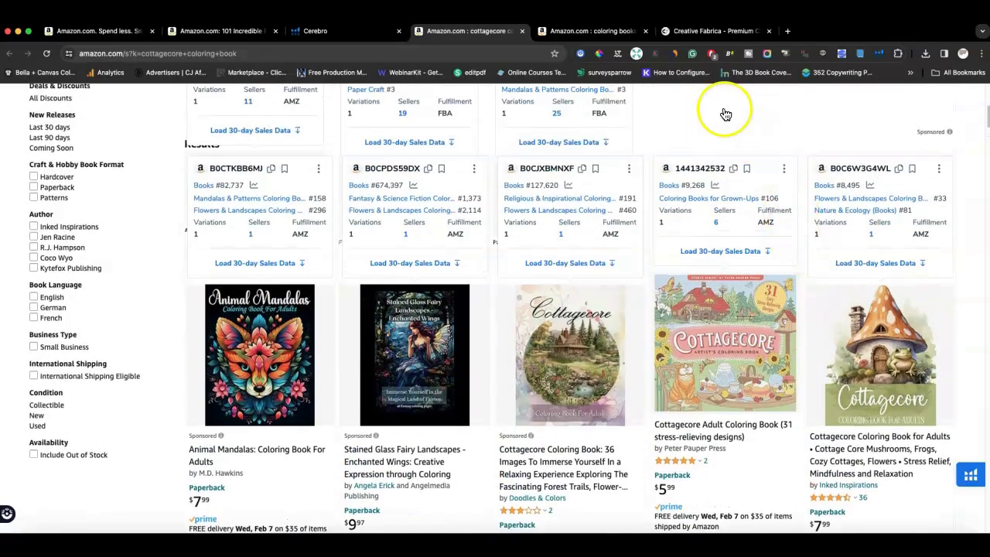
Switch to Creative Fabrica and search for "cottagecore coloring"
{"action": "left_click", "coordinate": [708, 35]}
{"action": "scroll", "coordinate": [570, 179], "scroll_direction": "down", "scroll_amount": 5}
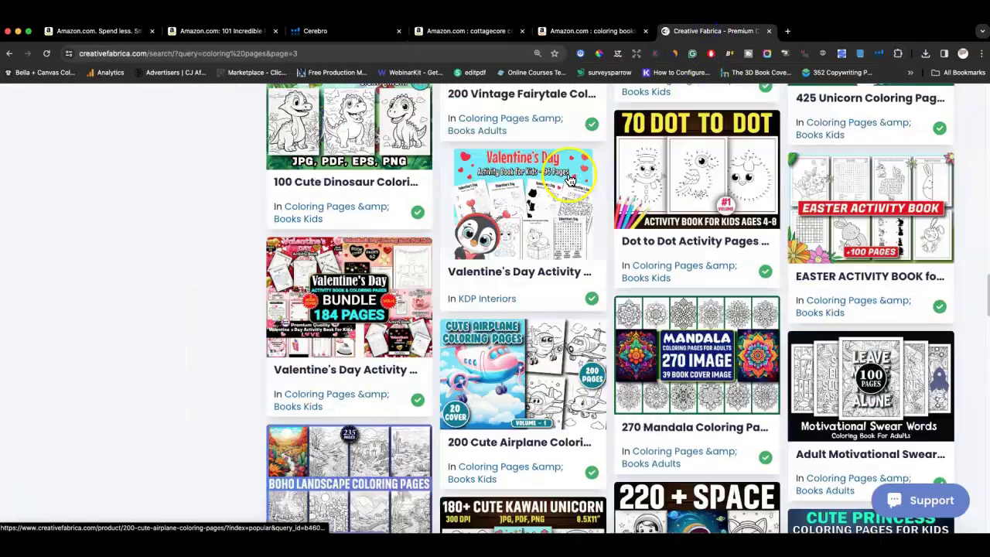
{"action": "scroll", "coordinate": [570, 180], "scroll_direction": "up", "scroll_amount": 10}
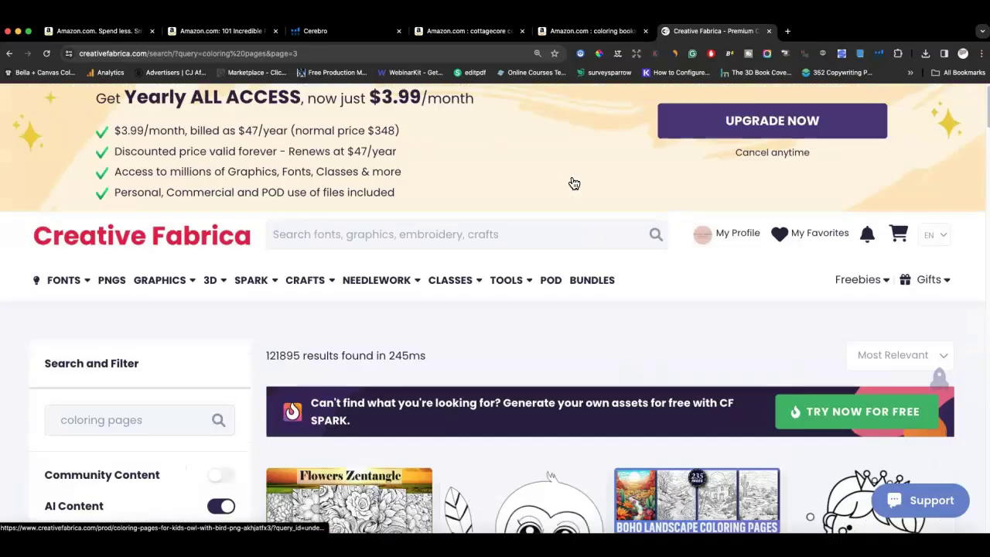
{"action": "left_click", "coordinate": [480, 240]}
{"action": "type", "text": "cottagecore"}
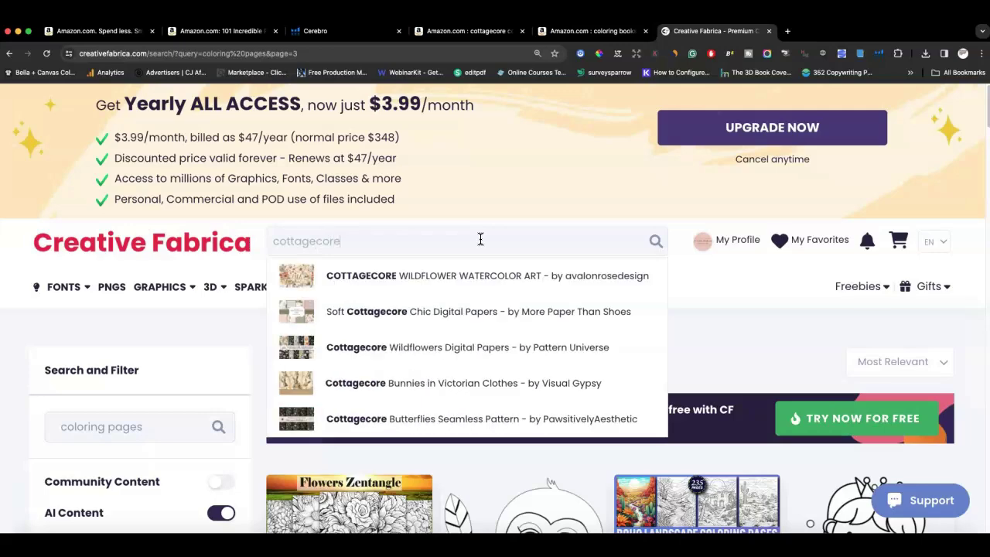
{"action": "type", "text": " coloring"}
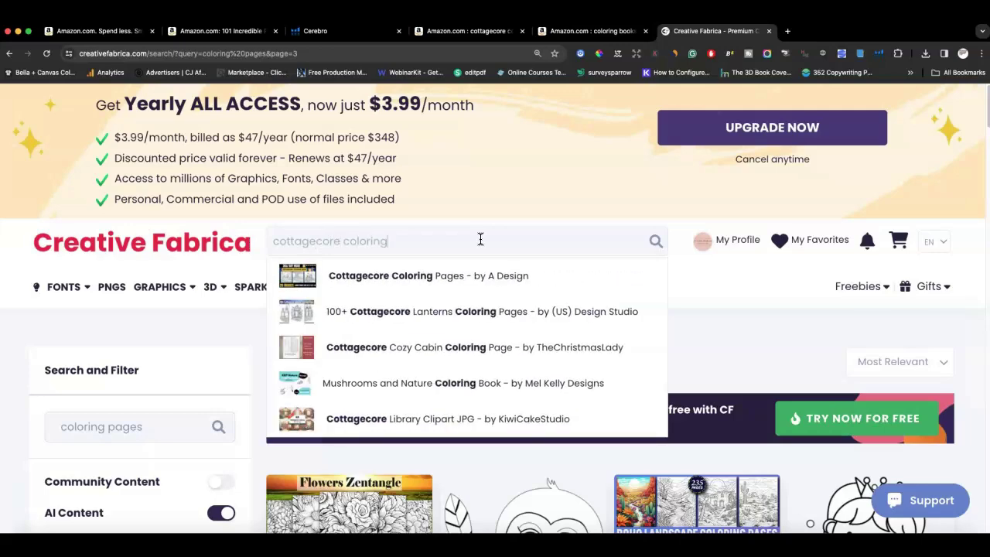
{"action": "key", "text": "Return"}
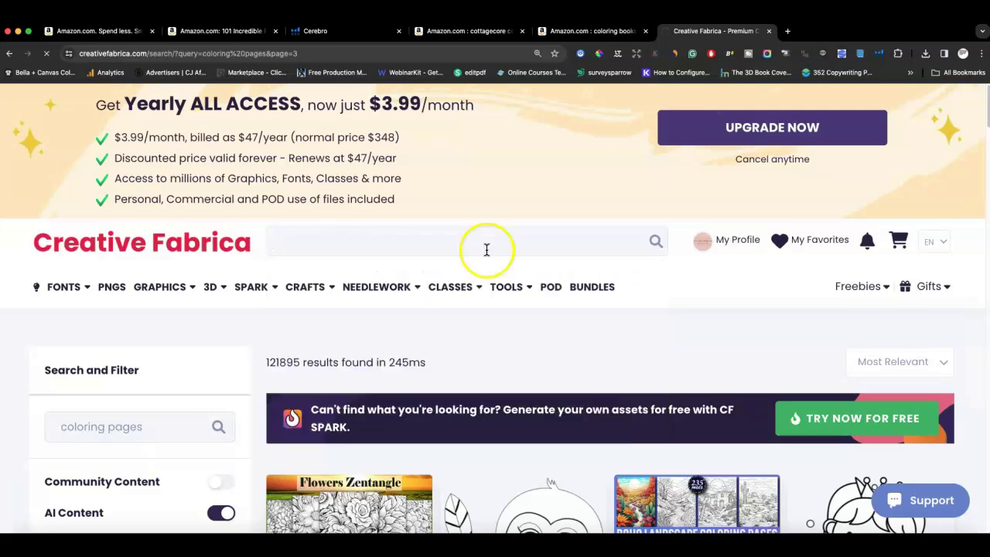
Examine all the cottagecore search results for designs suitable as coloring book pages
{"action": "scroll", "coordinate": [695, 314], "scroll_direction": "down", "scroll_amount": 3}
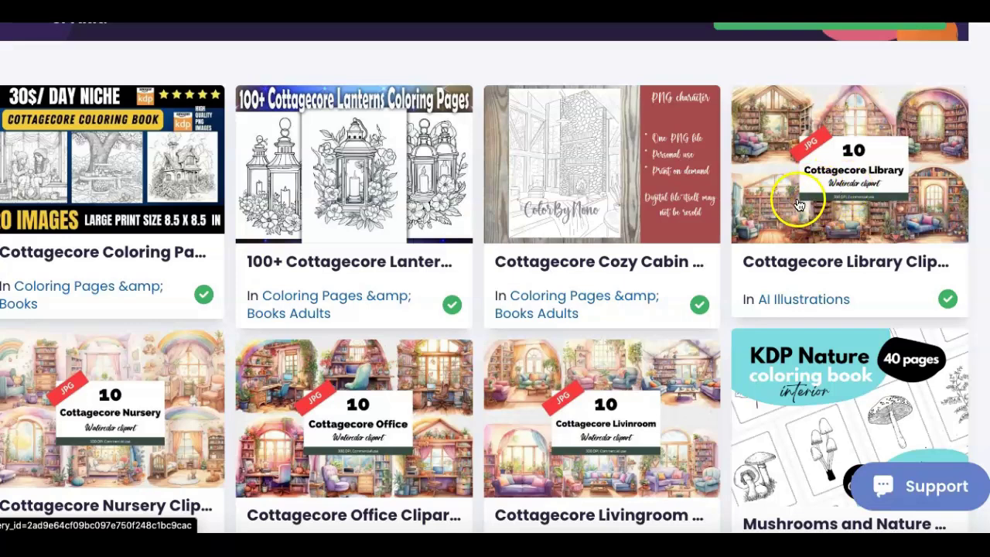
{"action": "scroll", "coordinate": [797, 209], "scroll_direction": "down", "scroll_amount": 5}
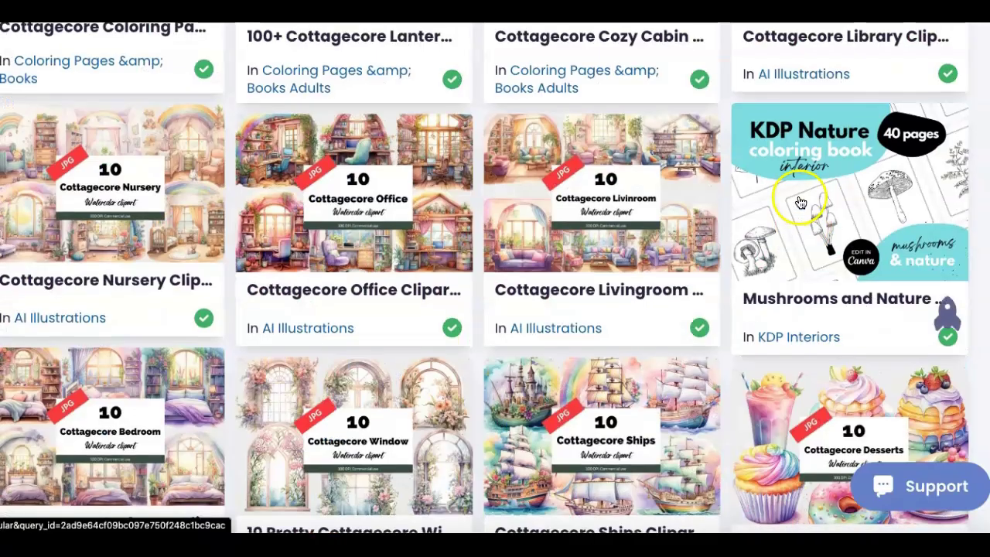
{"action": "scroll", "coordinate": [801, 203], "scroll_direction": "down", "scroll_amount": 5}
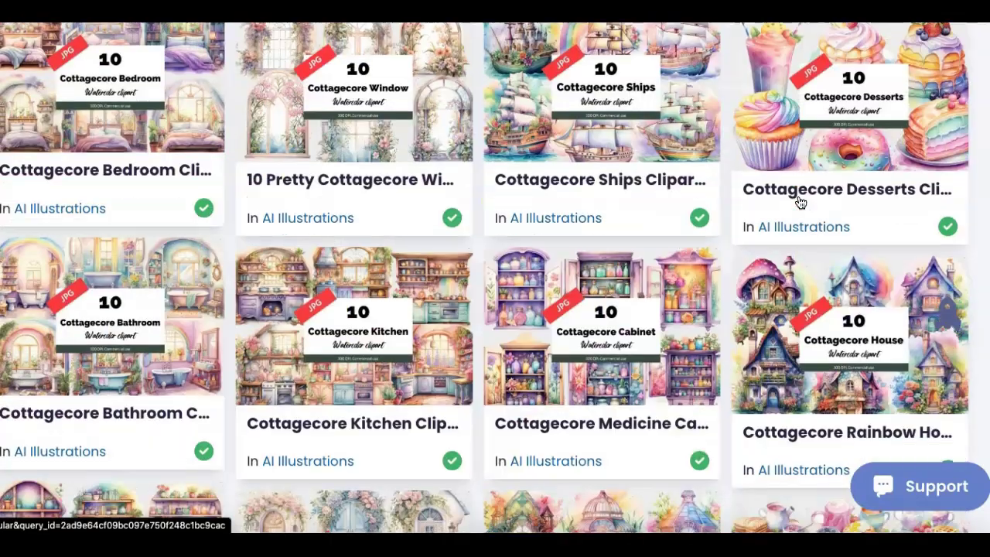
{"action": "scroll", "coordinate": [801, 202], "scroll_direction": "down", "scroll_amount": 6}
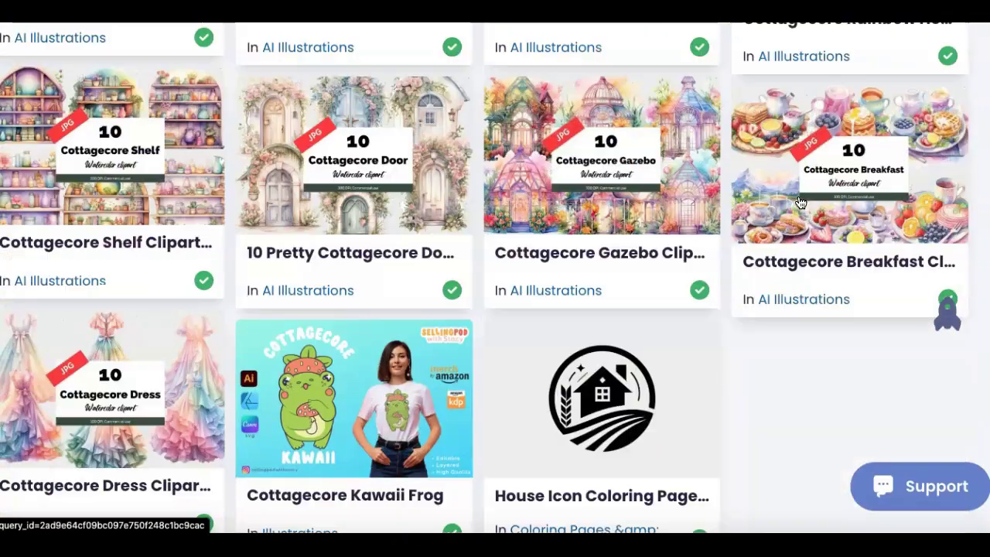
{"action": "scroll", "coordinate": [800, 203], "scroll_direction": "down", "scroll_amount": 2}
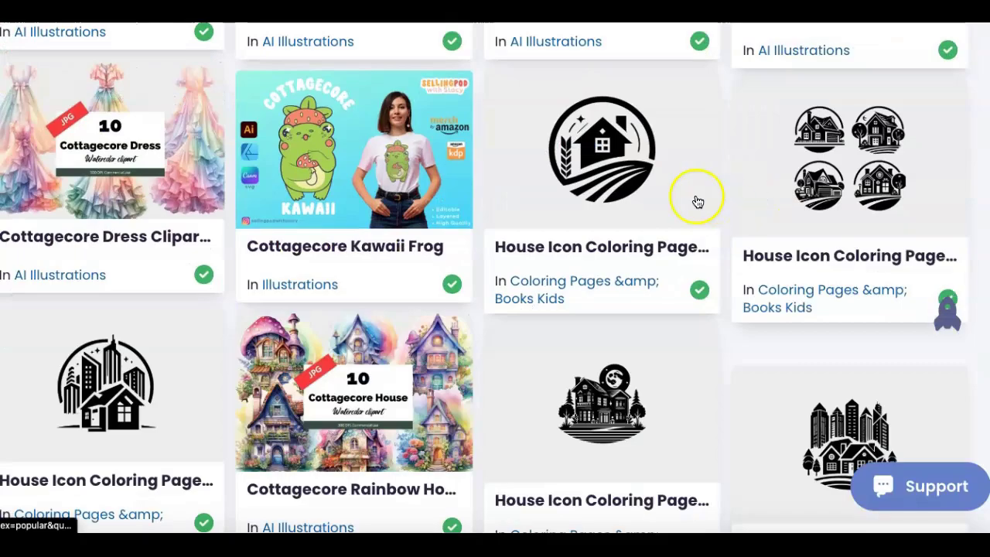
{"action": "scroll", "coordinate": [608, 192], "scroll_direction": "down", "scroll_amount": 3}
{"action": "scroll", "coordinate": [607, 193], "scroll_direction": "down", "scroll_amount": 3}
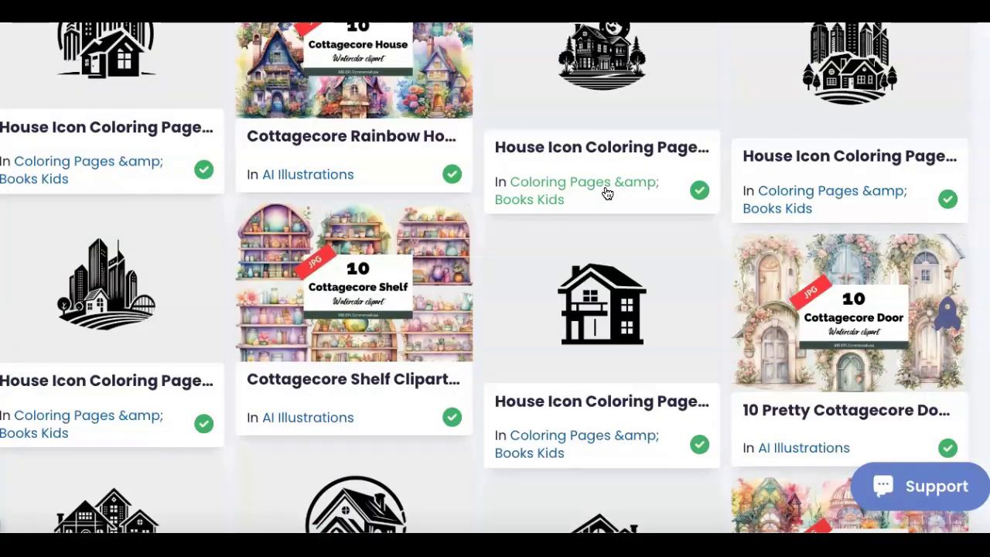
{"action": "scroll", "coordinate": [611, 193], "scroll_direction": "down", "scroll_amount": 2}
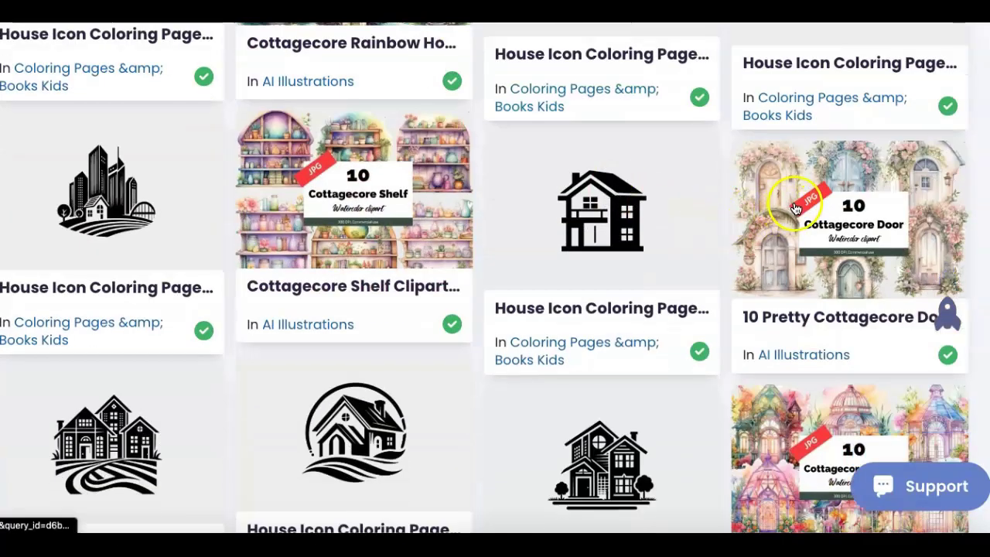
{"action": "scroll", "coordinate": [795, 209], "scroll_direction": "down", "scroll_amount": 2}
{"action": "scroll", "coordinate": [339, 212], "scroll_direction": "down", "scroll_amount": 3}
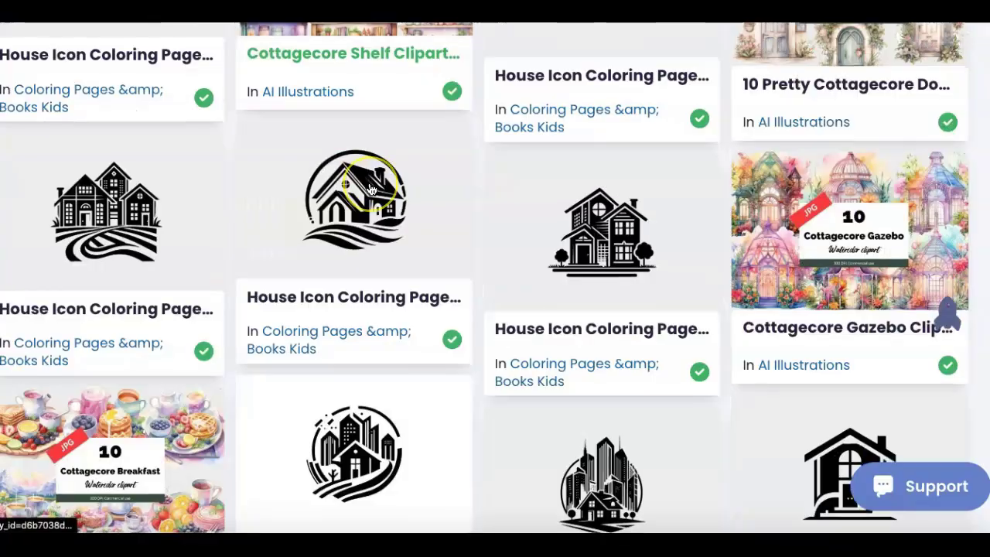
{"action": "scroll", "coordinate": [372, 188], "scroll_direction": "down", "scroll_amount": 2}
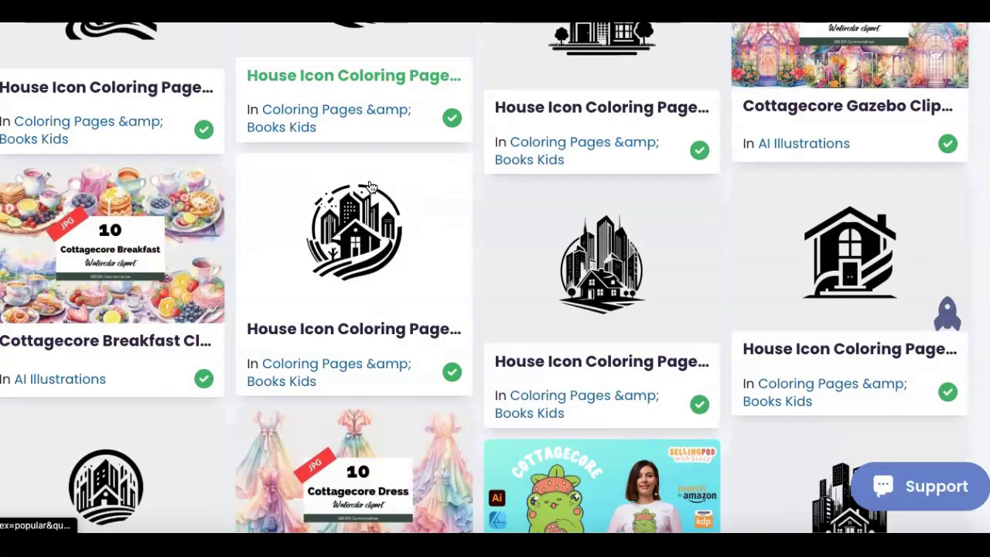
{"action": "scroll", "coordinate": [114, 289], "scroll_direction": "down", "scroll_amount": 7}
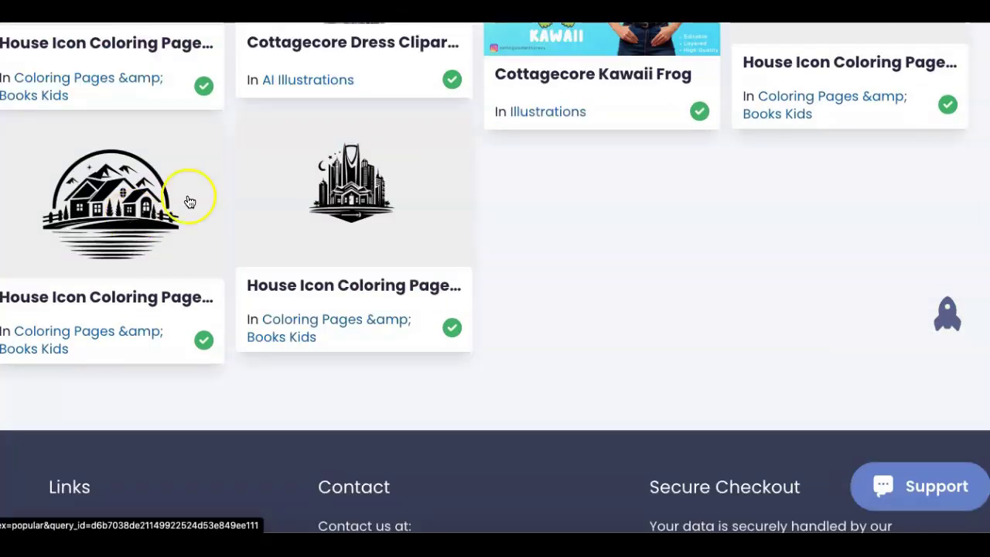
Search Creative Fabrica for "mushroom coloring" and browse the mushroom coloring page sets among the results
{"action": "scroll", "coordinate": [365, 259], "scroll_direction": "up", "scroll_amount": 15}
{"action": "scroll", "coordinate": [438, 288], "scroll_direction": "up", "scroll_amount": 1}
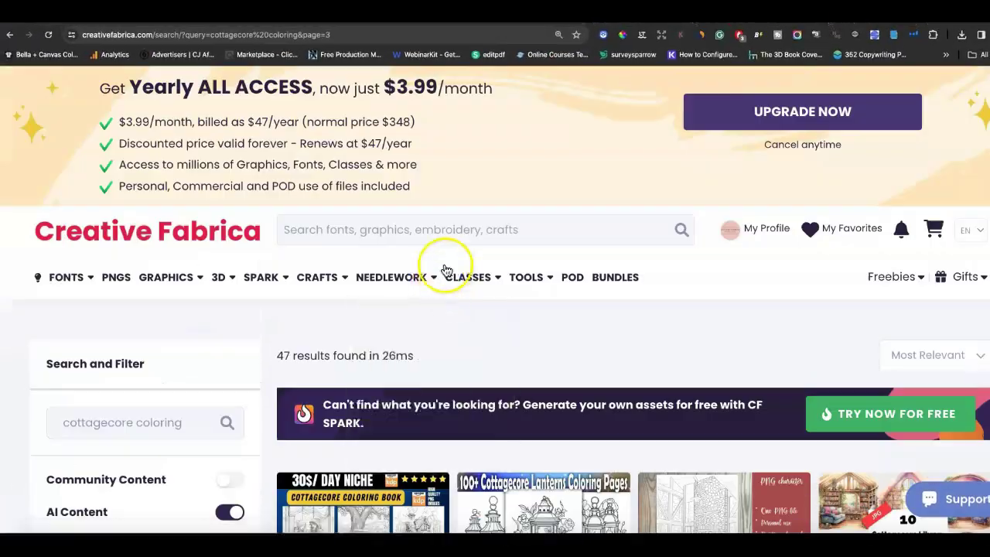
{"action": "left_click", "coordinate": [443, 229]}
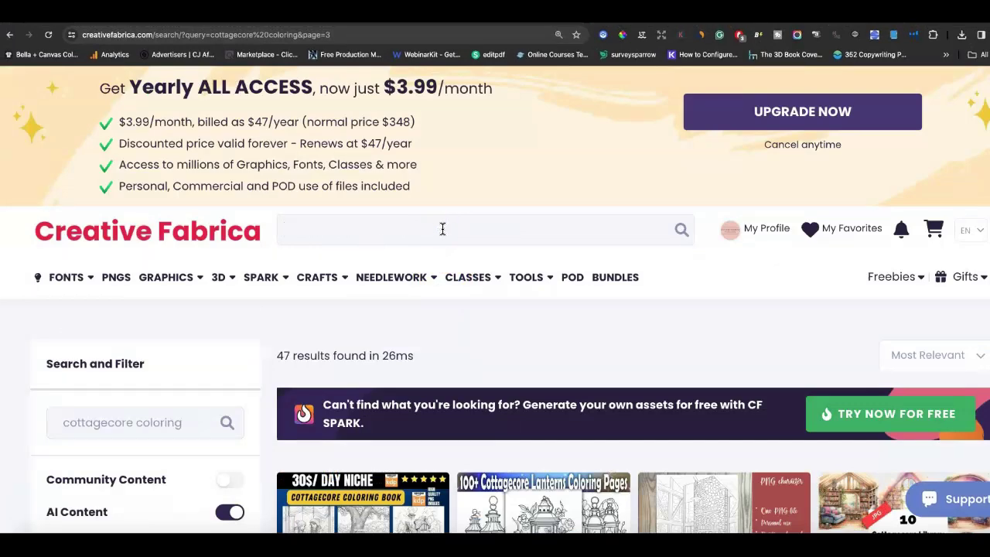
{"action": "type", "text": "mshroo"}
{"action": "type", "text": "ushroom col"}
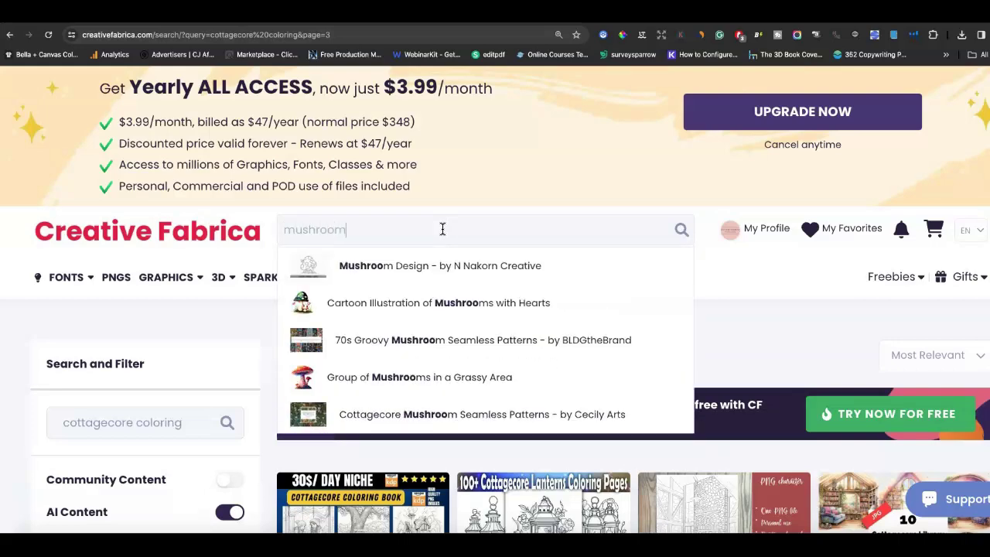
{"action": "type", "text": "ori"}
{"action": "key", "text": "Return"}
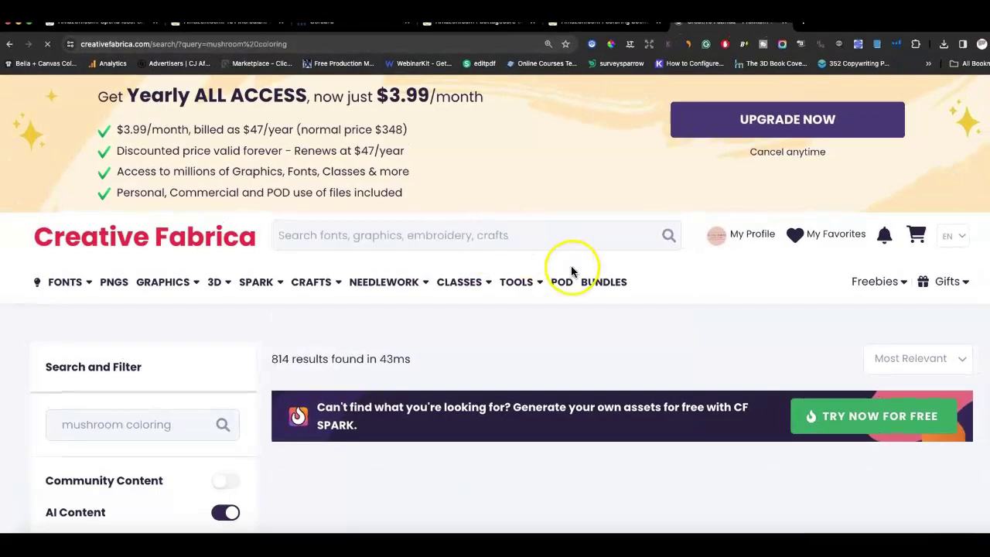
{"action": "scroll", "coordinate": [603, 279], "scroll_direction": "down", "scroll_amount": 1}
{"action": "scroll", "coordinate": [619, 279], "scroll_direction": "down", "scroll_amount": 5}
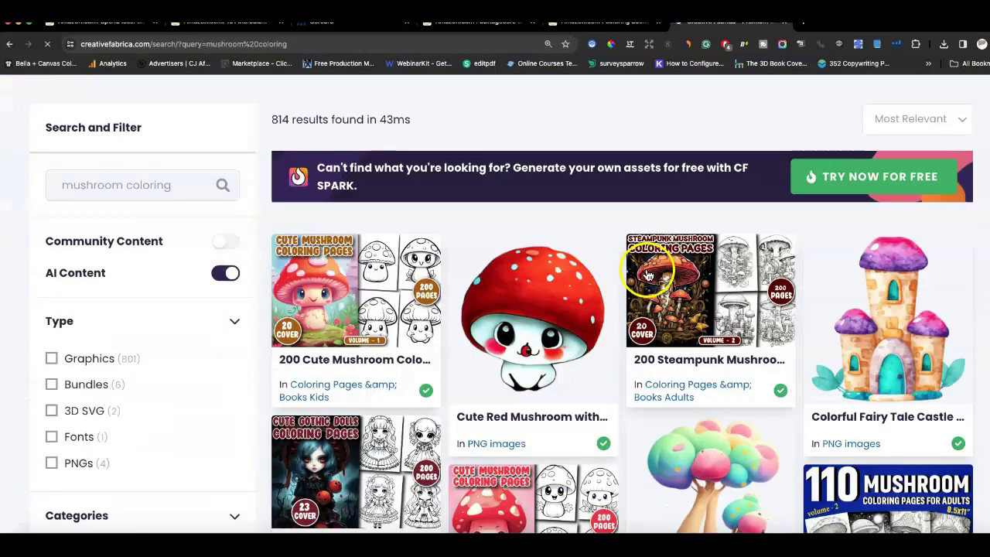
{"action": "scroll", "coordinate": [636, 267], "scroll_direction": "down", "scroll_amount": 2}
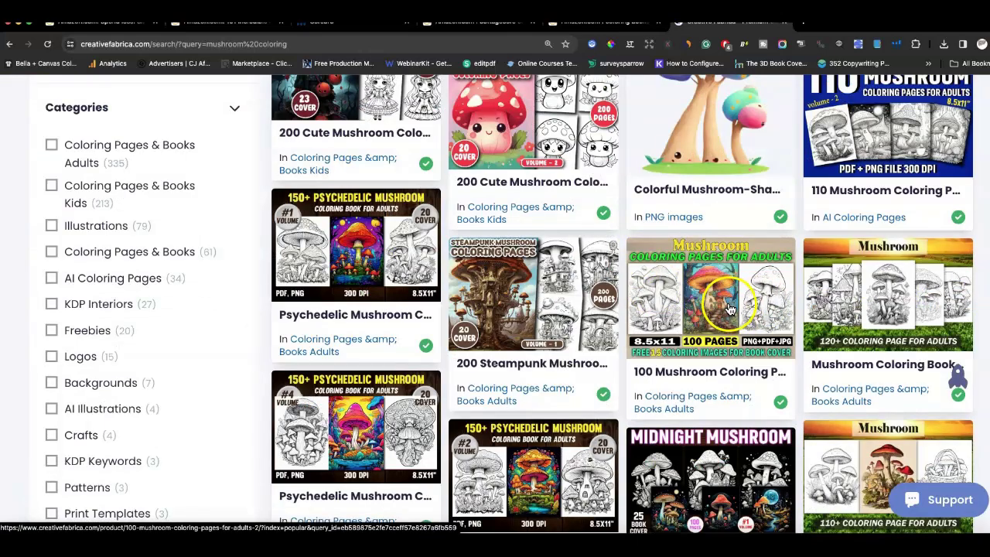
Look through the remaining mushroom coloring results on Creative Fabrica for more coloring page sets
{"action": "scroll", "coordinate": [729, 308], "scroll_direction": "down", "scroll_amount": 3}
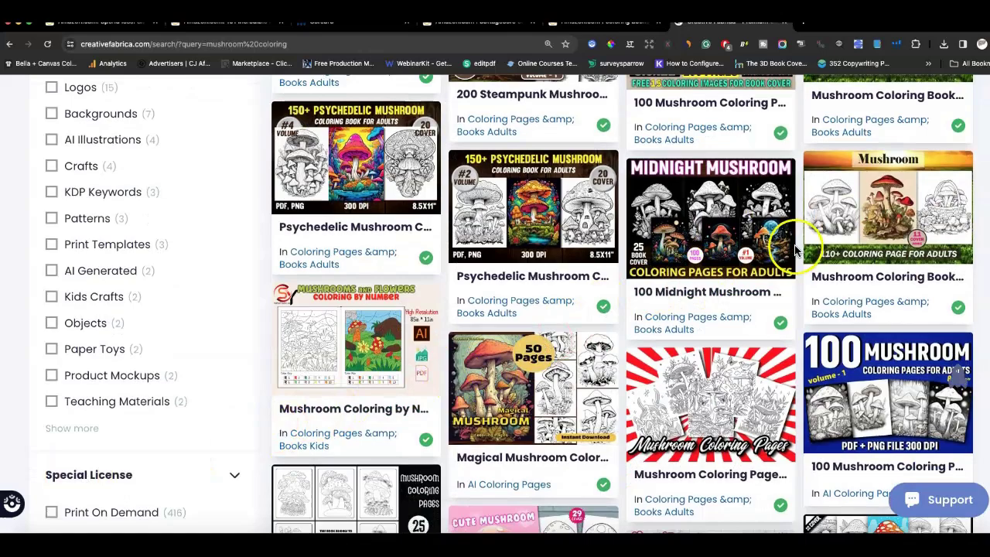
{"action": "scroll", "coordinate": [801, 247], "scroll_direction": "down", "scroll_amount": 5}
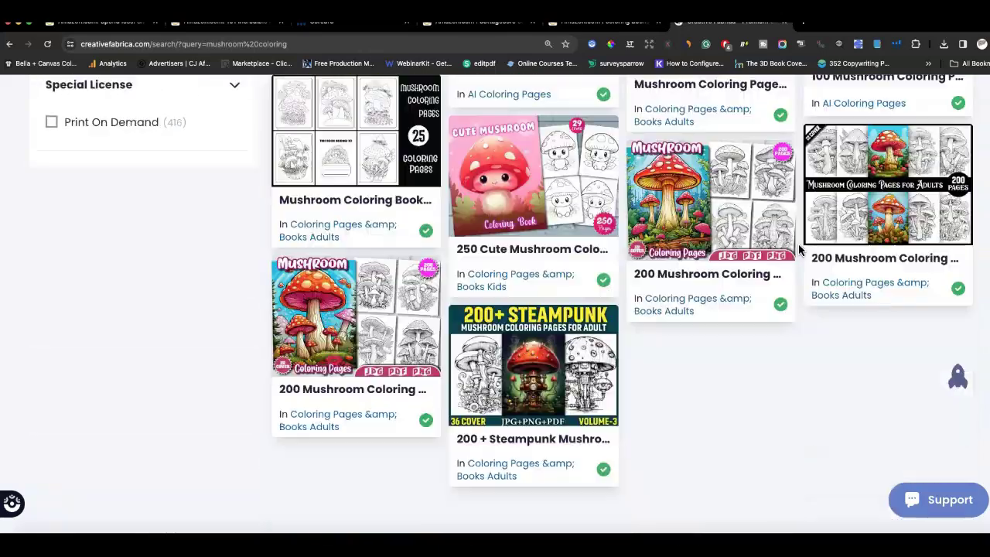
{"action": "scroll", "coordinate": [801, 248], "scroll_direction": "down", "scroll_amount": 2}
{"action": "scroll", "coordinate": [801, 248], "scroll_direction": "up", "scroll_amount": 5}
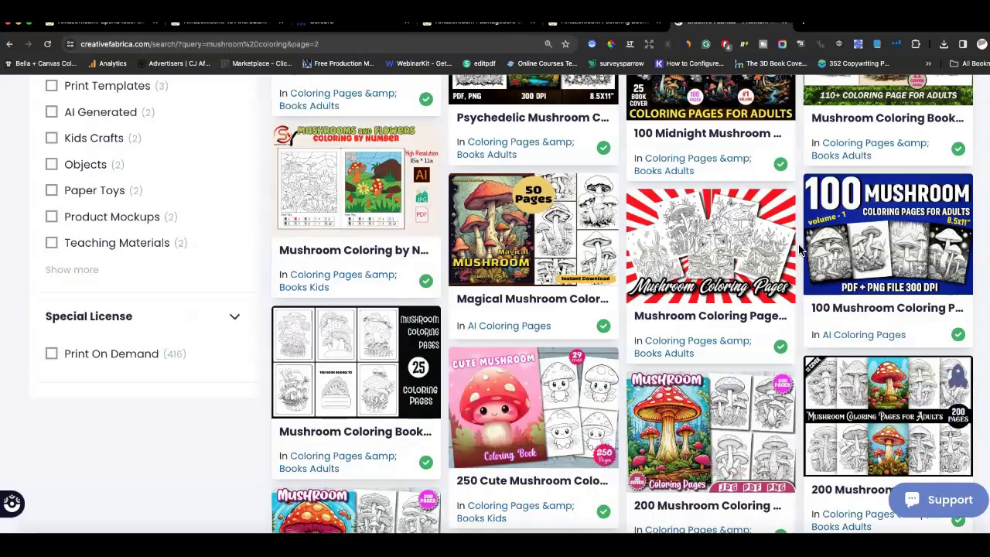
{"action": "scroll", "coordinate": [801, 247], "scroll_direction": "up", "scroll_amount": 8}
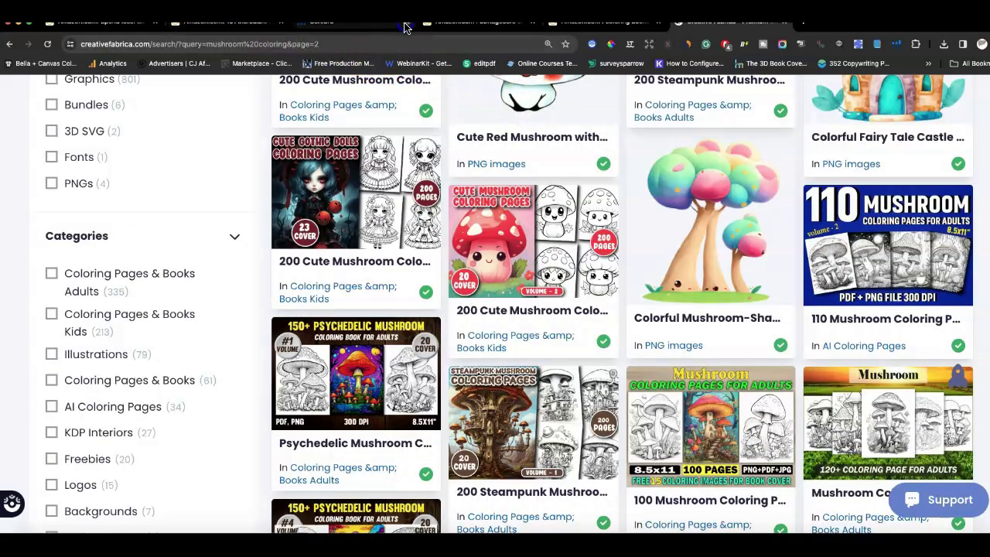
Switch to Amazon and search for "mushroom coloring book"
{"action": "left_click", "coordinate": [101, 22]}
{"action": "left_click_drag", "start_coordinate": [273, 90], "coordinate": [218, 93]}
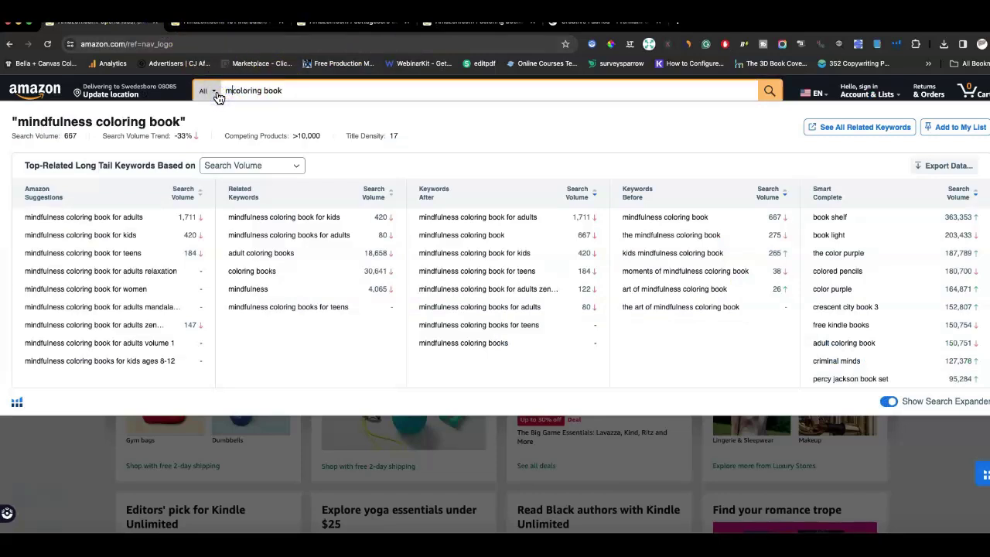
{"action": "type", "text": "mushroom"}
{"action": "key", "text": "Return"}
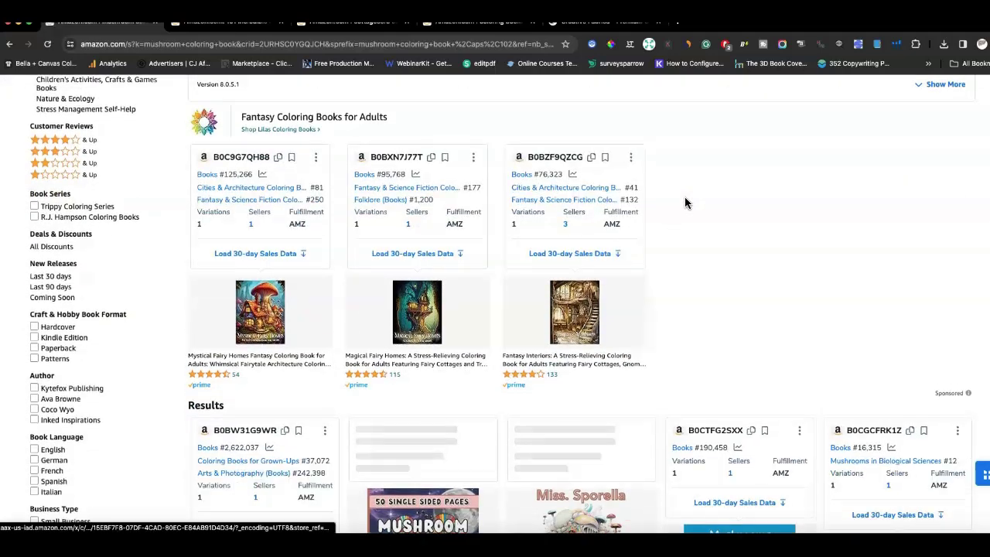
Run Xray product research on the mushroom coloring book results and sort the products by highest sales
{"action": "scroll", "coordinate": [685, 203], "scroll_direction": "down", "scroll_amount": 4}
{"action": "scroll", "coordinate": [684, 202], "scroll_direction": "down", "scroll_amount": 1}
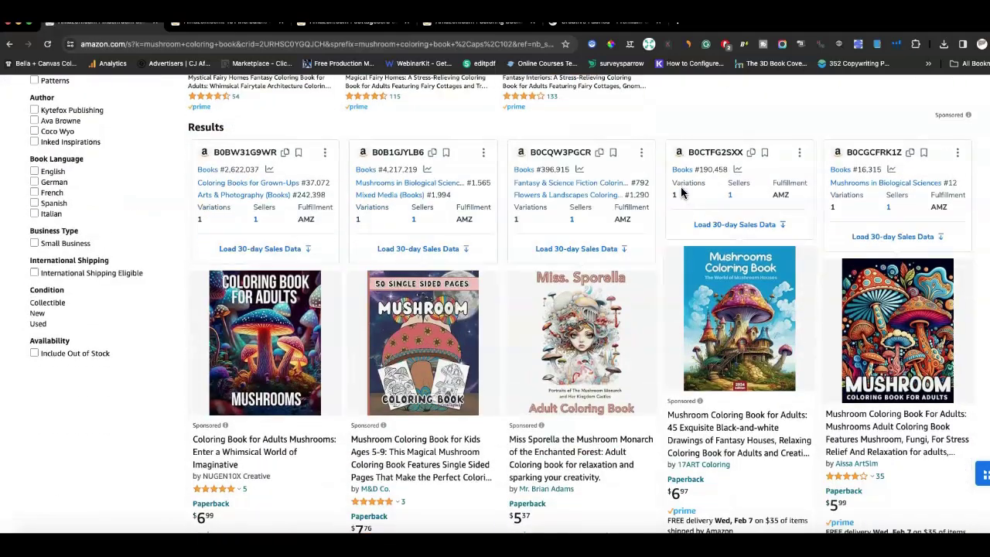
{"action": "scroll", "coordinate": [682, 193], "scroll_direction": "up", "scroll_amount": 6}
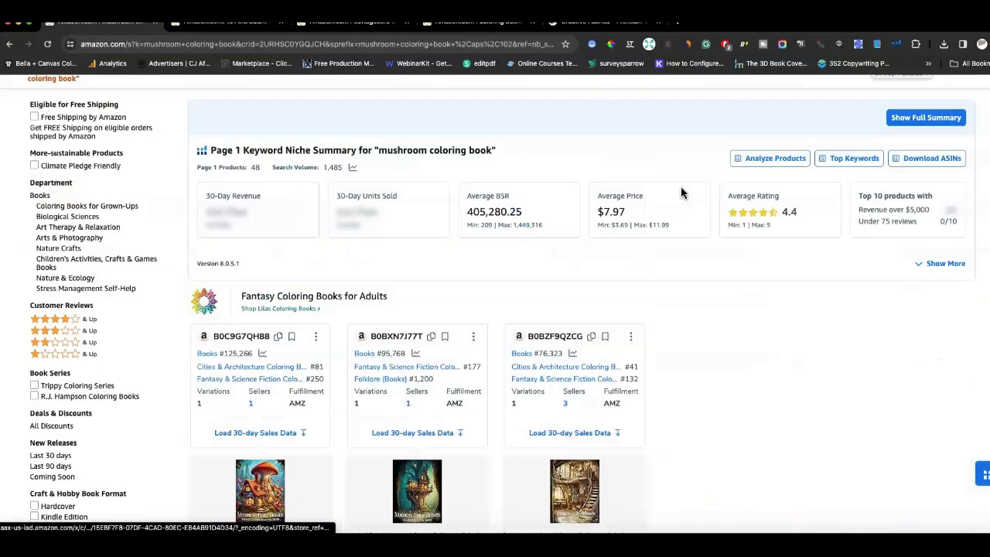
{"action": "scroll", "coordinate": [681, 193], "scroll_direction": "up", "scroll_amount": 1}
{"action": "scroll", "coordinate": [674, 199], "scroll_direction": "down", "scroll_amount": 4}
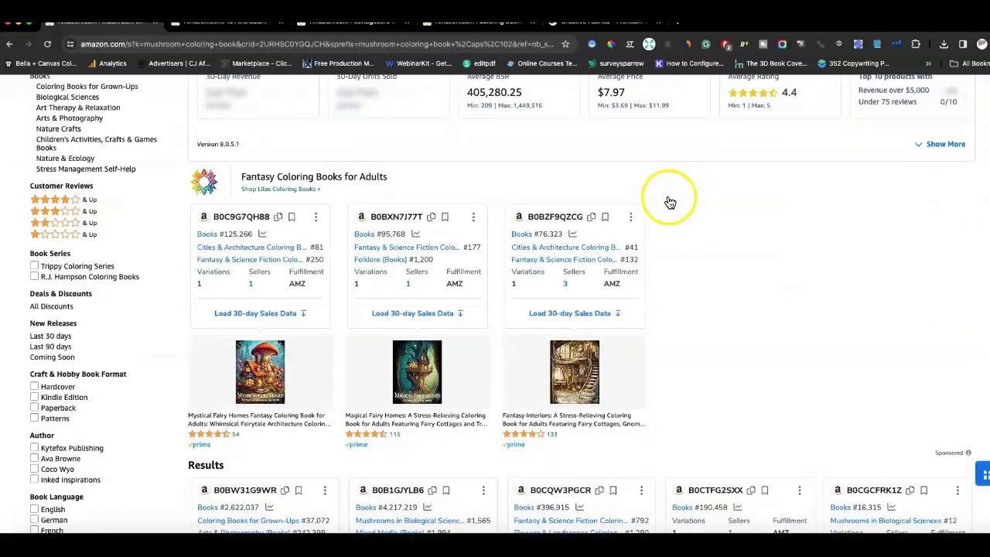
{"action": "scroll", "coordinate": [665, 200], "scroll_direction": "down", "scroll_amount": 4}
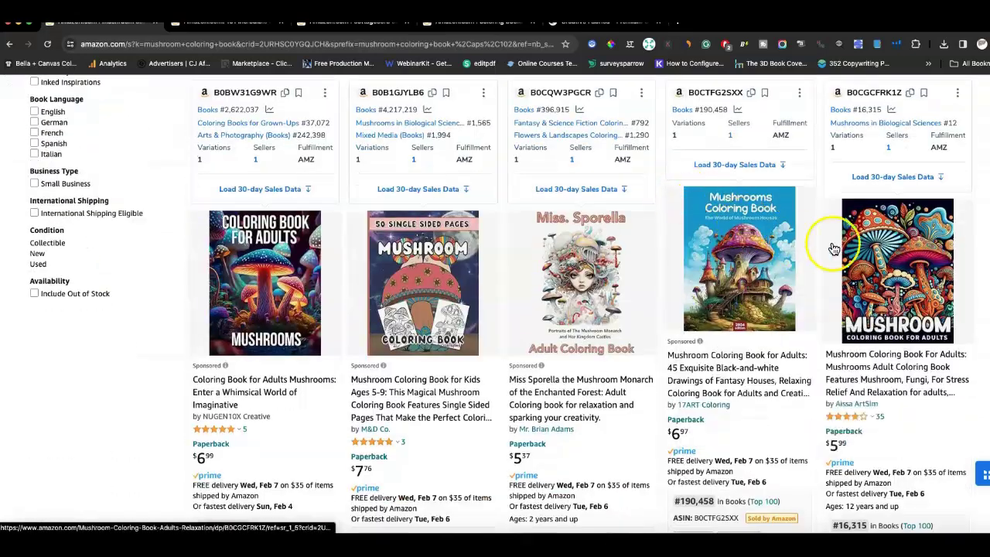
{"action": "left_click", "coordinate": [985, 474]}
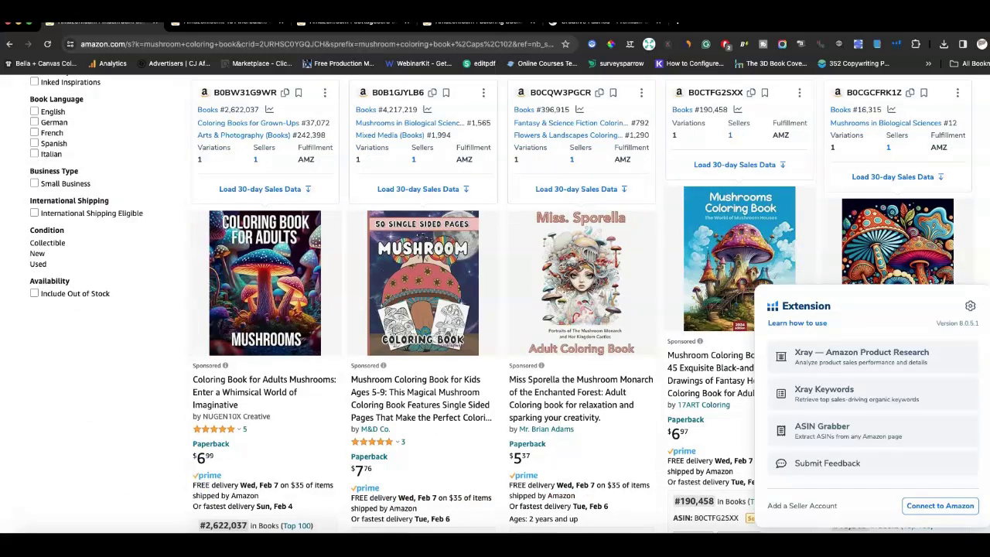
{"action": "left_click", "coordinate": [860, 354]}
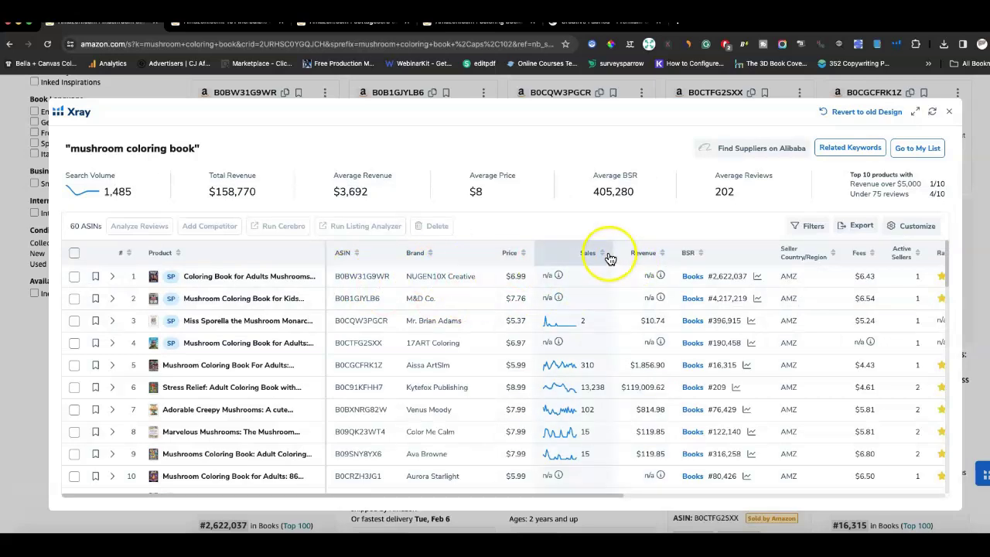
{"action": "left_click", "coordinate": [607, 254]}
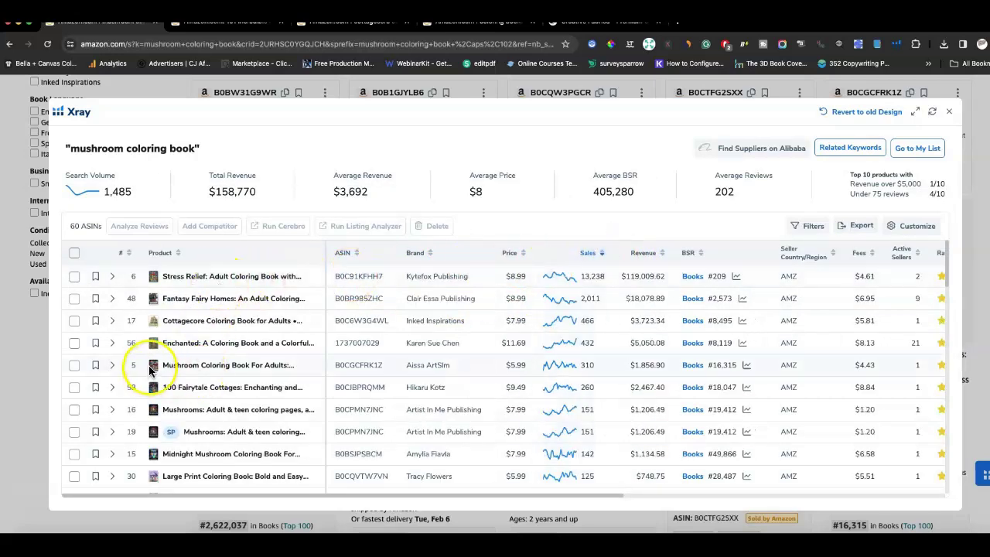
Run Cerebro on the Cottagecore, Mushroom, 100 Fairytale Cottages, Mushrooms: Adult & teen (non-sponsored) and Midnight Mushroom coloring books
{"action": "mouse_move", "coordinate": [150, 368]}
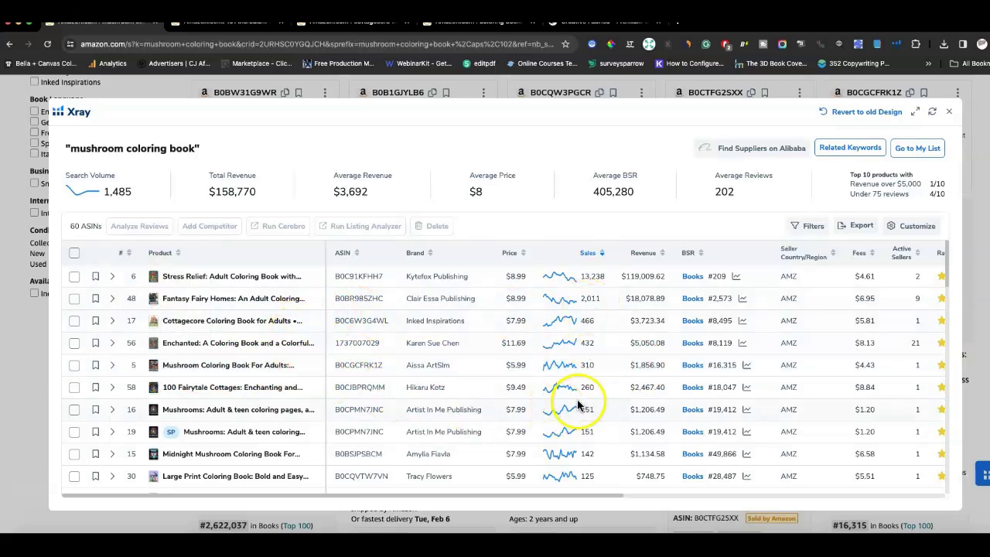
{"action": "scroll", "coordinate": [246, 375], "scroll_direction": "down", "scroll_amount": 1}
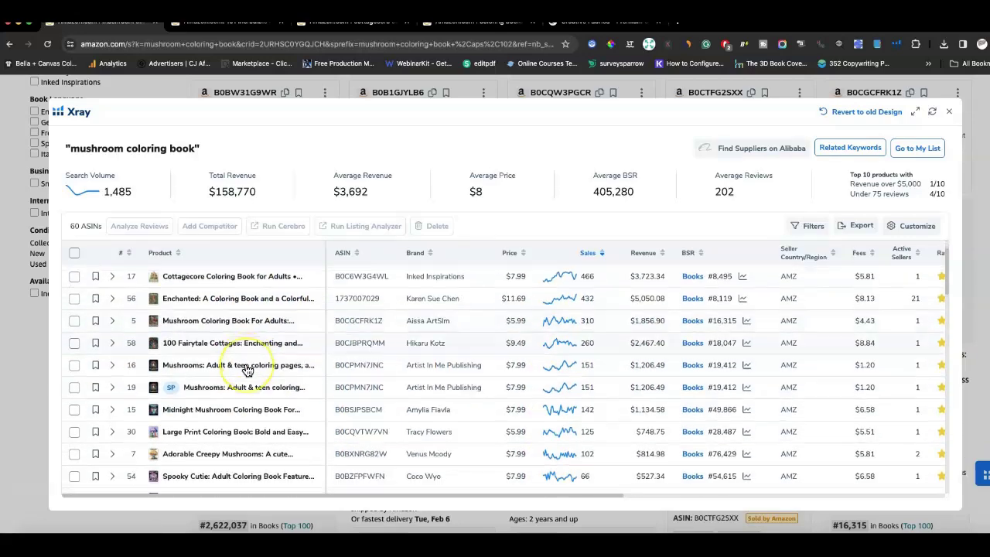
{"action": "scroll", "coordinate": [248, 370], "scroll_direction": "up", "scroll_amount": 1}
{"action": "scroll", "coordinate": [248, 370], "scroll_direction": "up", "scroll_amount": 1}
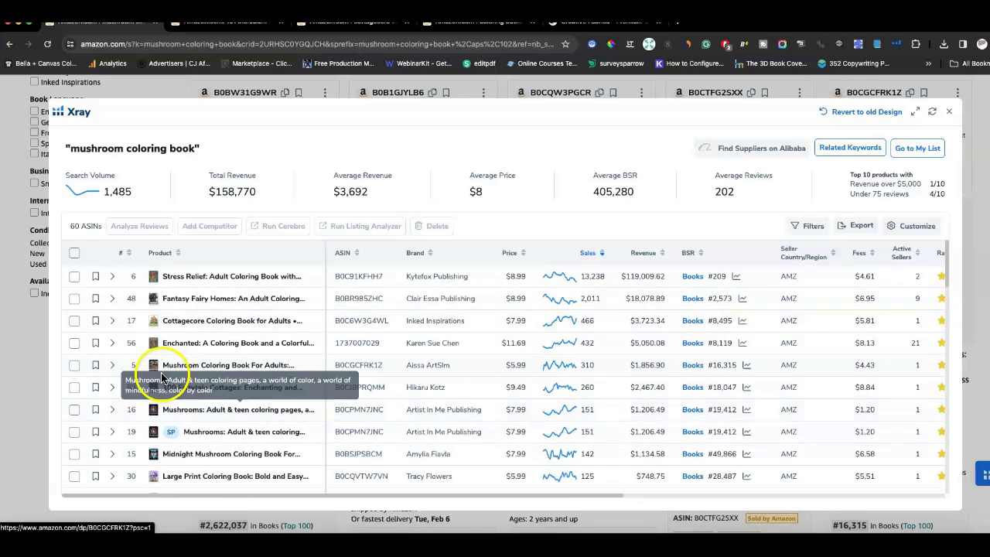
{"action": "left_click", "coordinate": [75, 367]}
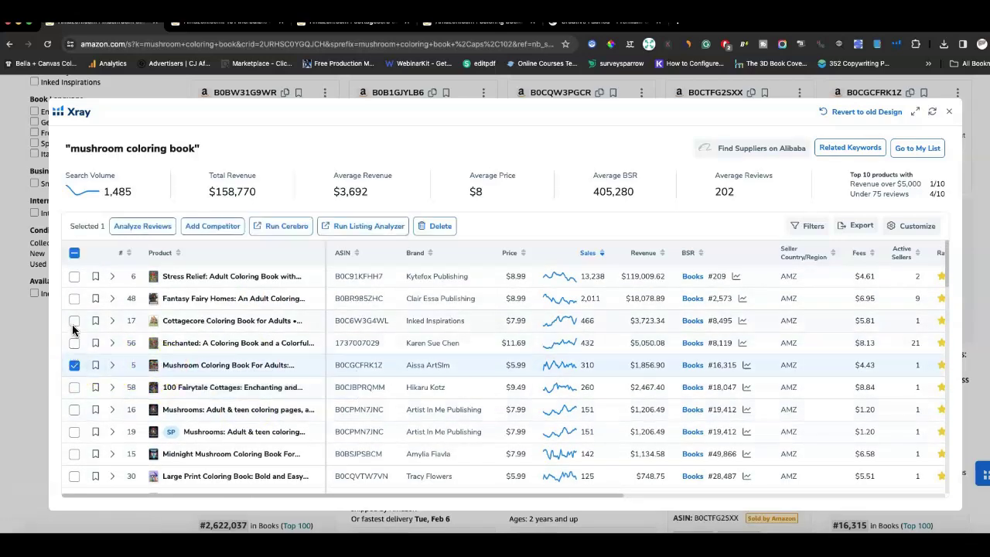
{"action": "left_click", "coordinate": [74, 322]}
{"action": "left_click", "coordinate": [74, 410]}
{"action": "left_click", "coordinate": [74, 387]}
{"action": "left_click", "coordinate": [74, 454]}
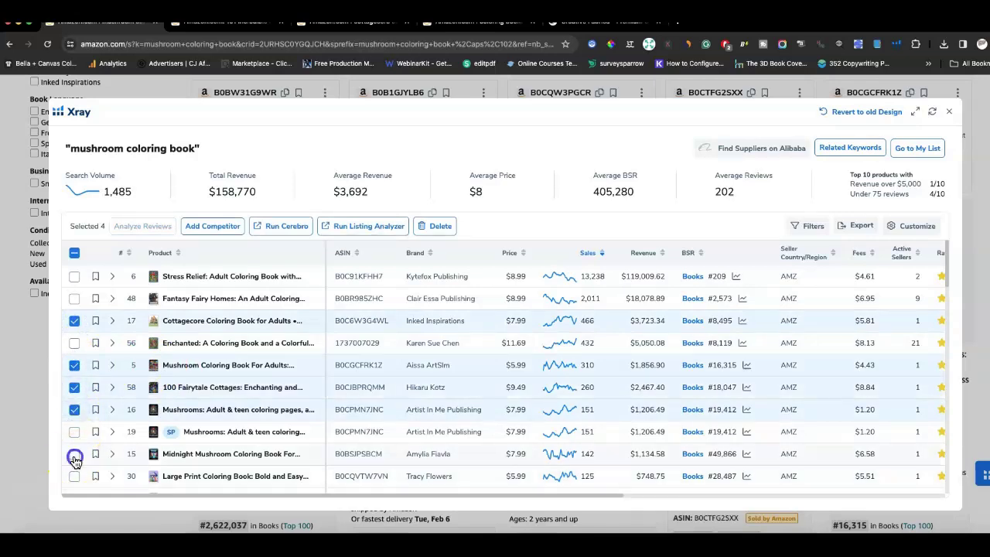
{"action": "left_click", "coordinate": [293, 227]}
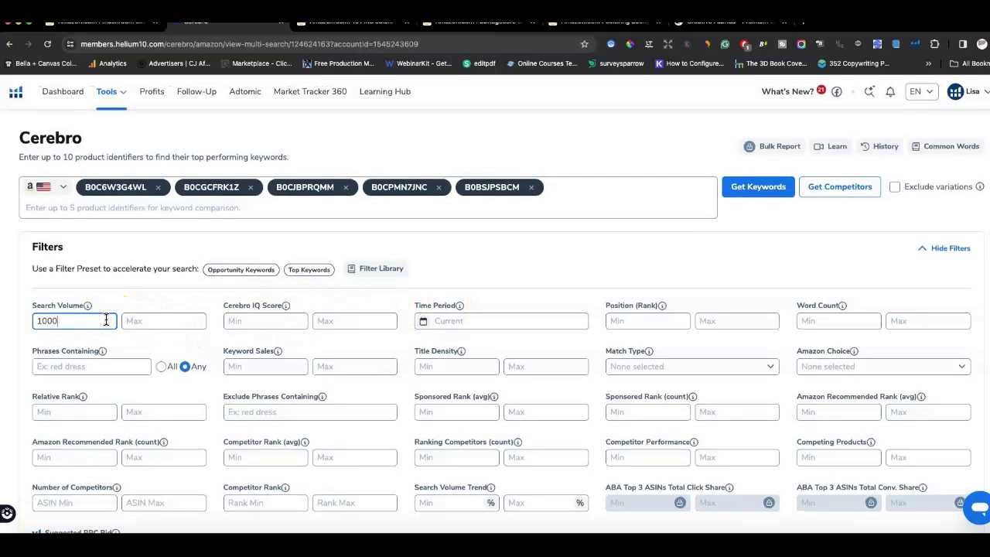
Filter the keywords to minimum search volume 1000, minimum keyword sales 100 and maximum competing products 2000
{"action": "left_click", "coordinate": [281, 366]}
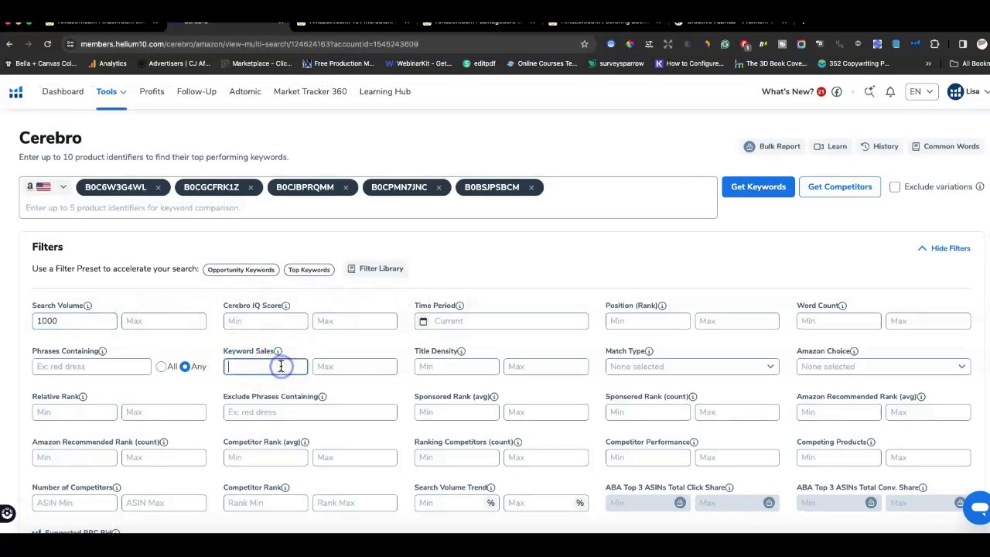
{"action": "left_click", "coordinate": [906, 455]}
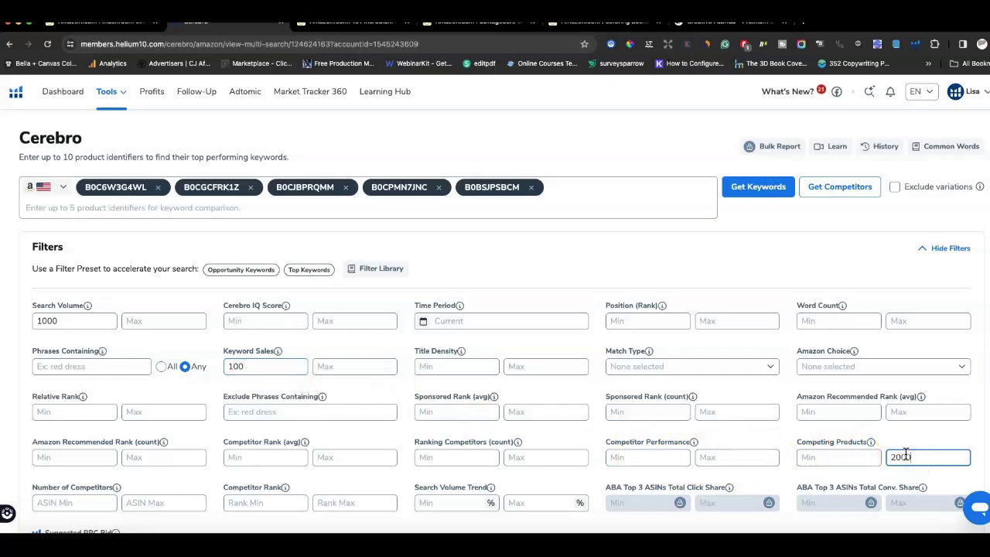
{"action": "type", "text": "2000"}
{"action": "scroll", "coordinate": [886, 443], "scroll_direction": "down", "scroll_amount": 3}
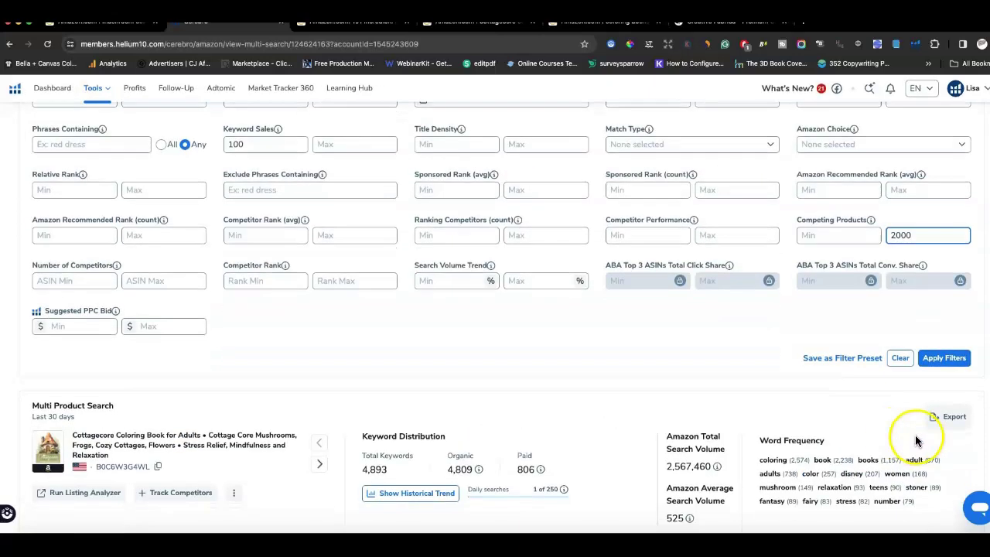
{"action": "left_click", "coordinate": [944, 356]}
{"action": "scroll", "coordinate": [505, 352], "scroll_direction": "down", "scroll_amount": 2}
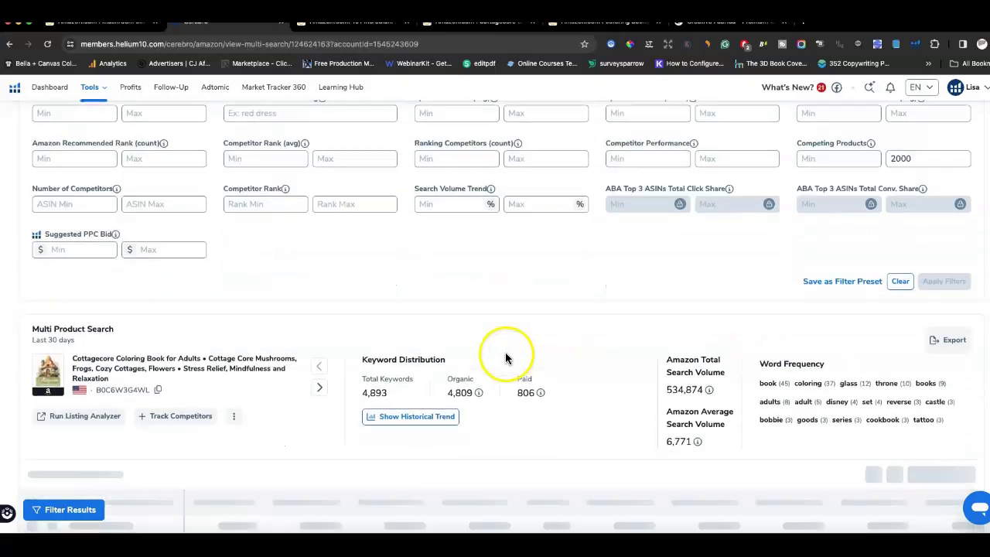
Examine the filtered keyword phrases along with their sales, search volume, competing products and title density
{"action": "scroll", "coordinate": [476, 346], "scroll_direction": "down", "scroll_amount": 2}
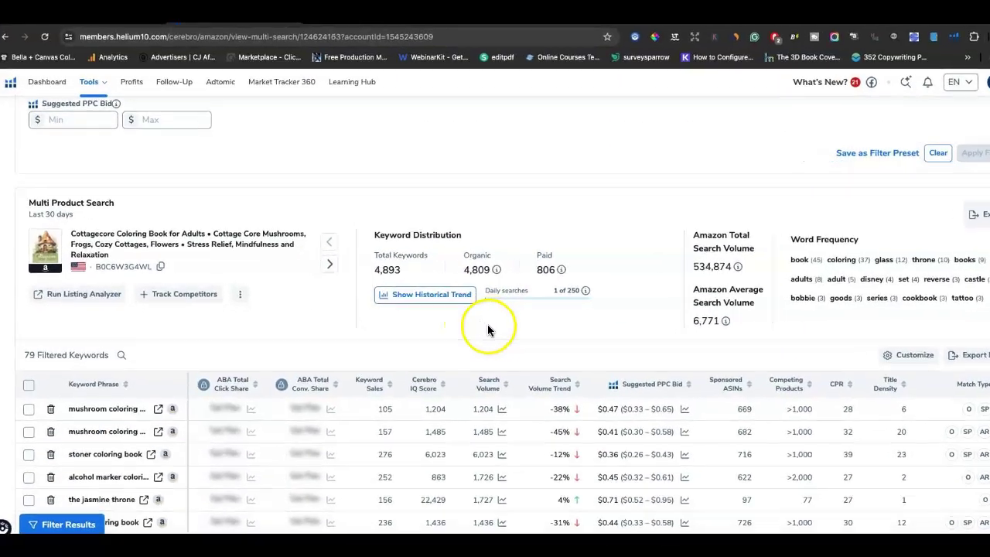
{"action": "scroll", "coordinate": [488, 330], "scroll_direction": "down", "scroll_amount": 2}
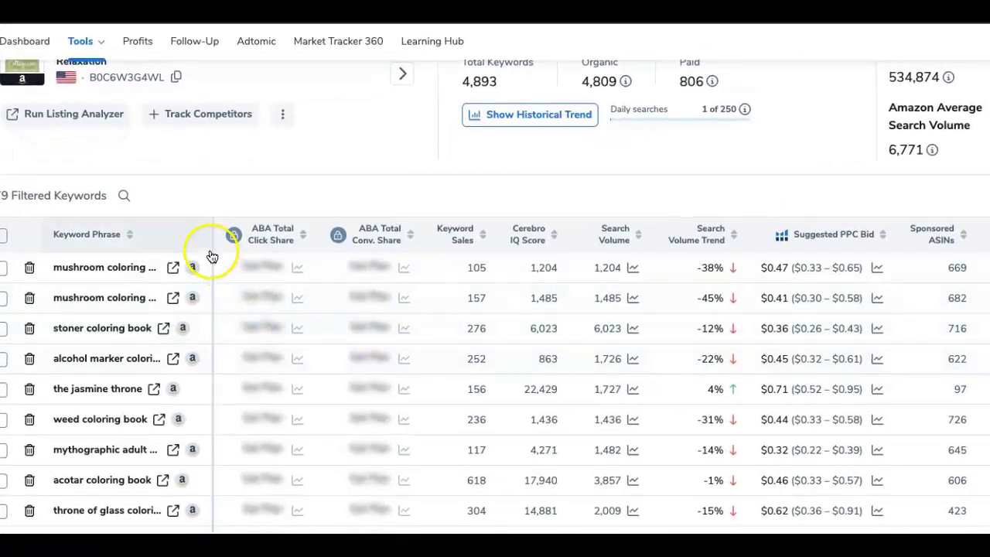
{"action": "scroll", "coordinate": [627, 420], "scroll_direction": "down", "scroll_amount": 5}
{"action": "scroll", "coordinate": [659, 440], "scroll_direction": "down", "scroll_amount": 10}
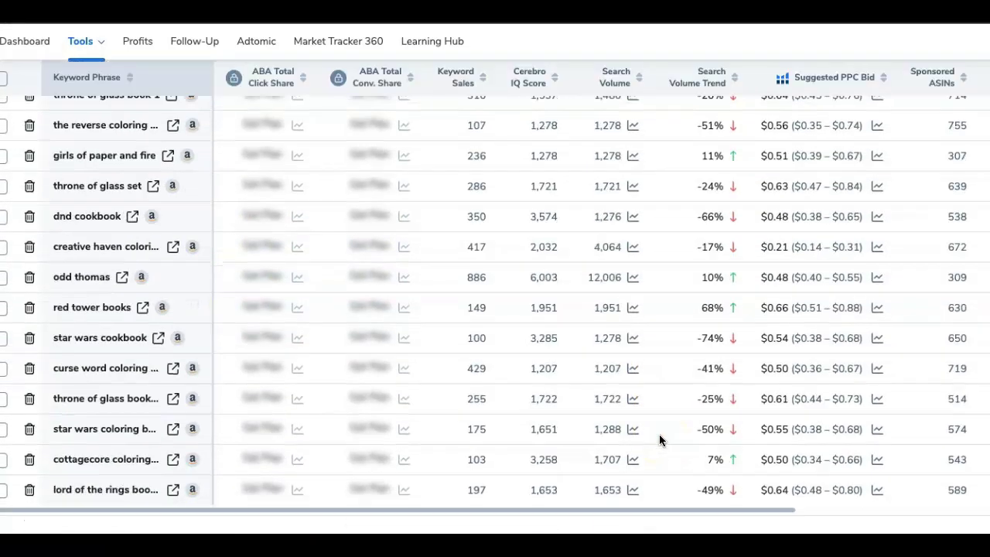
{"action": "left_click_drag", "start_coordinate": [682, 511], "coordinate": [800, 508]}
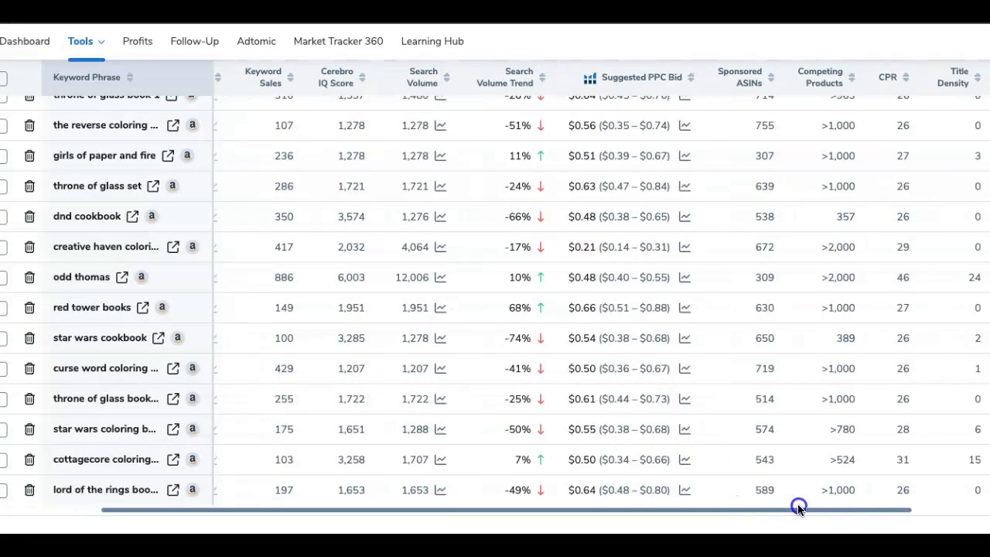
{"action": "scroll", "coordinate": [361, 296], "scroll_direction": "up", "scroll_amount": 2}
{"action": "scroll", "coordinate": [361, 297], "scroll_direction": "up", "scroll_amount": 4}
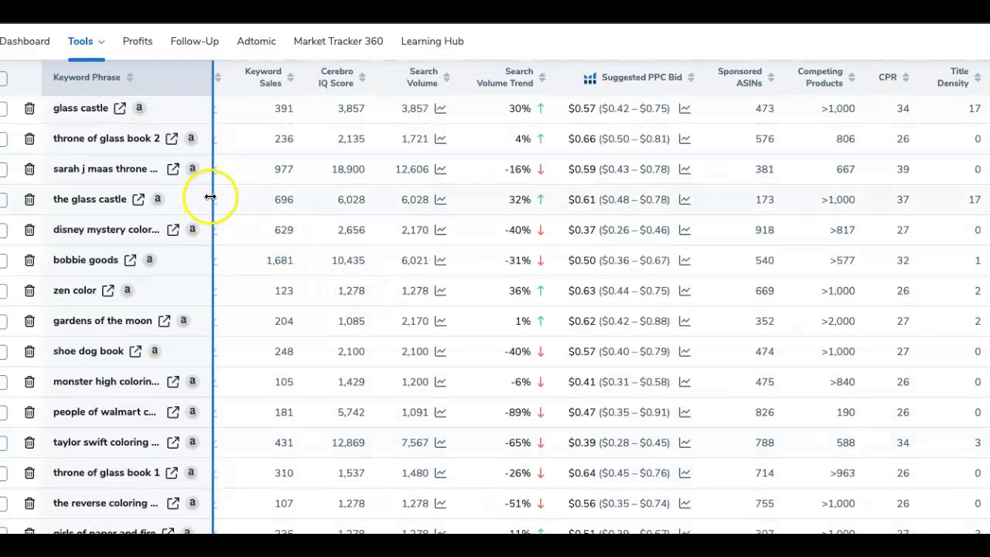
Widen the Keyword Phrase column to show the full phrases and review the mushroom coloring book keywords
{"action": "left_click_drag", "start_coordinate": [213, 196], "coordinate": [273, 197]}
{"action": "scroll", "coordinate": [274, 197], "scroll_direction": "down", "scroll_amount": 5}
{"action": "scroll", "coordinate": [274, 198], "scroll_direction": "up", "scroll_amount": 1}
{"action": "scroll", "coordinate": [282, 207], "scroll_direction": "up", "scroll_amount": 5}
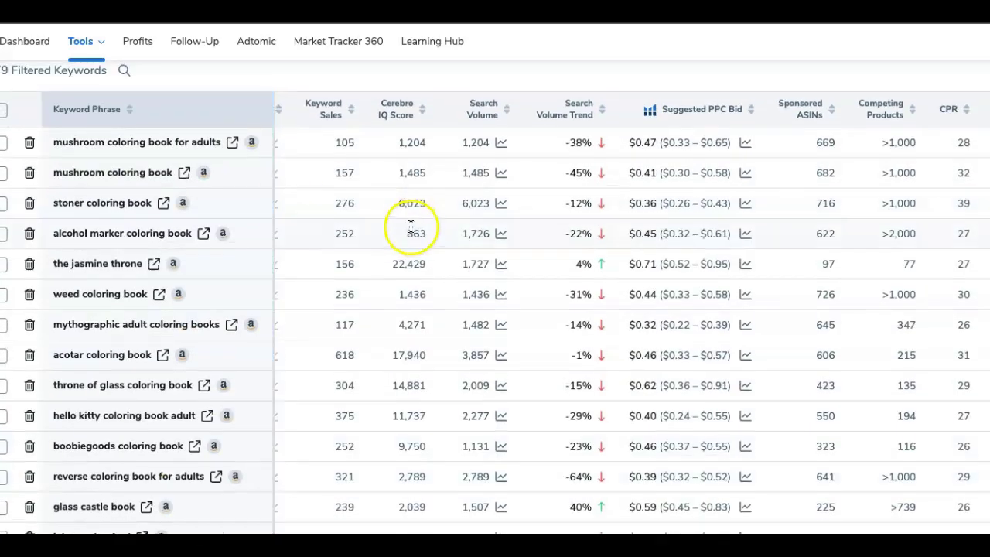
{"action": "scroll", "coordinate": [405, 232], "scroll_direction": "up", "scroll_amount": 4}
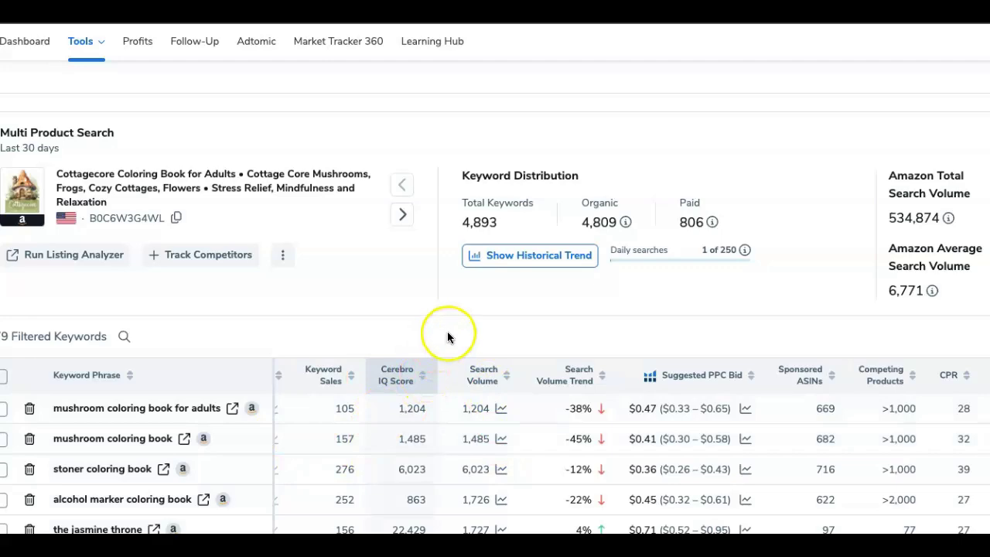
{"action": "scroll", "coordinate": [449, 334], "scroll_direction": "down", "scroll_amount": 2}
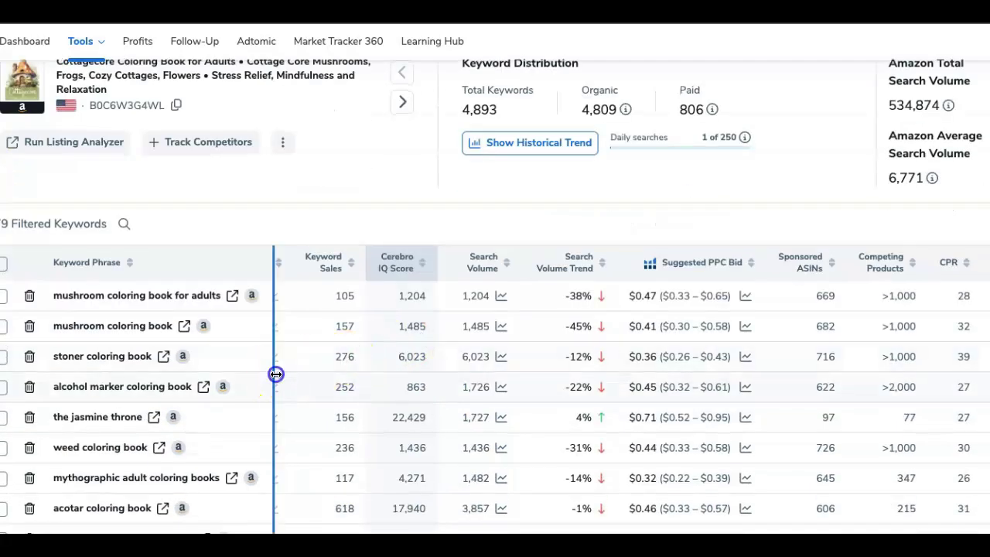
{"action": "left_click_drag", "start_coordinate": [275, 375], "coordinate": [283, 371]}
Recheck the compared product identifiers and filter values, and return to the filtered keyword list
{"action": "scroll", "coordinate": [361, 256], "scroll_direction": "up", "scroll_amount": 2}
{"action": "scroll", "coordinate": [363, 248], "scroll_direction": "up", "scroll_amount": 10}
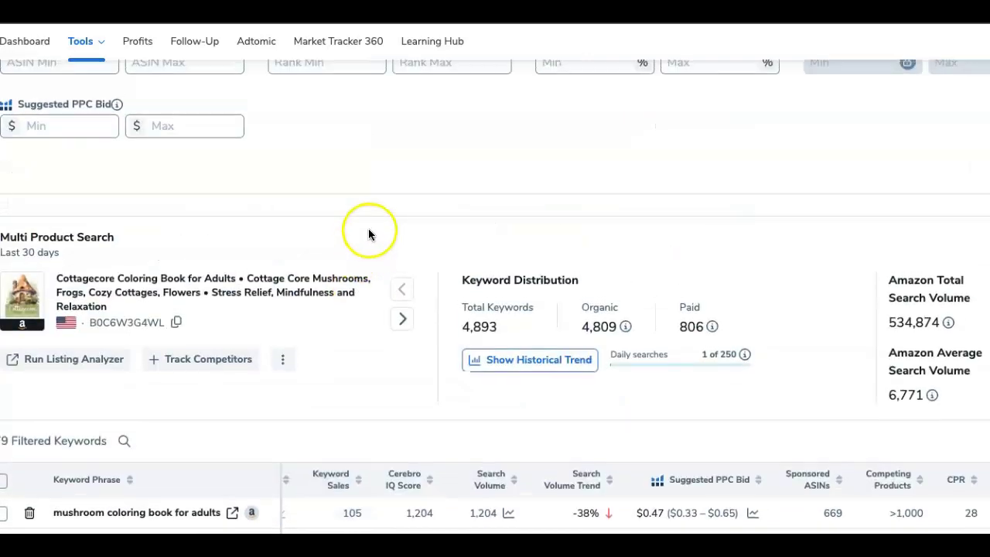
{"action": "scroll", "coordinate": [499, 198], "scroll_direction": "up", "scroll_amount": 3}
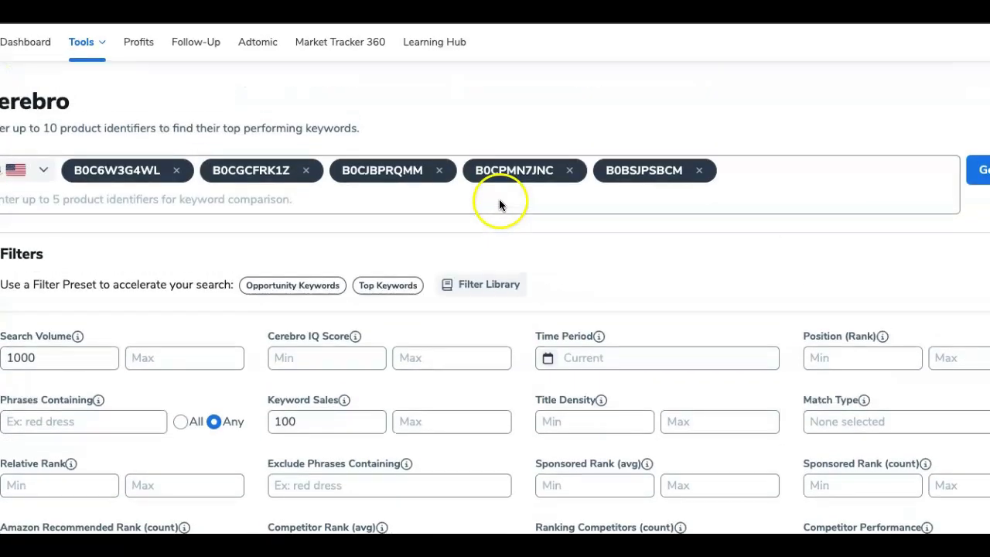
{"action": "scroll", "coordinate": [245, 252], "scroll_direction": "down", "scroll_amount": 13}
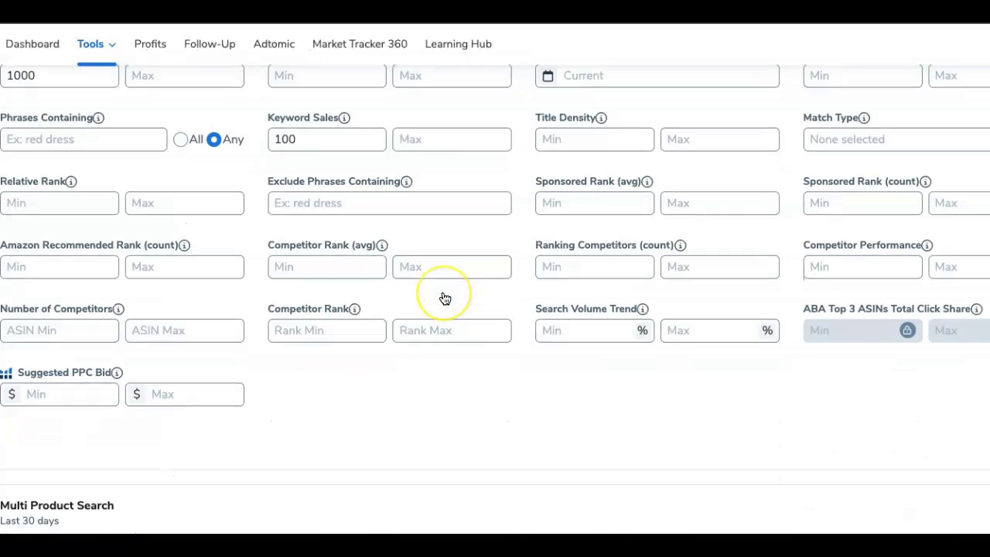
{"action": "scroll", "coordinate": [444, 298], "scroll_direction": "down", "scroll_amount": 1}
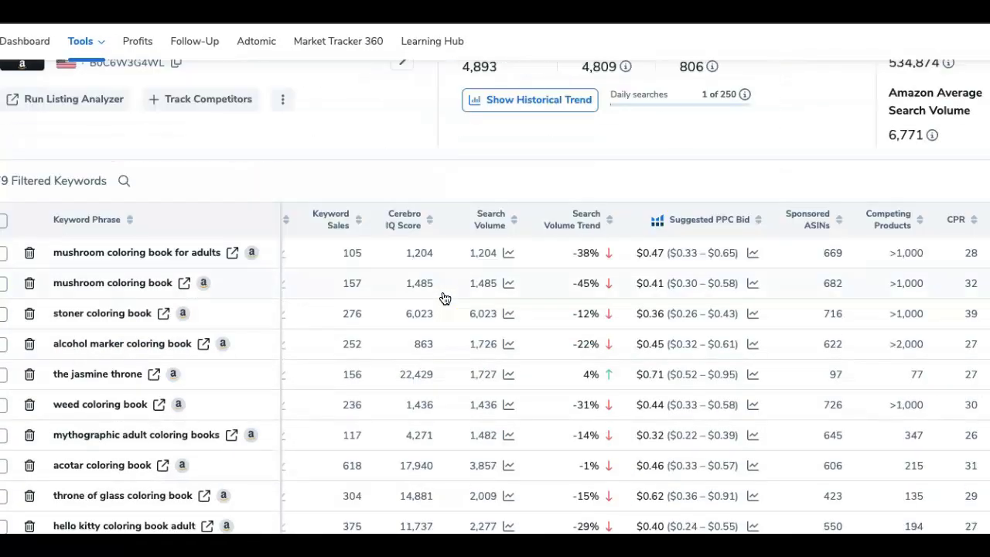
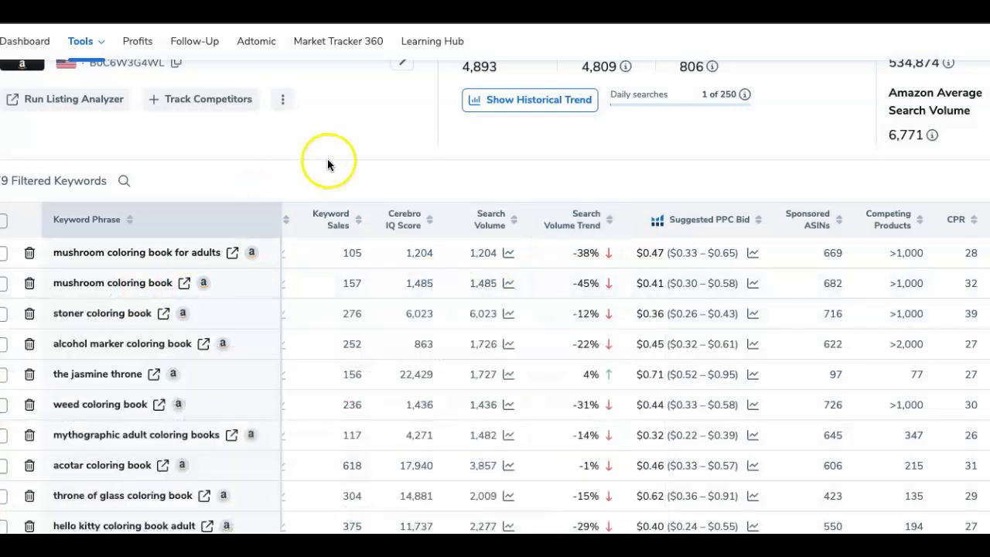
Examine the filtered keyword phrases down the list, comparing their sales, search volume and competing products
{"action": "scroll", "coordinate": [343, 161], "scroll_direction": "down", "scroll_amount": 3}
{"action": "scroll", "coordinate": [323, 246], "scroll_direction": "down", "scroll_amount": 3}
{"action": "scroll", "coordinate": [340, 317], "scroll_direction": "down", "scroll_amount": 1}
{"action": "scroll", "coordinate": [341, 323], "scroll_direction": "down", "scroll_amount": 1}
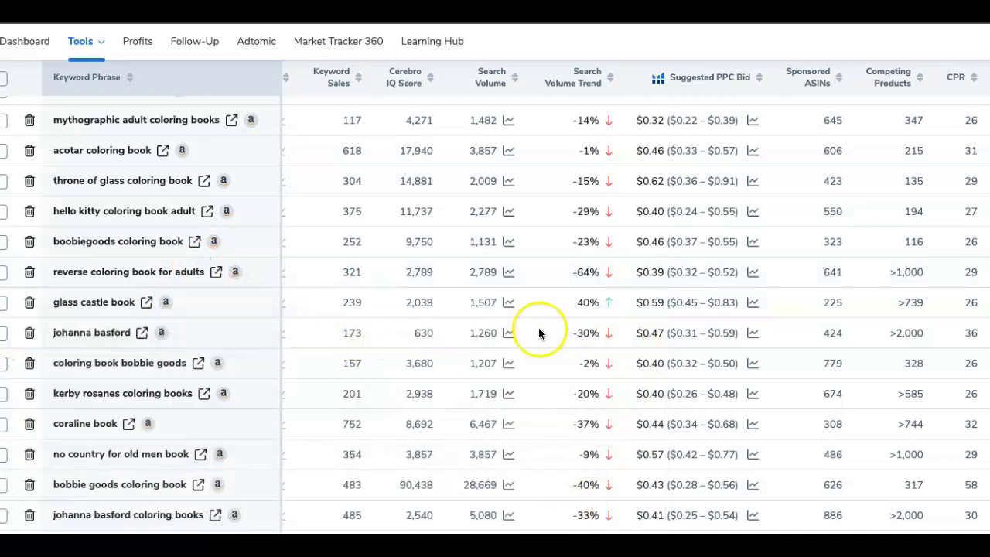
{"action": "key", "text": "super+Tab"}
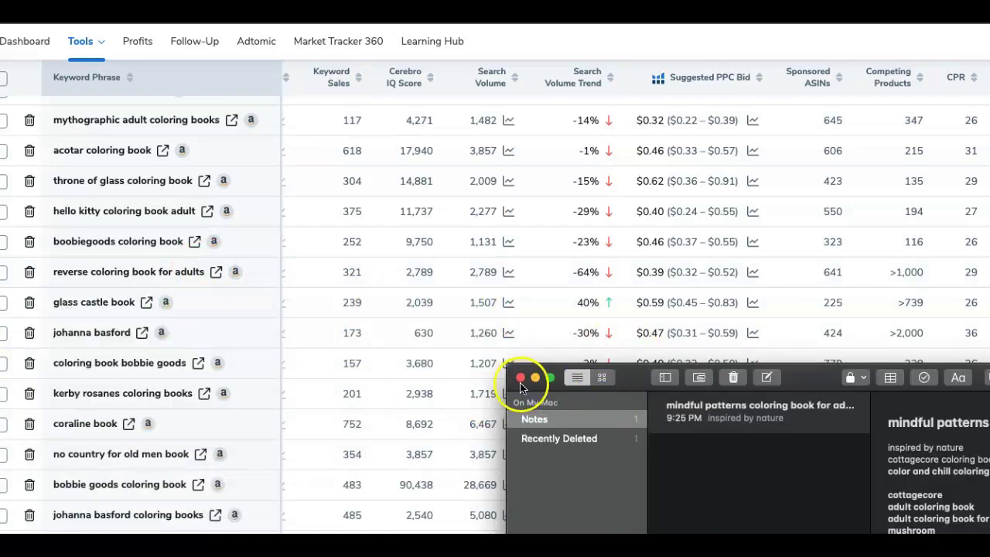
{"action": "left_click", "coordinate": [303, 384]}
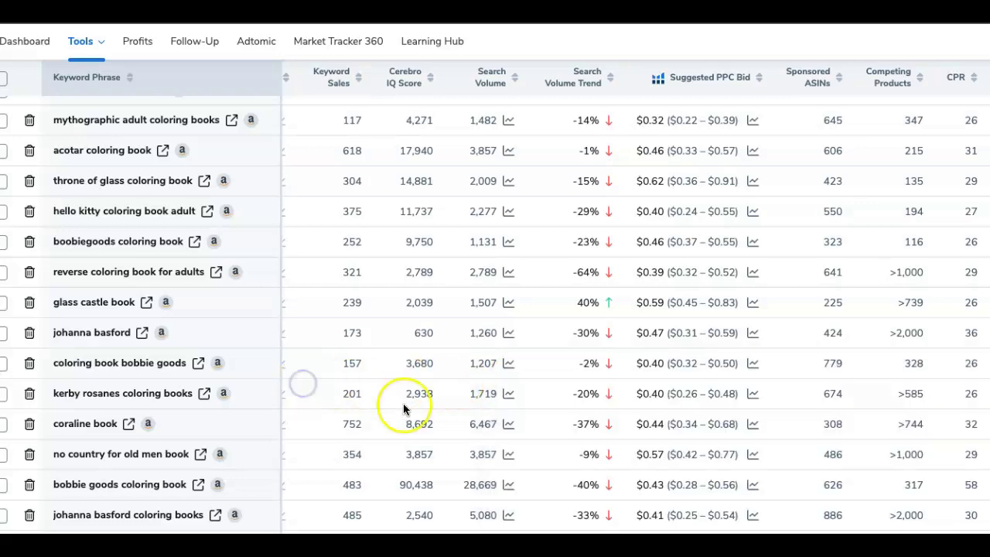
{"action": "left_click", "coordinate": [143, 394]}
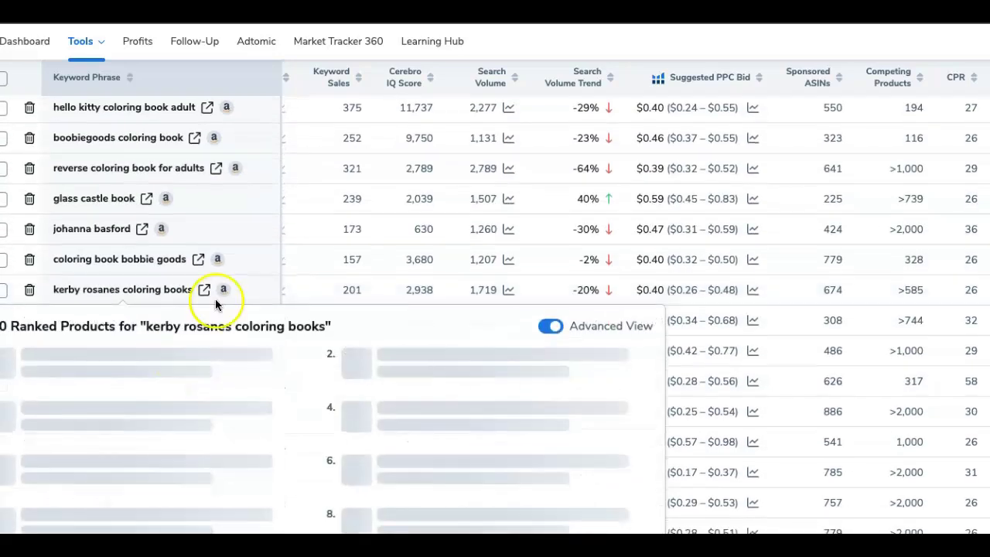
{"action": "scroll", "coordinate": [244, 242], "scroll_direction": "down", "scroll_amount": 1}
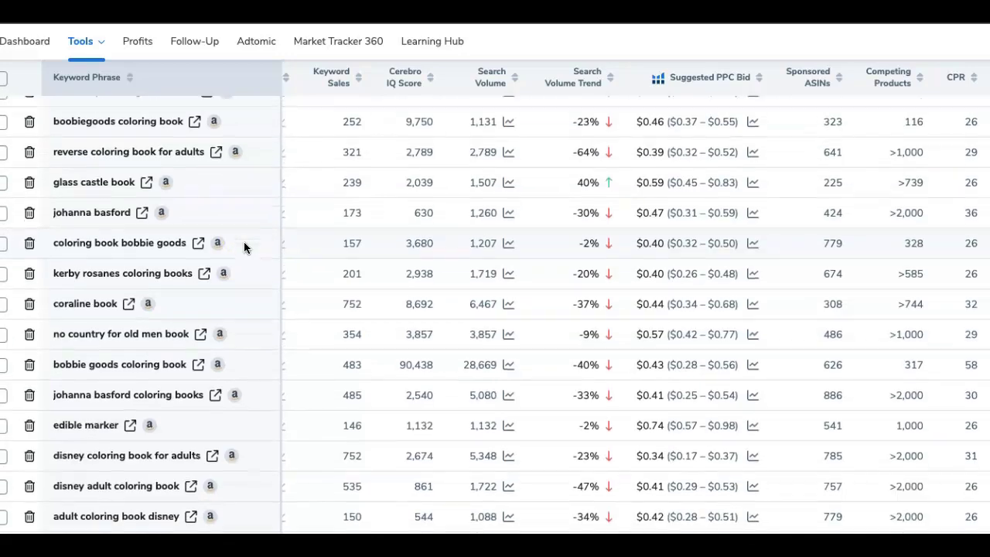
{"action": "scroll", "coordinate": [229, 263], "scroll_direction": "down", "scroll_amount": 4}
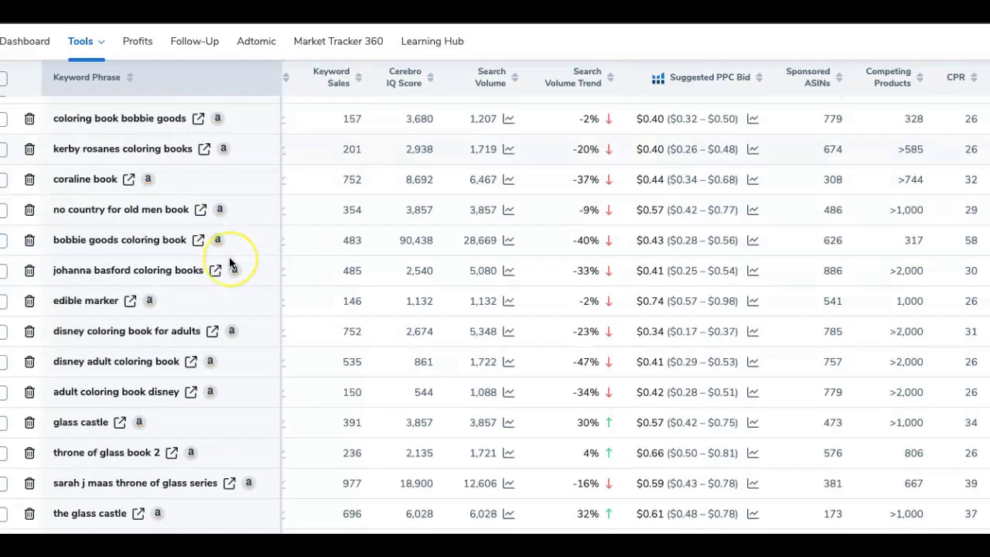
{"action": "scroll", "coordinate": [217, 277], "scroll_direction": "down", "scroll_amount": 6}
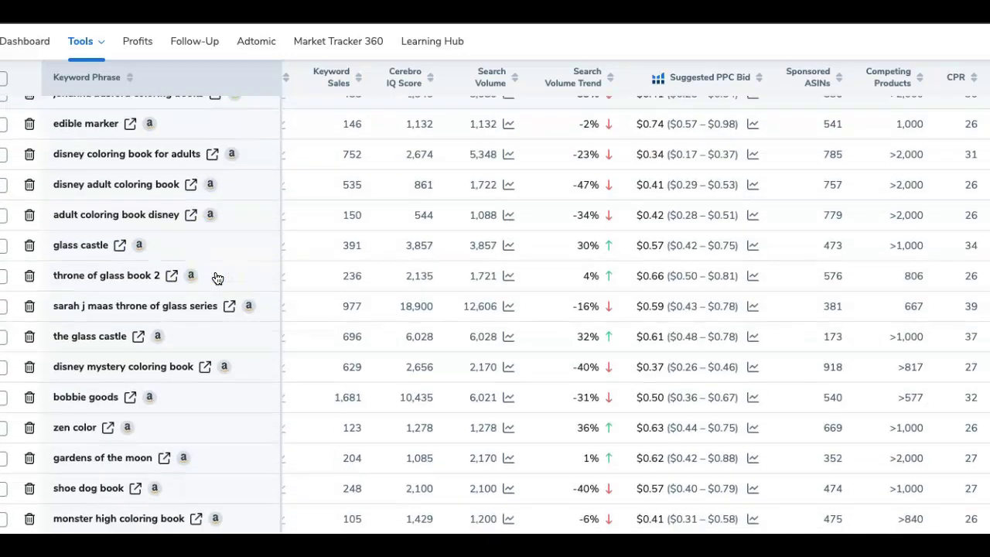
{"action": "scroll", "coordinate": [218, 279], "scroll_direction": "down", "scroll_amount": 7}
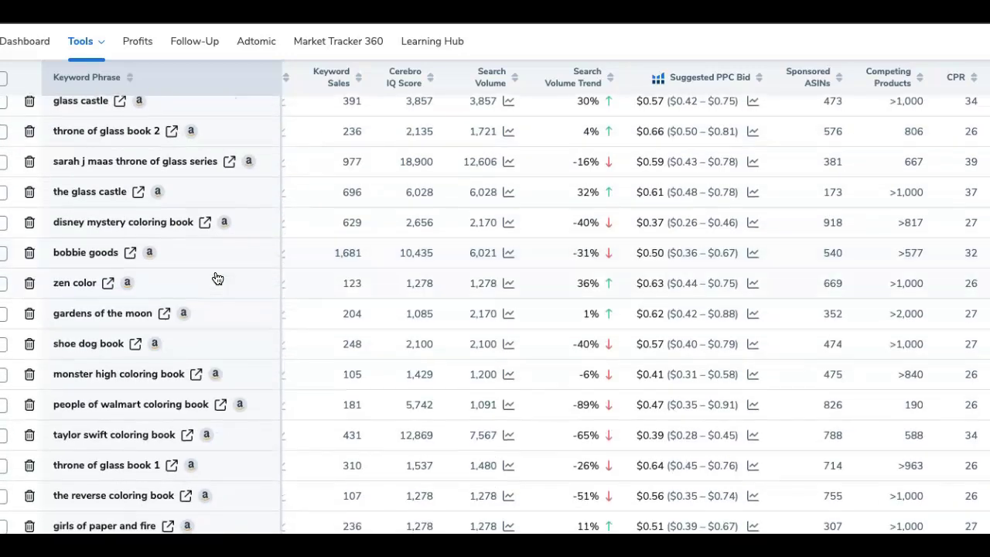
Go to the second page of filtered keywords and widen the Keyword Phrase column to show the full phrases
{"action": "left_click", "coordinate": [170, 312]}
{"action": "scroll", "coordinate": [199, 420], "scroll_direction": "down", "scroll_amount": 7}
{"action": "scroll", "coordinate": [199, 419], "scroll_direction": "down", "scroll_amount": 2}
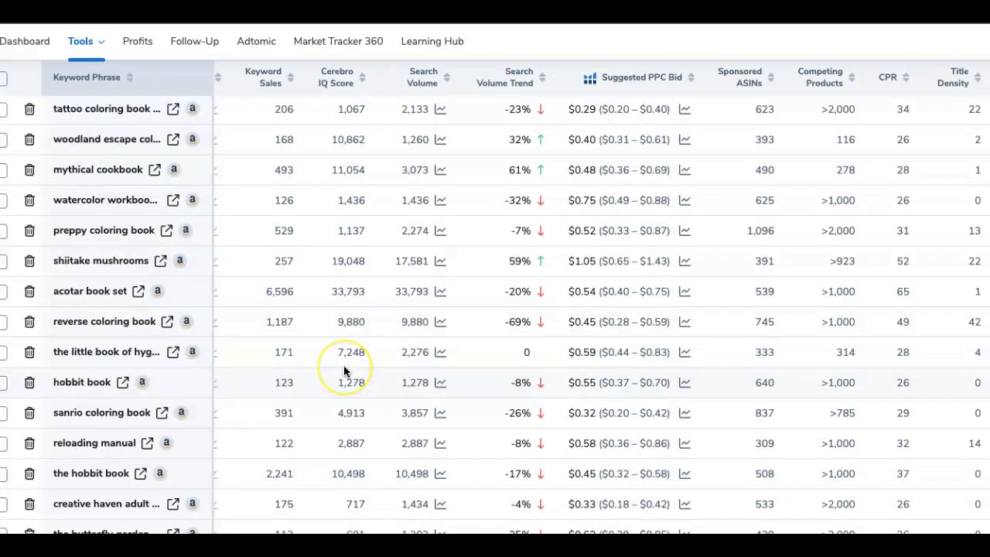
{"action": "scroll", "coordinate": [344, 368], "scroll_direction": "up", "scroll_amount": 3}
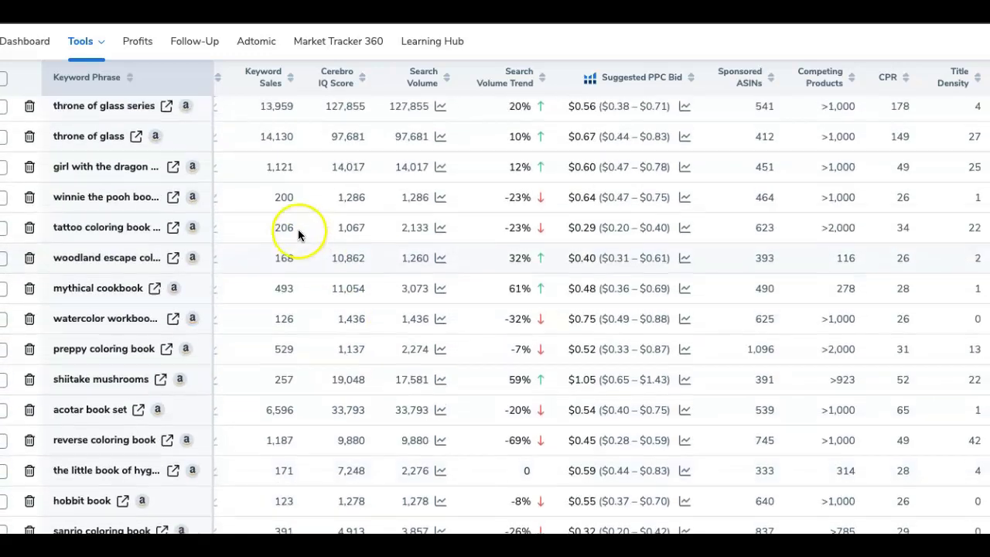
{"action": "left_click_drag", "start_coordinate": [214, 222], "coordinate": [307, 226]}
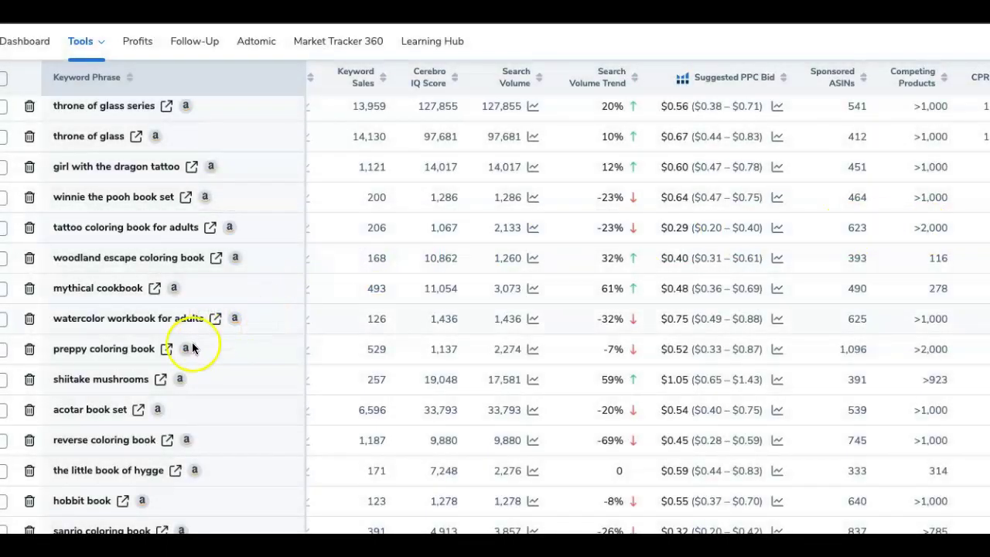
{"action": "left_click", "coordinate": [189, 320]}
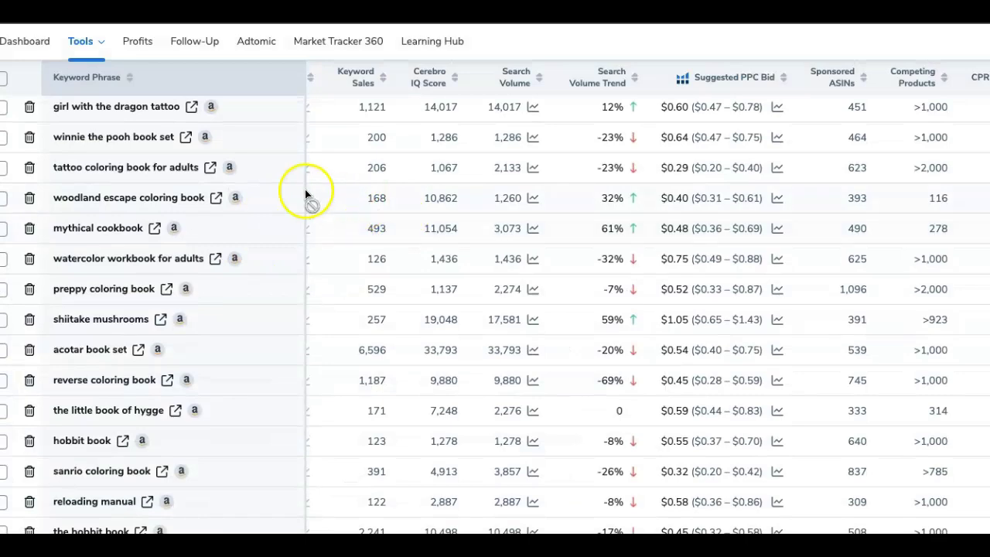
Review the "woodland escape coloring book" keyword's ranked products, search volume and competing products, plus the keywords below it
{"action": "left_click", "coordinate": [184, 195]}
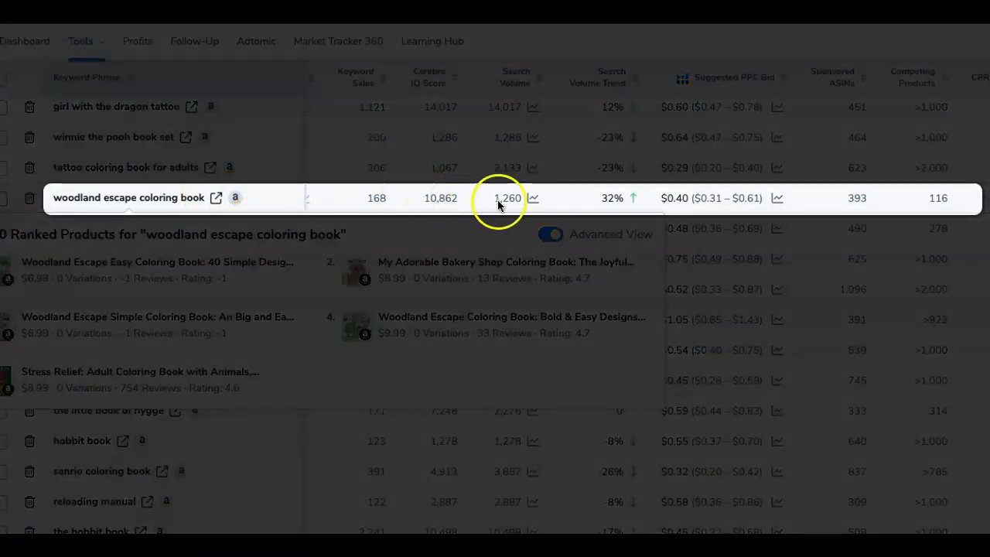
{"action": "left_click", "coordinate": [501, 200]}
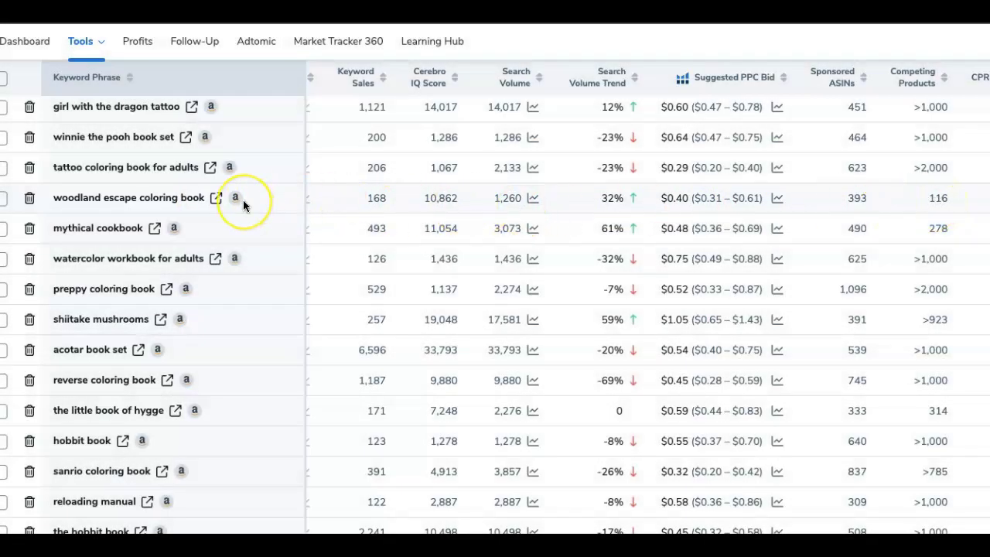
{"action": "left_click", "coordinate": [215, 202]}
{"action": "mouse_move", "coordinate": [182, 203]}
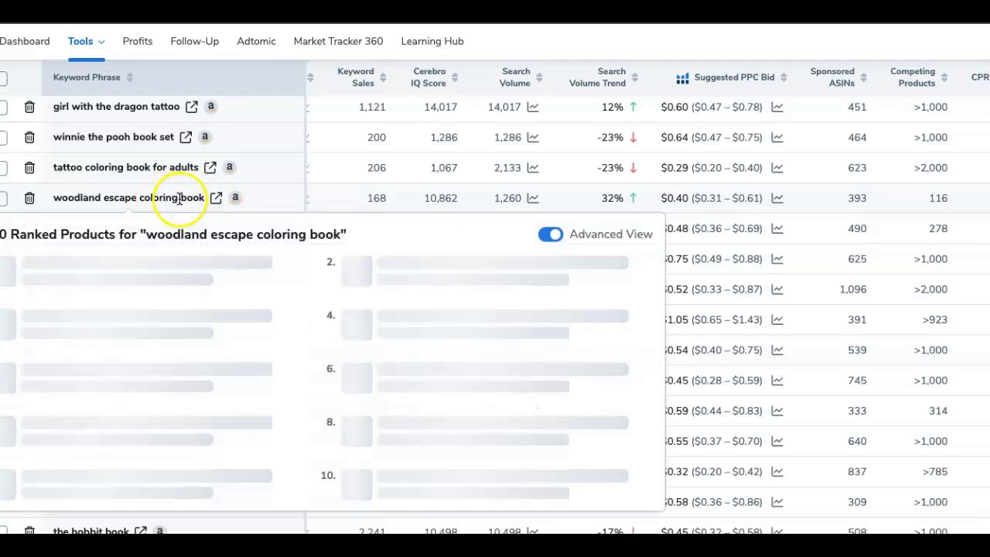
{"action": "scroll", "coordinate": [320, 157], "scroll_direction": "down", "scroll_amount": 1}
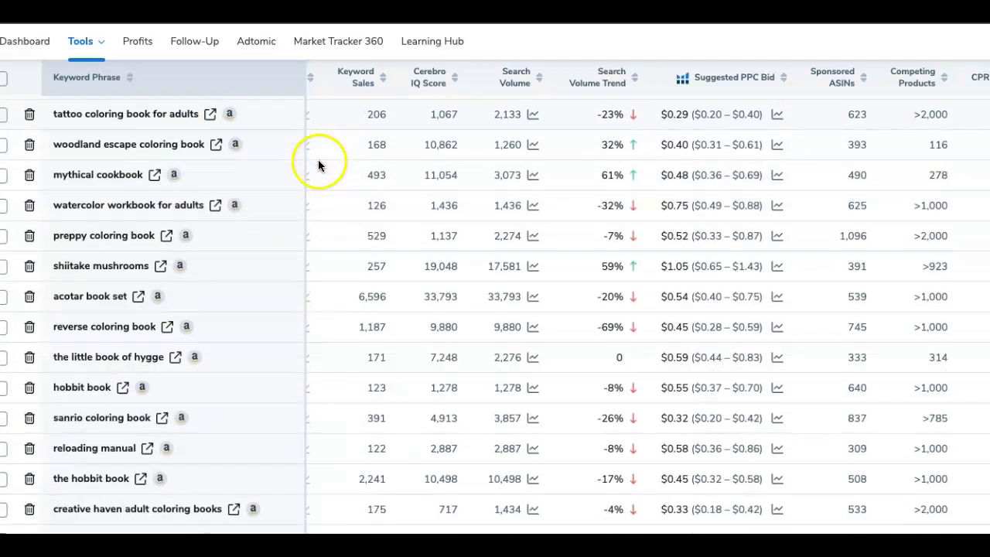
{"action": "scroll", "coordinate": [297, 246], "scroll_direction": "down", "scroll_amount": 1}
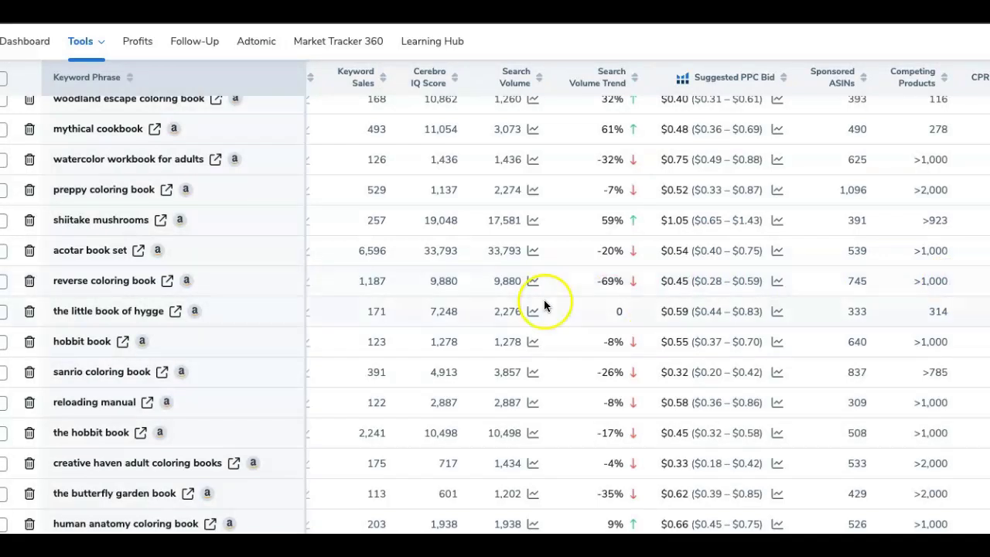
{"action": "mouse_move", "coordinate": [193, 309]}
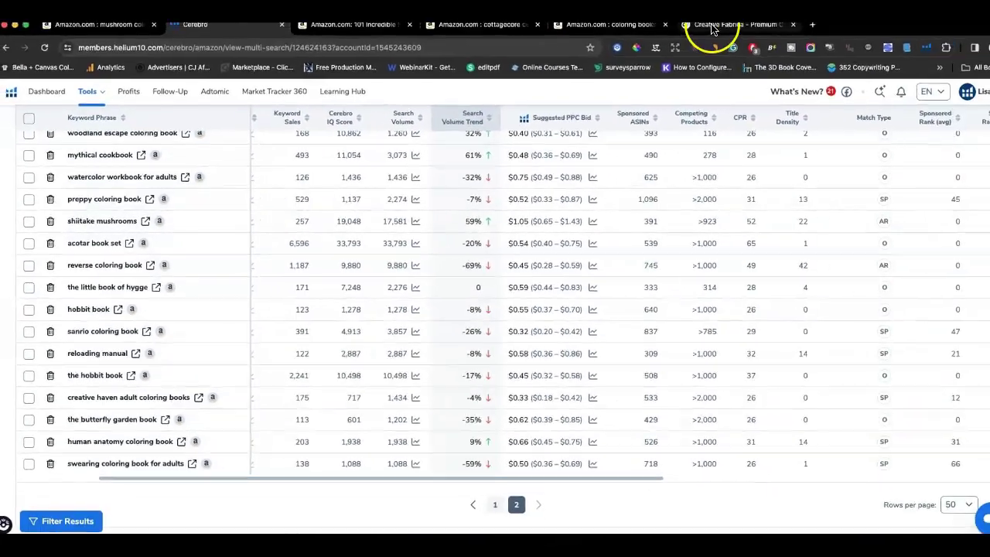
Switch to Creative Fabrica, search for "reverse coloring" and browse the coloring page packs
{"action": "left_click", "coordinate": [712, 31]}
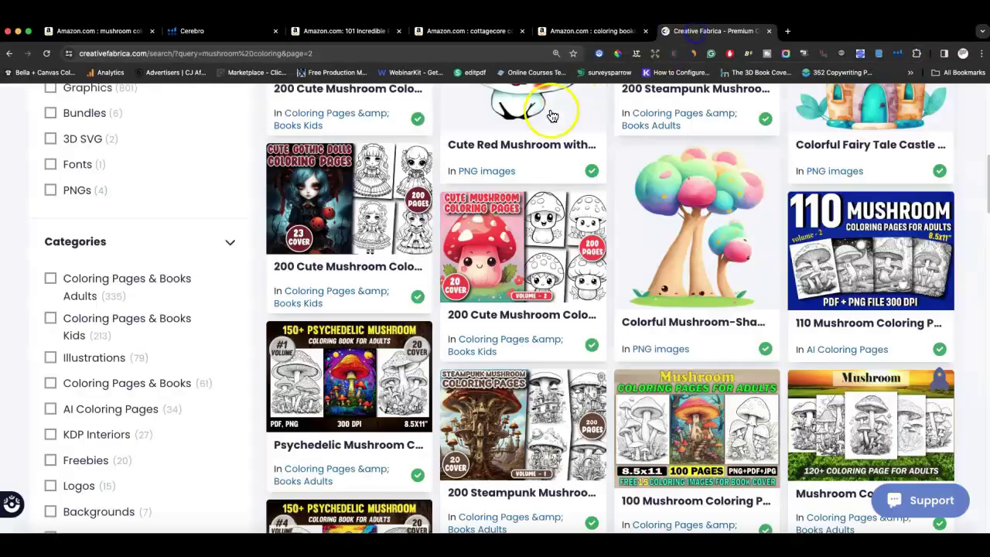
{"action": "scroll", "coordinate": [420, 126], "scroll_direction": "up", "scroll_amount": 10}
{"action": "left_click", "coordinate": [445, 247]}
{"action": "type", "text": "rev"}
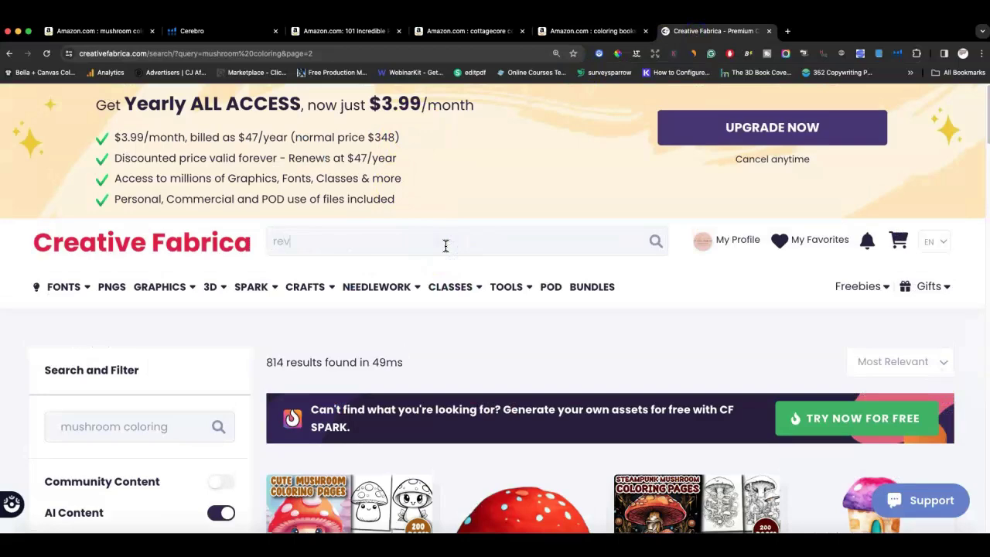
{"action": "type", "text": "erse coloring"}
{"action": "key", "text": "Return"}
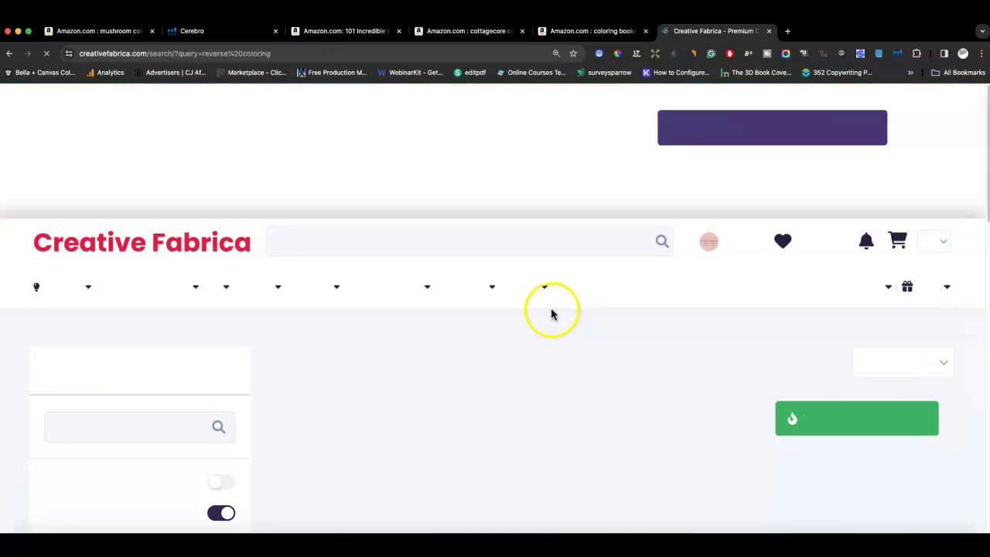
{"action": "scroll", "coordinate": [632, 283], "scroll_direction": "down", "scroll_amount": 5}
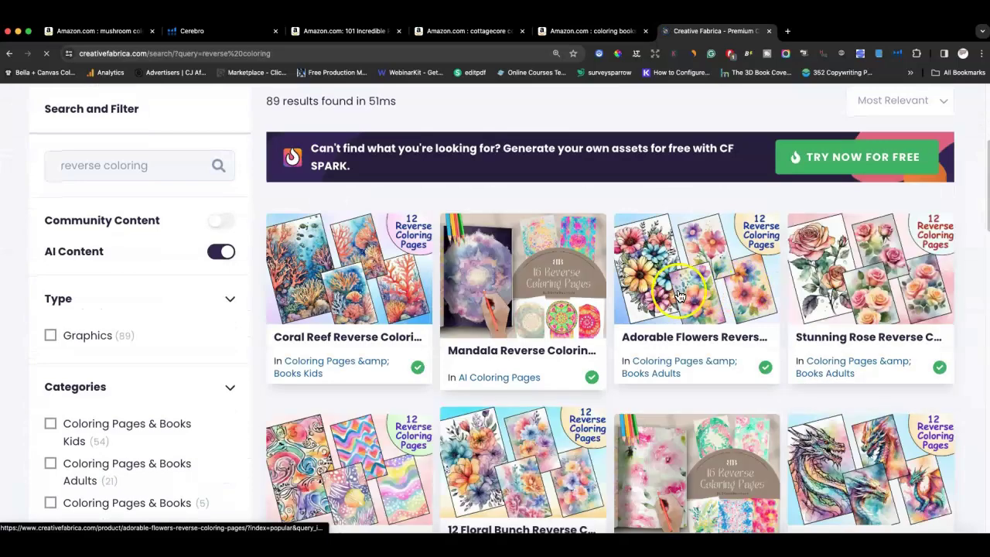
{"action": "scroll", "coordinate": [679, 293], "scroll_direction": "down", "scroll_amount": 1}
{"action": "scroll", "coordinate": [679, 292], "scroll_direction": "down", "scroll_amount": 3}
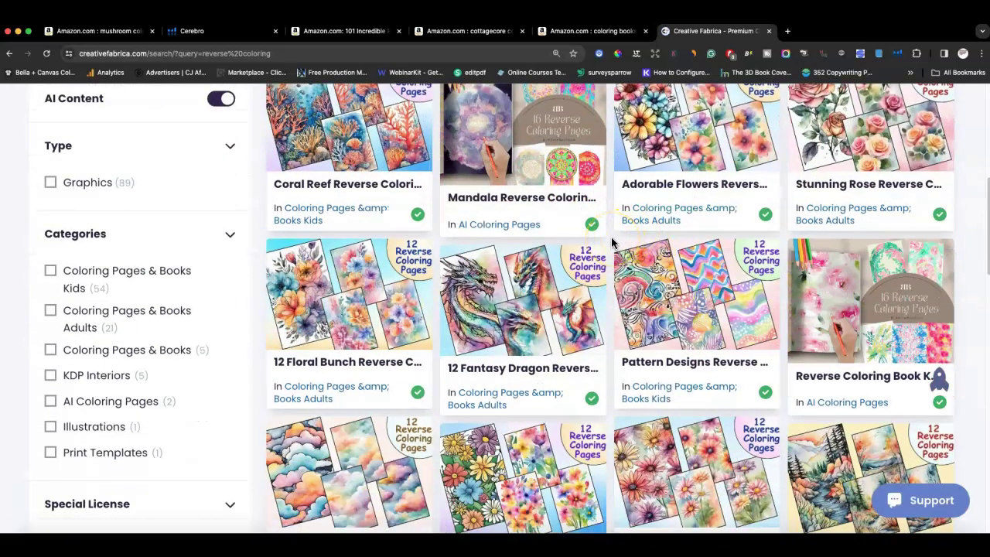
{"action": "scroll", "coordinate": [719, 287], "scroll_direction": "down", "scroll_amount": 5}
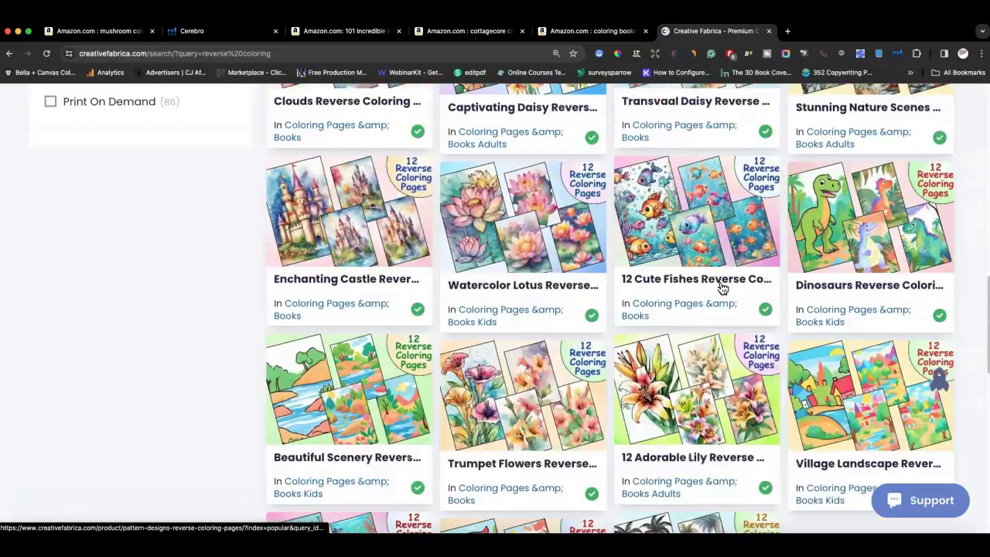
{"action": "scroll", "coordinate": [718, 283], "scroll_direction": "up", "scroll_amount": 3}
Return to Cerebro and review the second page of keywords up to the multi-product search summary
{"action": "left_click", "coordinate": [206, 36]}
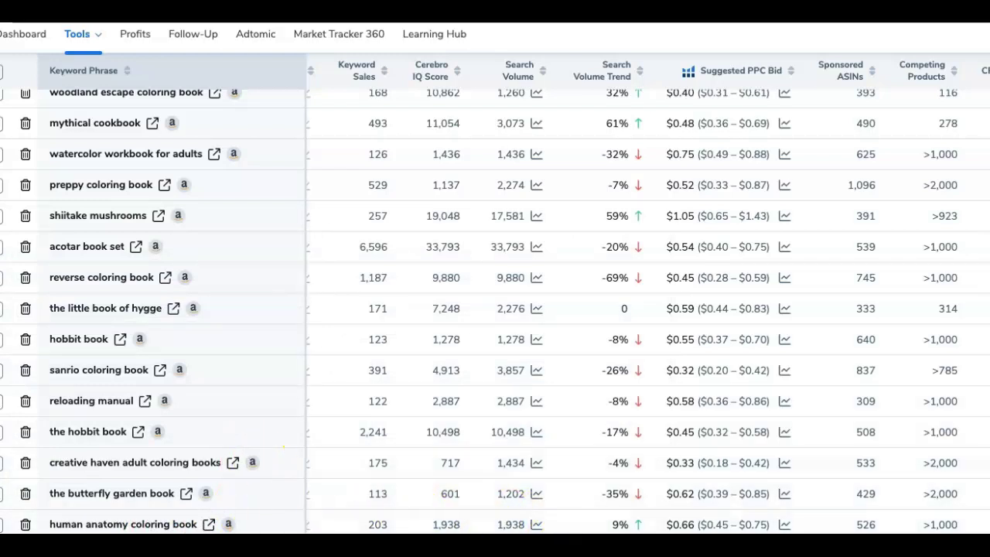
{"action": "scroll", "coordinate": [299, 379], "scroll_direction": "up", "scroll_amount": 1}
{"action": "scroll", "coordinate": [232, 331], "scroll_direction": "up", "scroll_amount": 4}
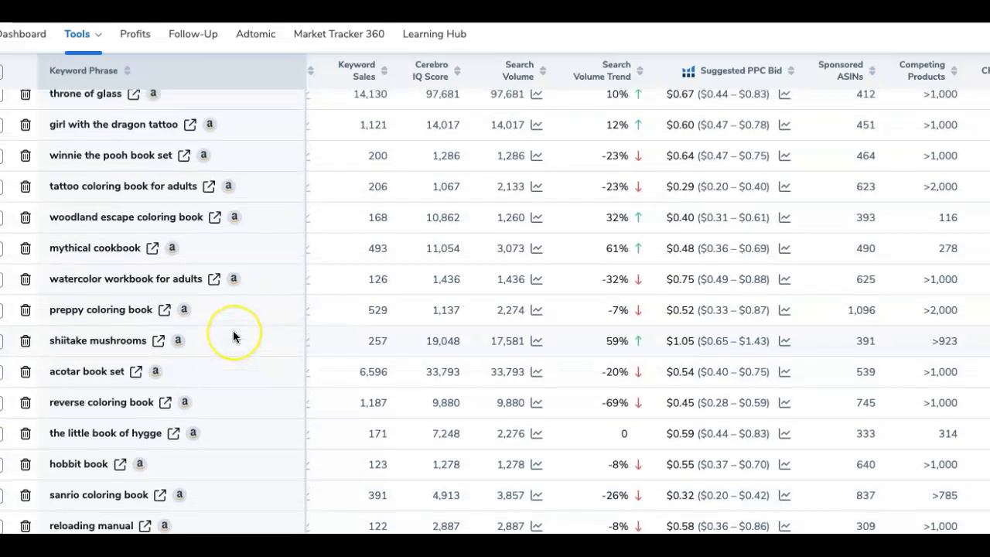
{"action": "scroll", "coordinate": [233, 333], "scroll_direction": "up", "scroll_amount": 5}
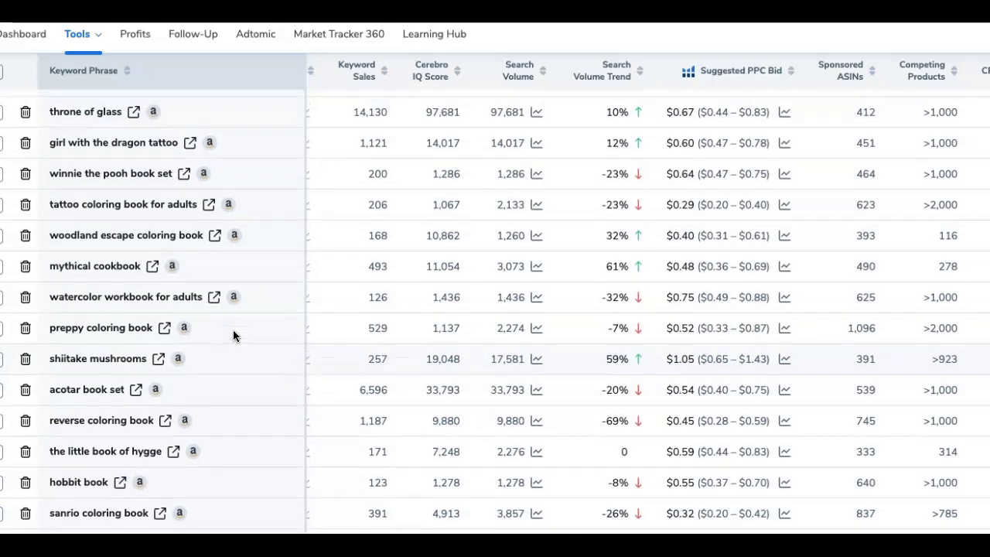
{"action": "scroll", "coordinate": [233, 335], "scroll_direction": "up", "scroll_amount": 7}
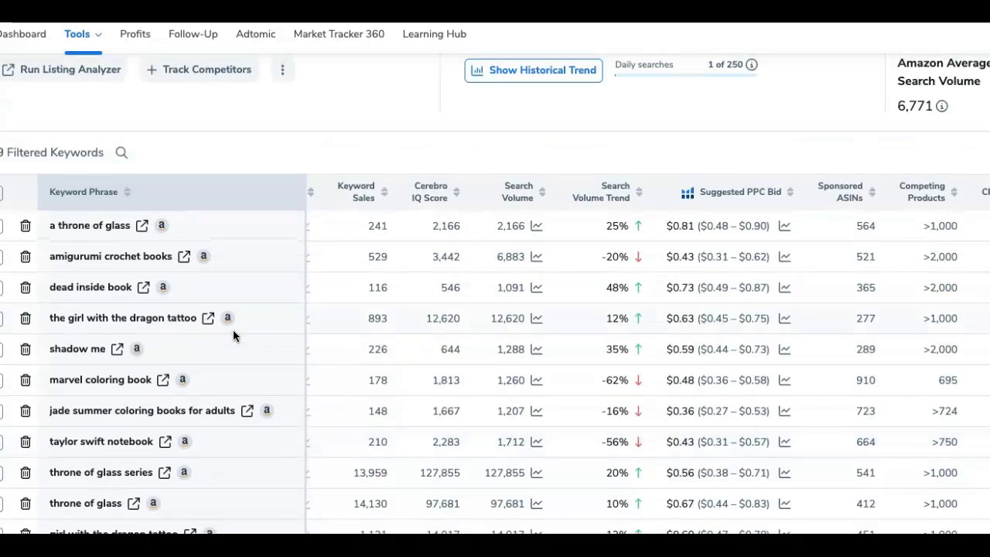
{"action": "scroll", "coordinate": [303, 245], "scroll_direction": "up", "scroll_amount": 5}
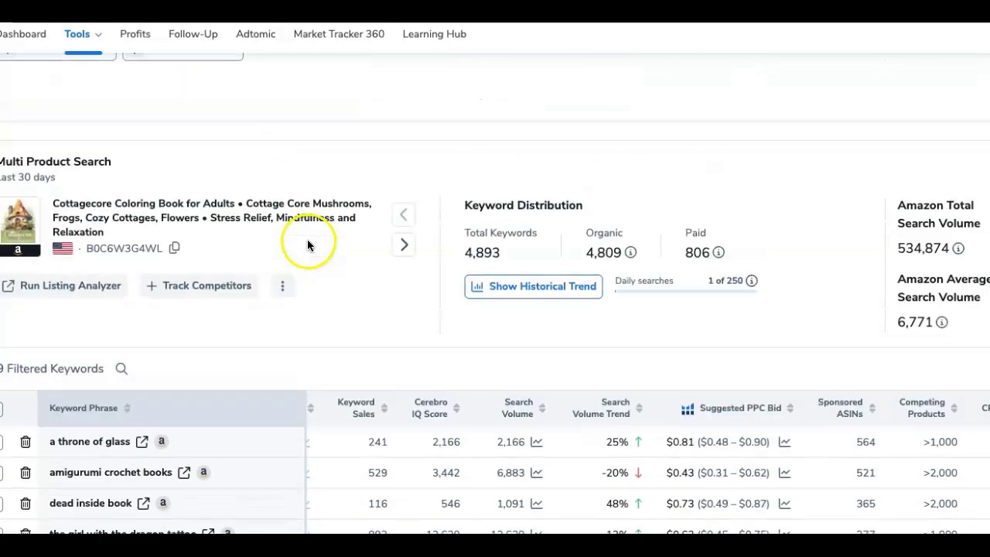
{"action": "scroll", "coordinate": [533, 328], "scroll_direction": "down", "scroll_amount": 2}
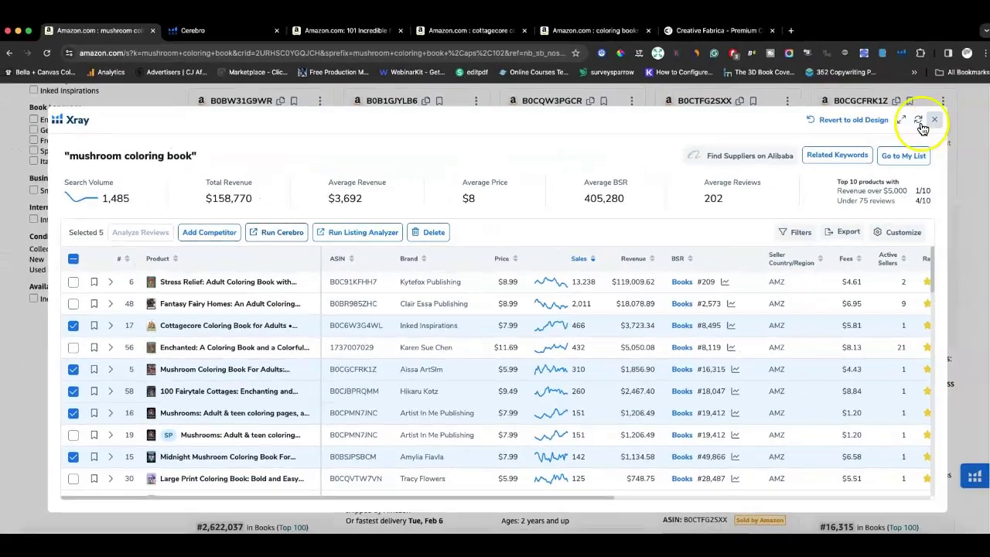
Close the Xray report on Amazon and look over the niche summary and results for "mushroom coloring book"
{"action": "left_click", "coordinate": [928, 124]}
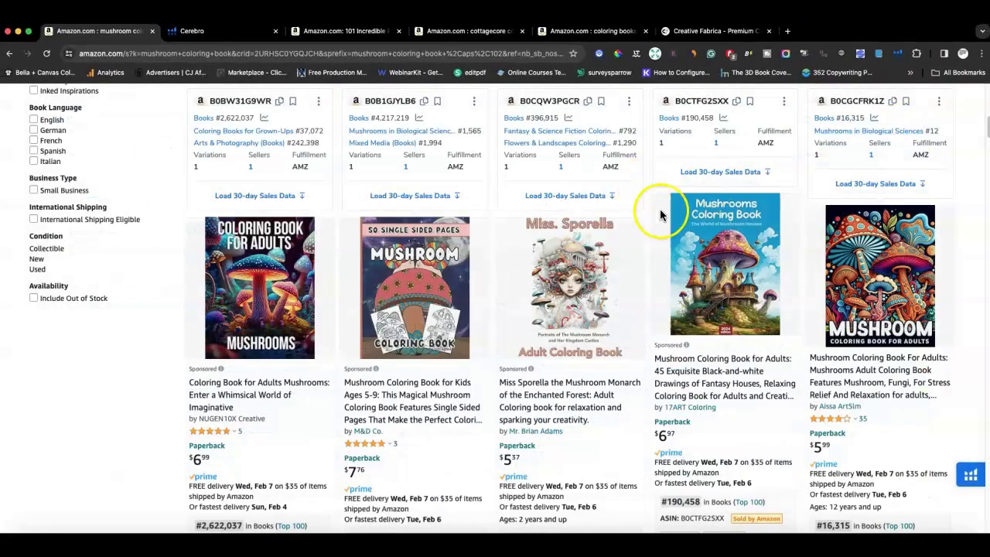
{"action": "scroll", "coordinate": [592, 258], "scroll_direction": "up", "scroll_amount": 5}
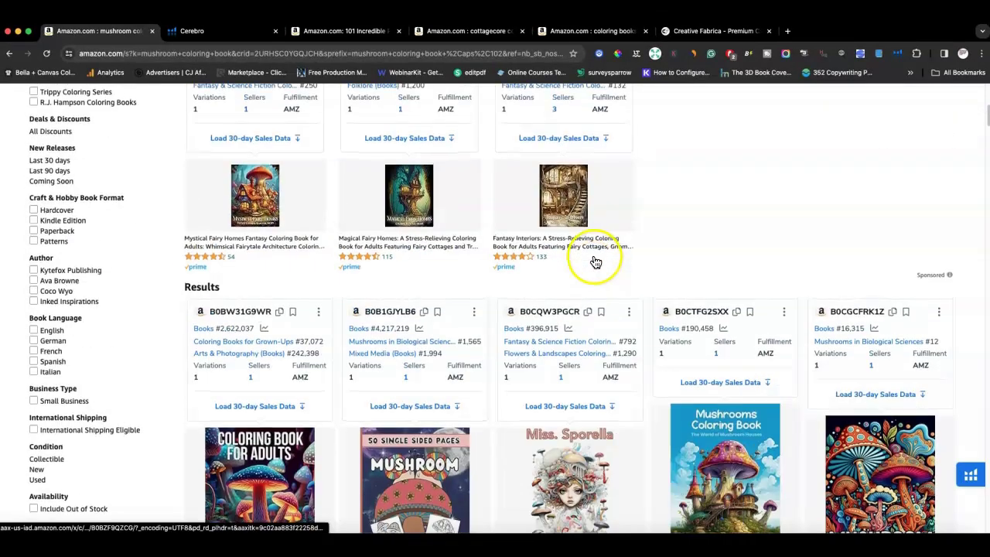
{"action": "scroll", "coordinate": [769, 276], "scroll_direction": "up", "scroll_amount": 2}
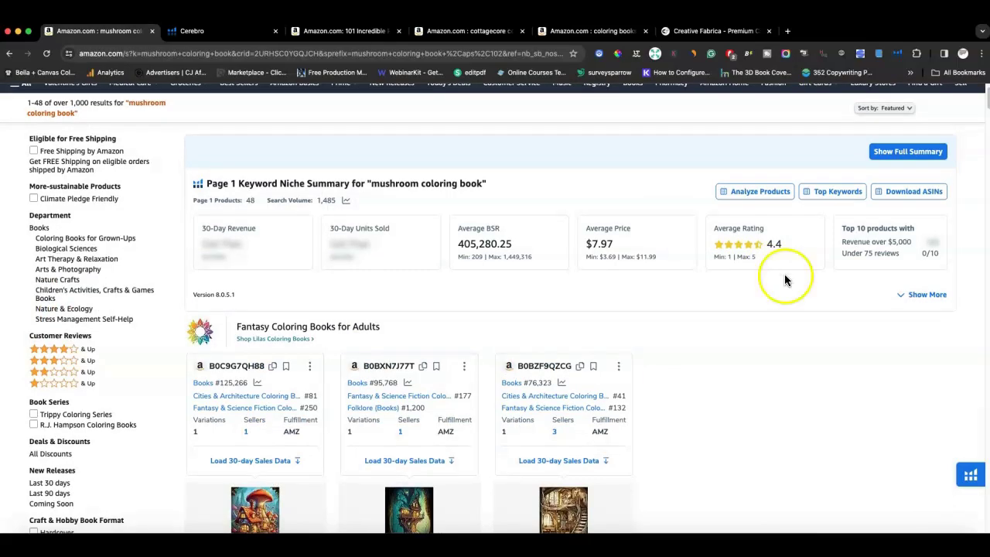
{"action": "scroll", "coordinate": [732, 368], "scroll_direction": "down", "scroll_amount": 4}
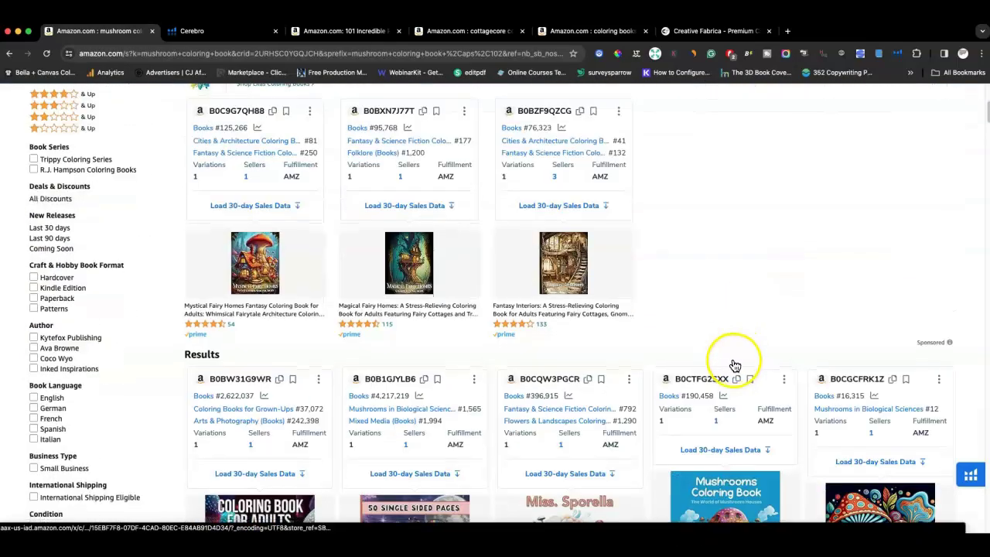
Examine the first rows of "mushroom coloring book" results on Amazon, comparing covers, prices, ratings and Books sales ranks
{"action": "scroll", "coordinate": [747, 336], "scroll_direction": "down", "scroll_amount": 4}
{"action": "scroll", "coordinate": [749, 338], "scroll_direction": "up", "scroll_amount": 1}
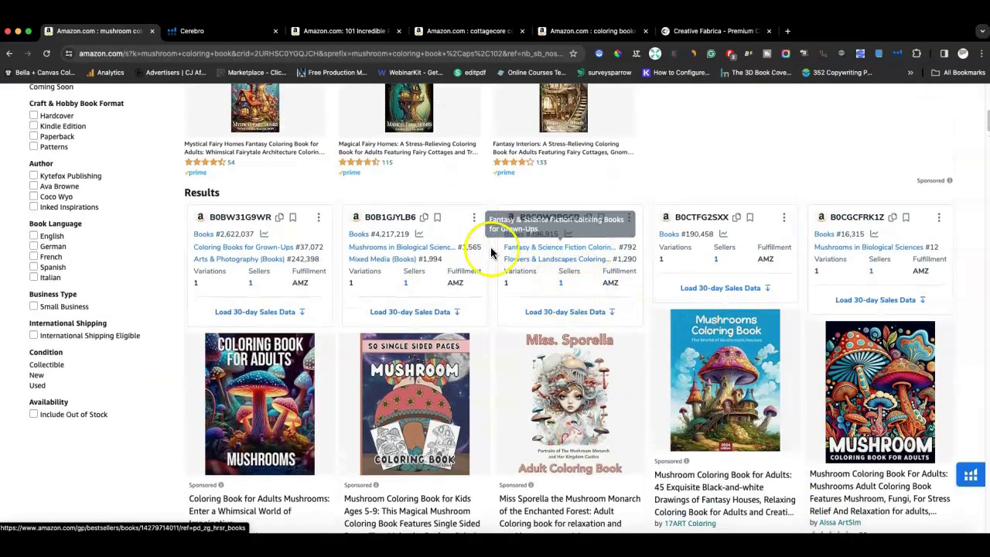
{"action": "scroll", "coordinate": [584, 269], "scroll_direction": "down", "scroll_amount": 4}
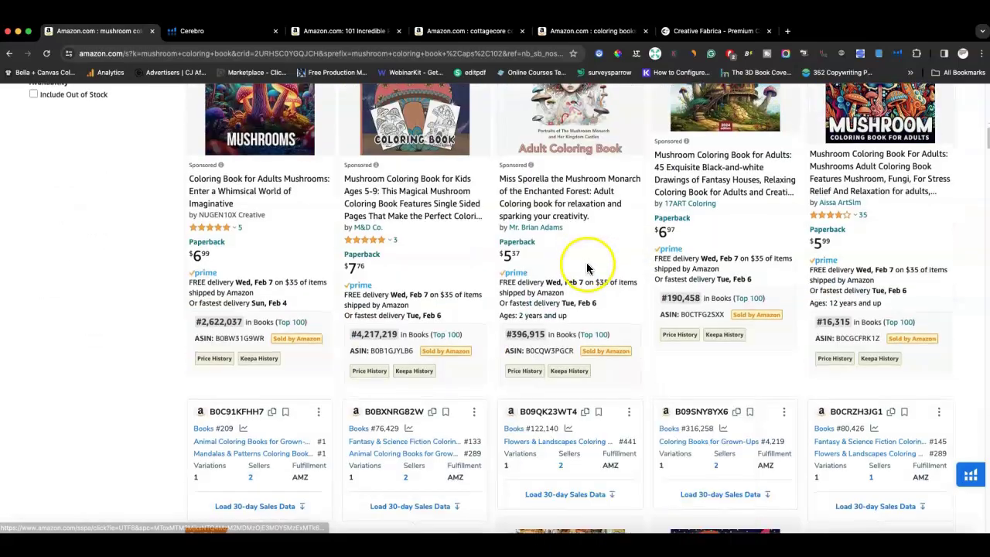
{"action": "scroll", "coordinate": [586, 268], "scroll_direction": "down", "scroll_amount": 1}
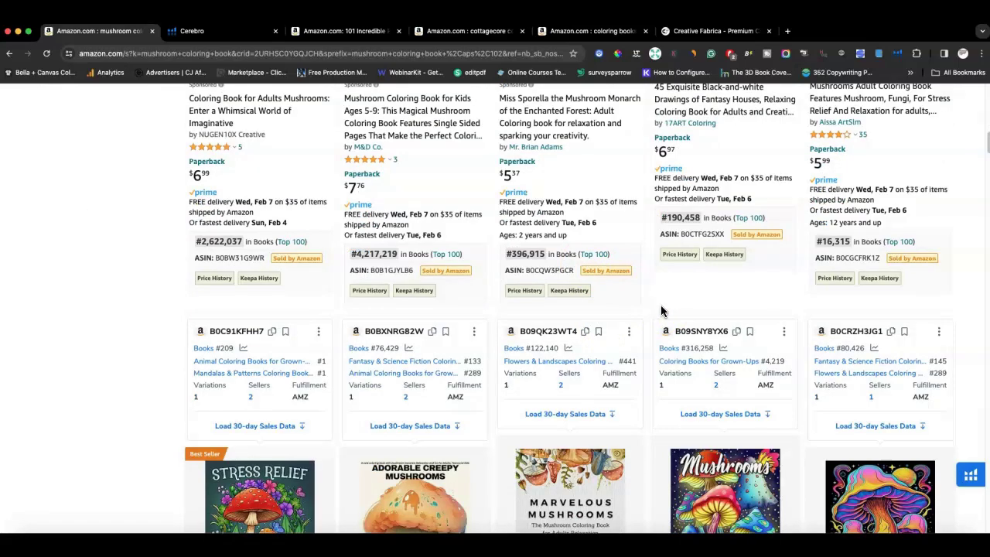
{"action": "scroll", "coordinate": [662, 310], "scroll_direction": "up", "scroll_amount": 1}
{"action": "scroll", "coordinate": [662, 310], "scroll_direction": "down", "scroll_amount": 1}
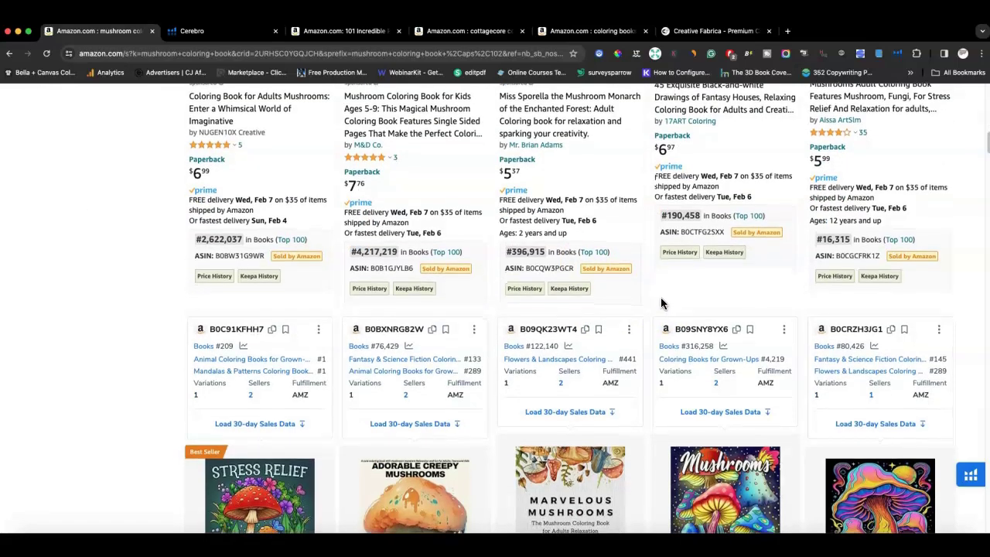
{"action": "scroll", "coordinate": [663, 298], "scroll_direction": "down", "scroll_amount": 1}
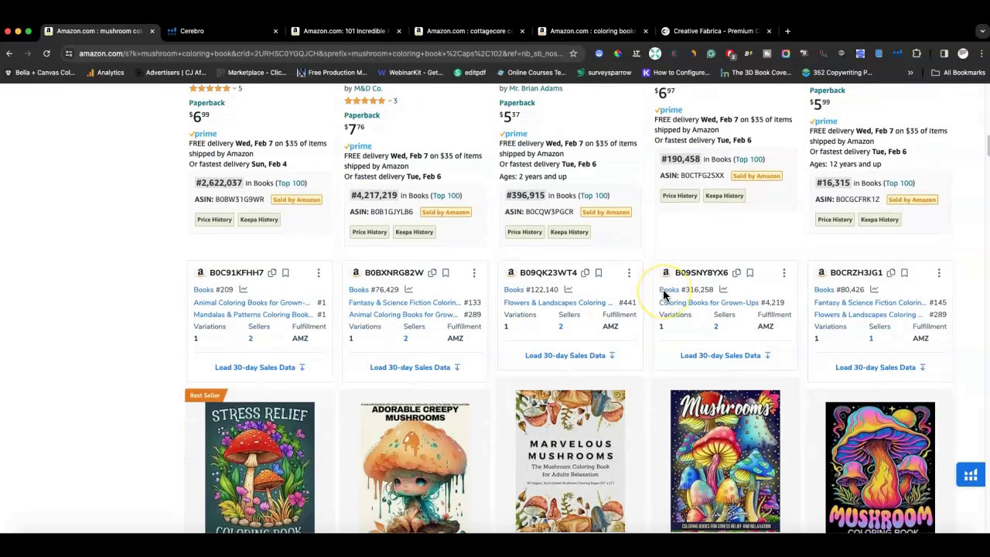
Return to the page 1 keyword niche summary for "mushroom coloring book" and review its search volume and averages
{"action": "scroll", "coordinate": [663, 295], "scroll_direction": "up", "scroll_amount": 5}
{"action": "scroll", "coordinate": [664, 295], "scroll_direction": "up", "scroll_amount": 10}
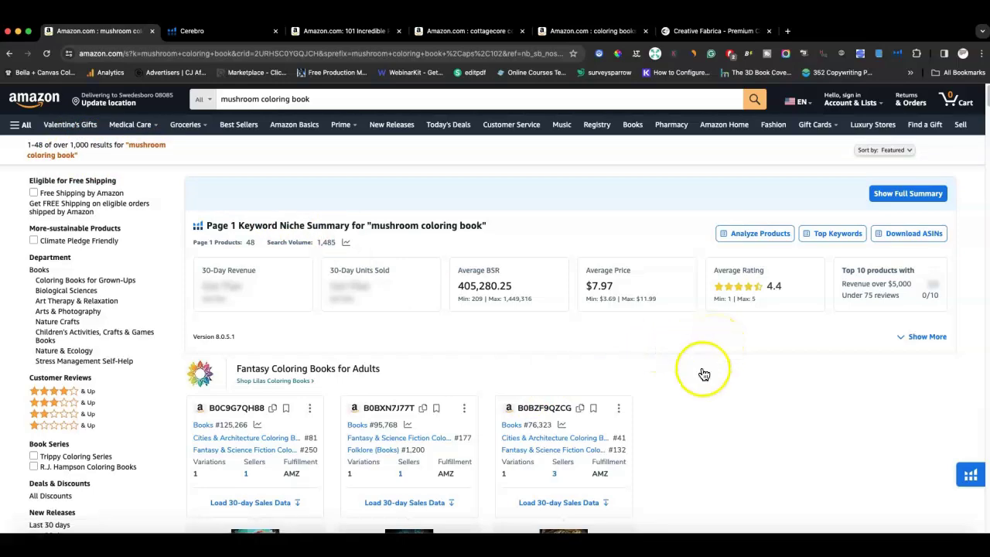
{"action": "scroll", "coordinate": [700, 378], "scroll_direction": "down", "scroll_amount": 2}
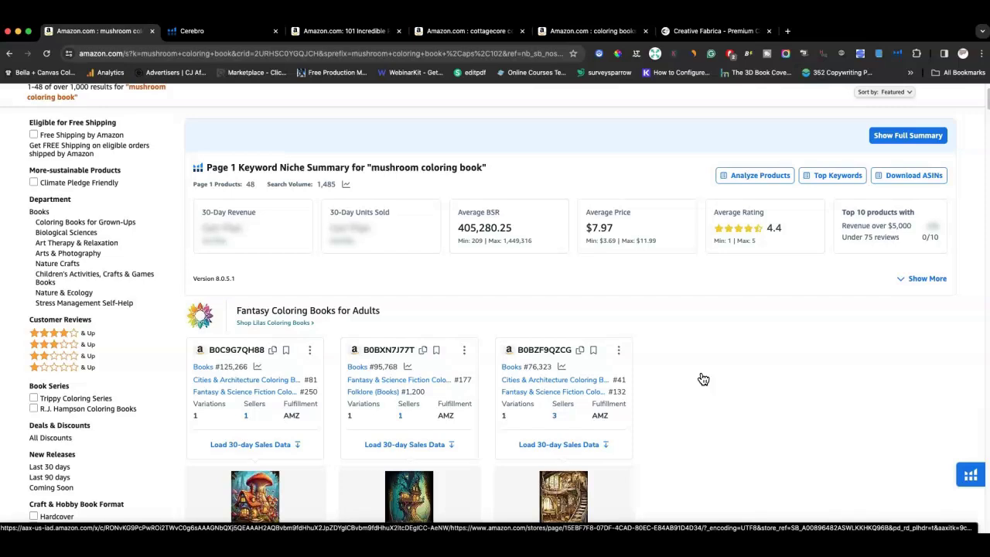
{"action": "scroll", "coordinate": [703, 378], "scroll_direction": "up", "scroll_amount": 2}
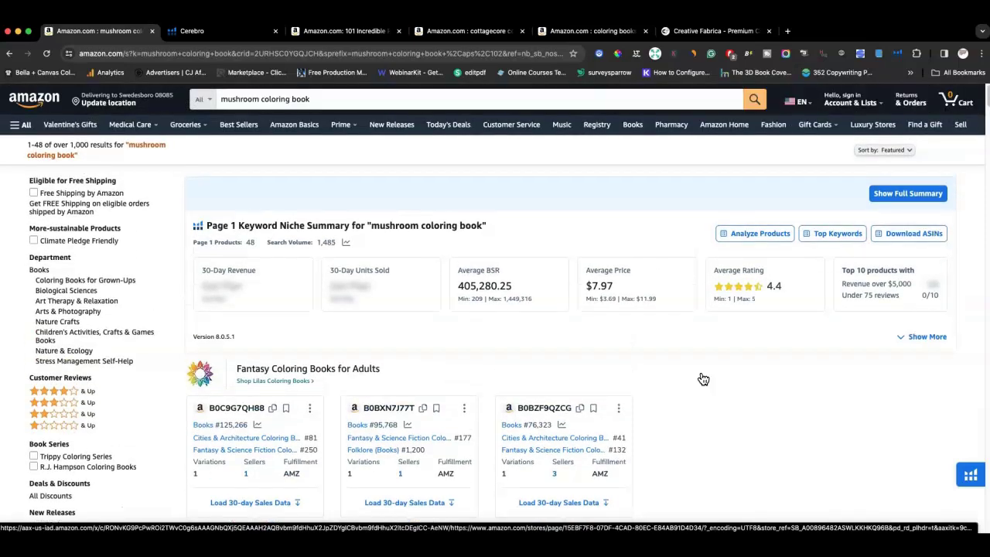
Compare the sponsored mushroom books with the row containing the best seller, checking sales ranks, category ranks and reviews
{"action": "scroll", "coordinate": [703, 379], "scroll_direction": "down", "scroll_amount": 5}
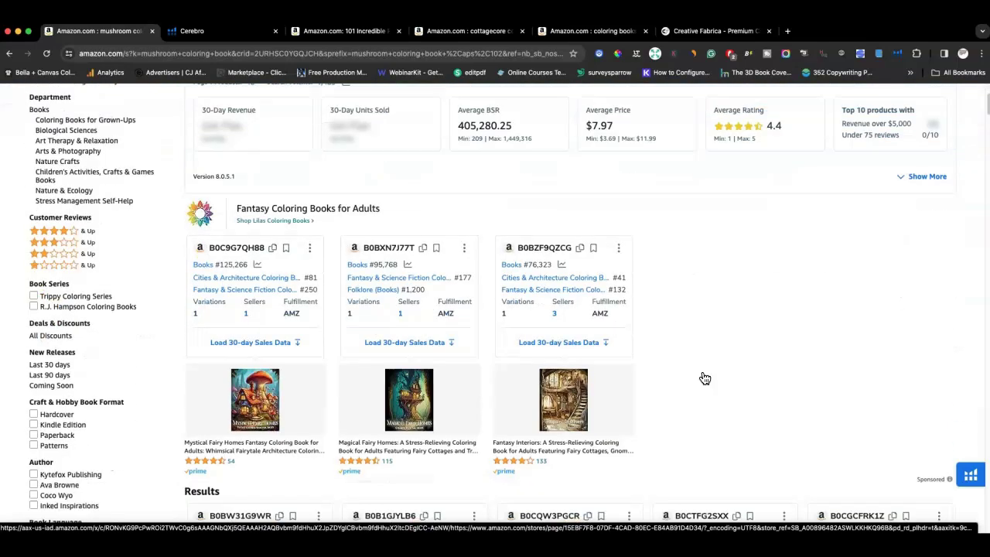
{"action": "scroll", "coordinate": [706, 377], "scroll_direction": "down", "scroll_amount": 3}
{"action": "left_click", "coordinate": [718, 357]}
{"action": "scroll", "coordinate": [716, 355], "scroll_direction": "down", "scroll_amount": 3}
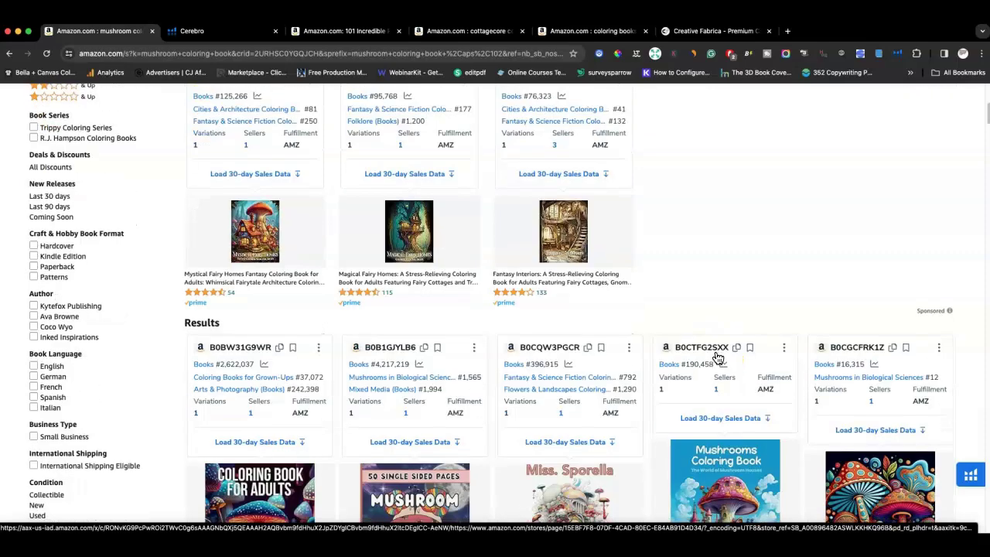
{"action": "left_click", "coordinate": [719, 344]}
{"action": "scroll", "coordinate": [719, 344], "scroll_direction": "down", "scroll_amount": 2}
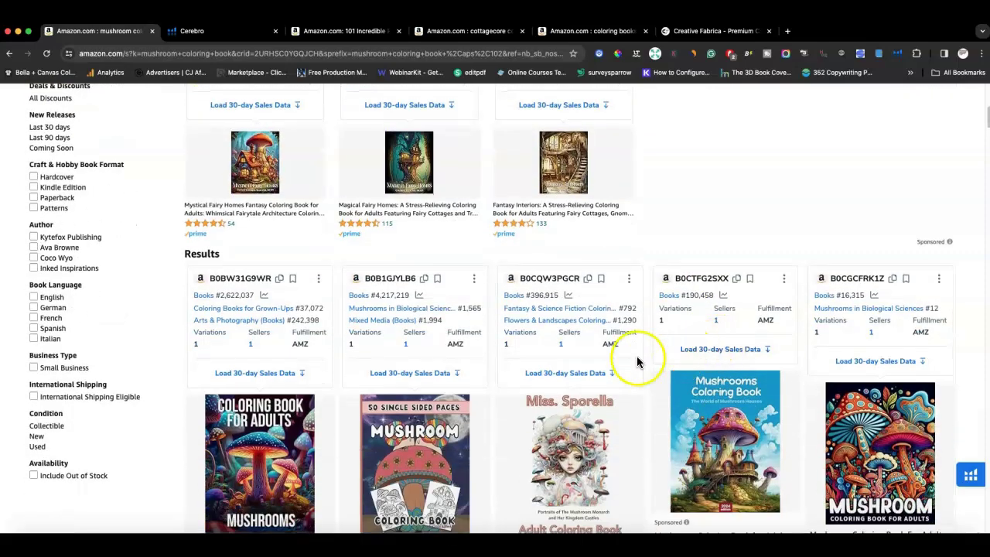
{"action": "scroll", "coordinate": [647, 379], "scroll_direction": "down", "scroll_amount": 5}
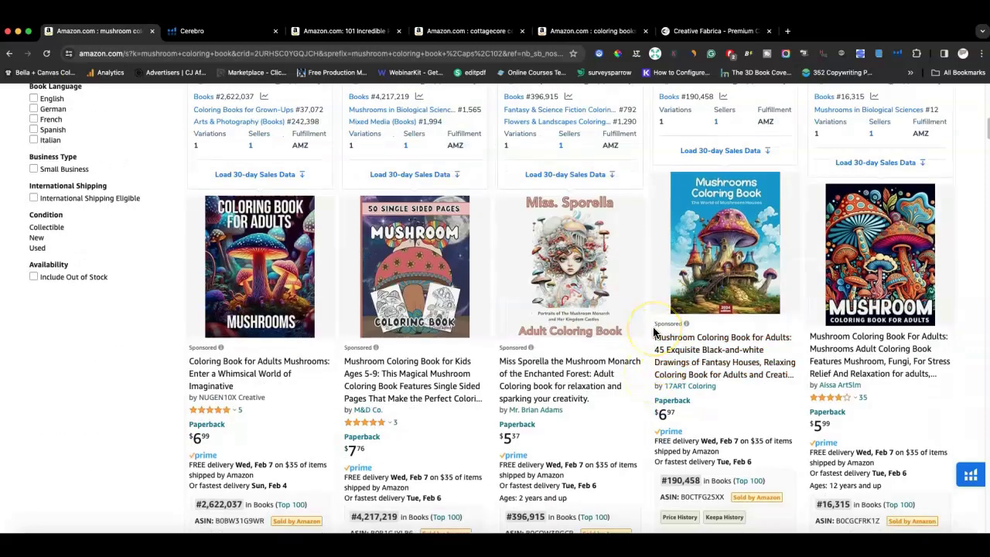
{"action": "scroll", "coordinate": [650, 333], "scroll_direction": "down", "scroll_amount": 2}
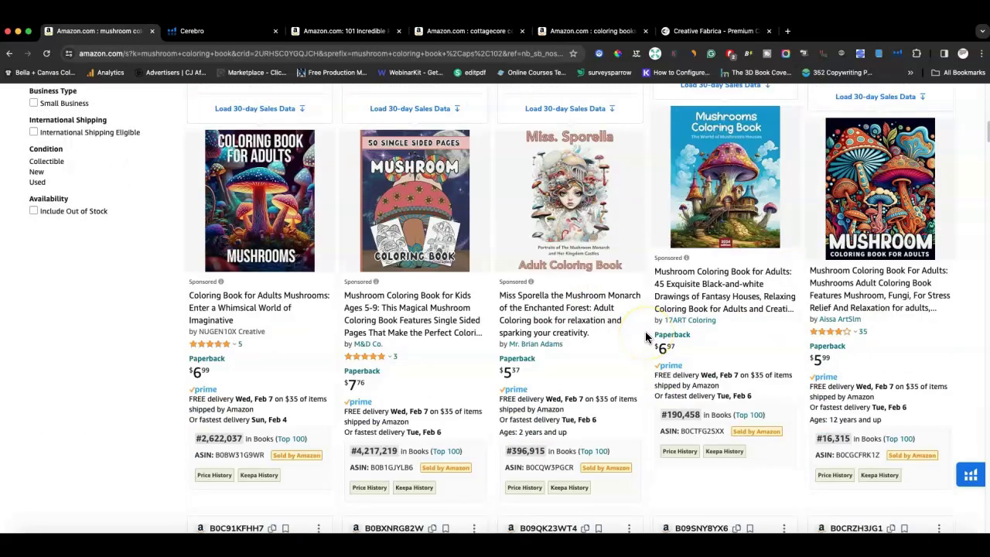
{"action": "scroll", "coordinate": [646, 337], "scroll_direction": "down", "scroll_amount": 7}
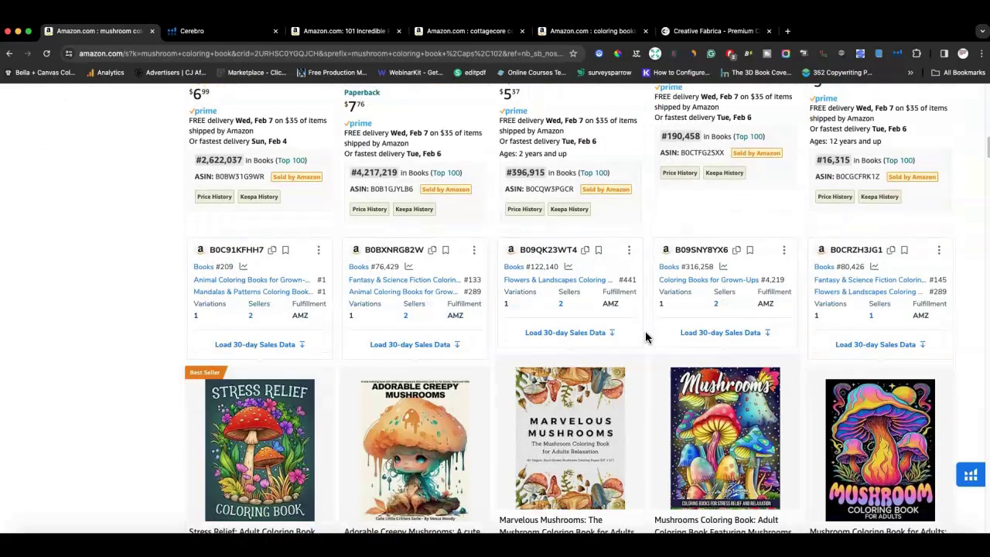
{"action": "scroll", "coordinate": [647, 338], "scroll_direction": "down", "scroll_amount": 1}
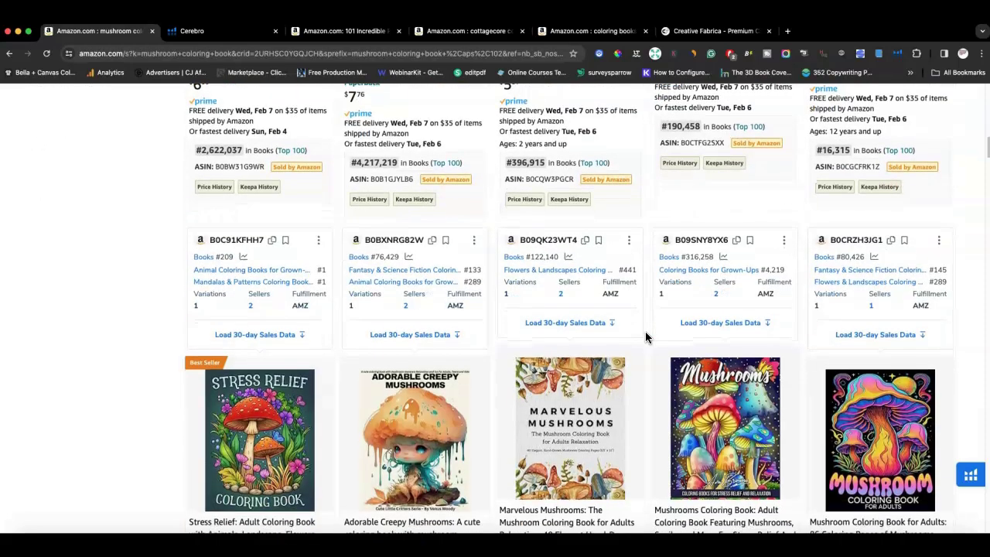
{"action": "scroll", "coordinate": [647, 337], "scroll_direction": "down", "scroll_amount": 1}
{"action": "scroll", "coordinate": [647, 338], "scroll_direction": "down", "scroll_amount": 1}
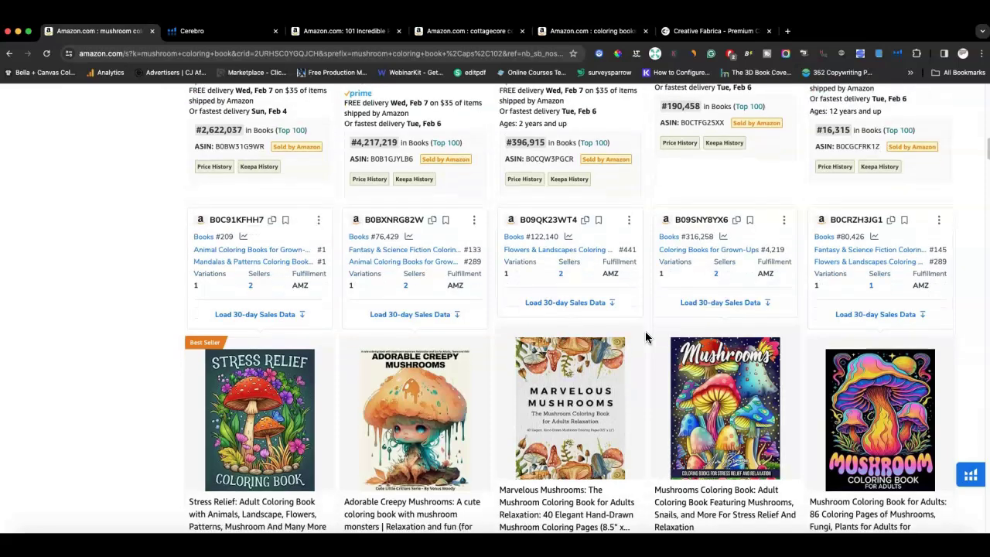
{"action": "scroll", "coordinate": [646, 338], "scroll_direction": "down", "scroll_amount": 2}
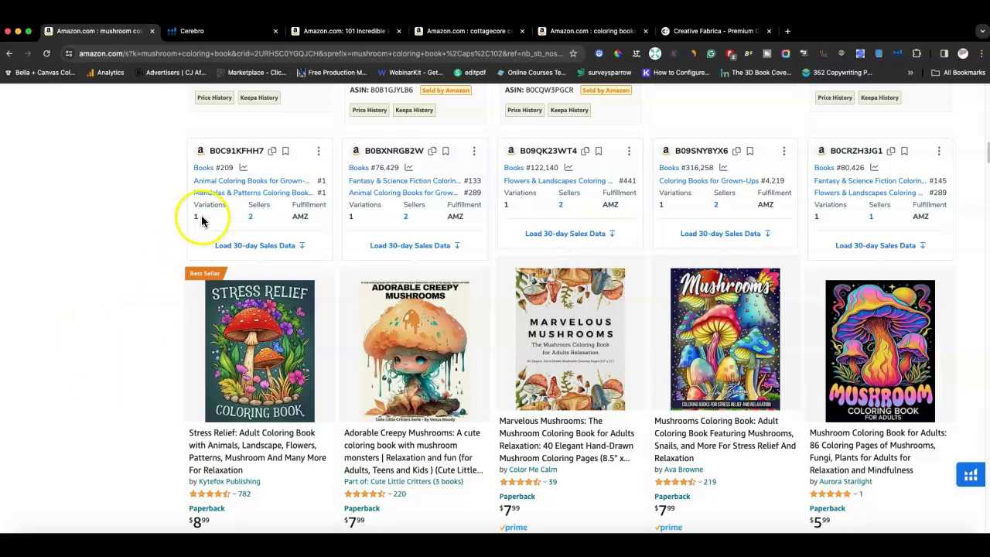
Switch to Creative Fabrica and look over the "reverse coloring" packs and the site's graphics categories
{"action": "left_click", "coordinate": [699, 30]}
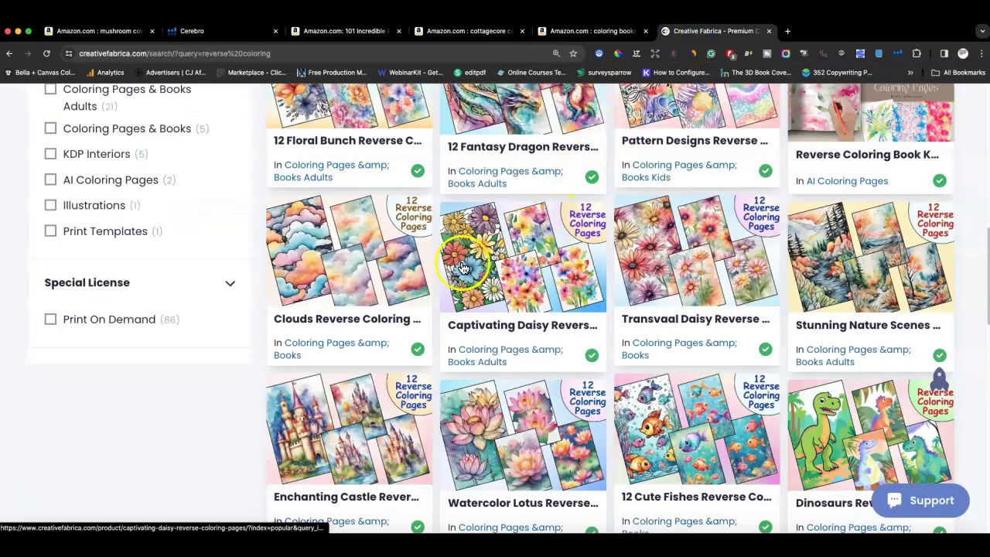
{"action": "scroll", "coordinate": [434, 275], "scroll_direction": "down", "scroll_amount": 2}
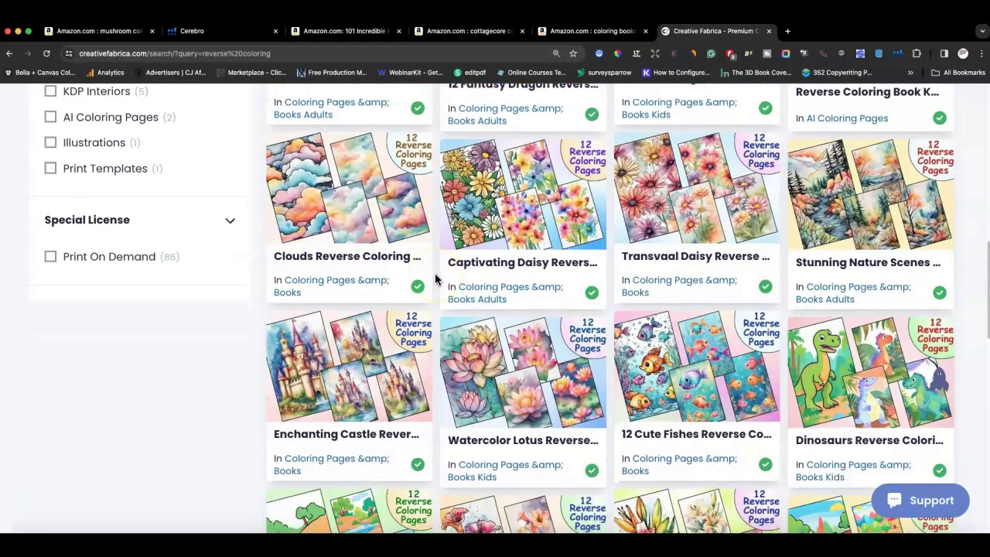
{"action": "scroll", "coordinate": [435, 279], "scroll_direction": "up", "scroll_amount": 10}
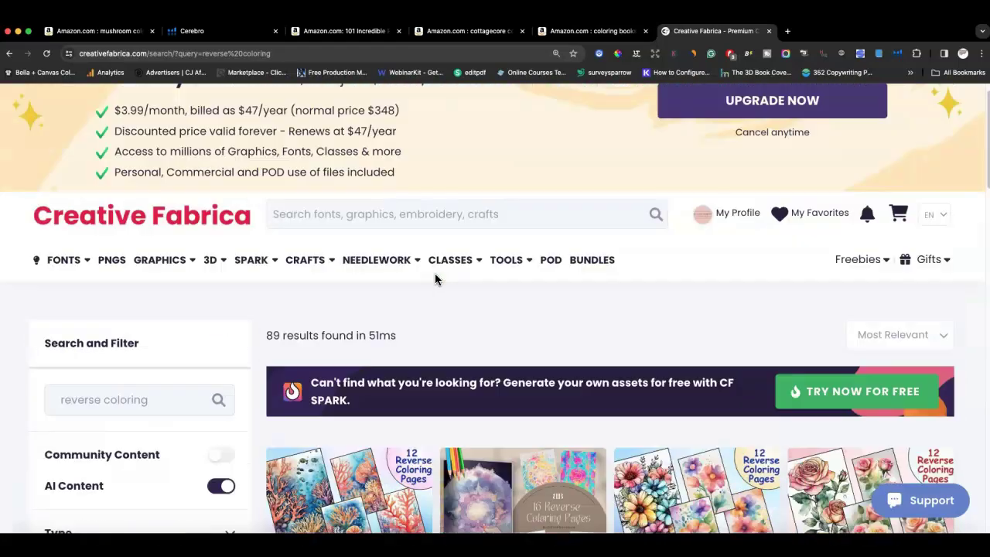
{"action": "mouse_move", "coordinate": [178, 265]}
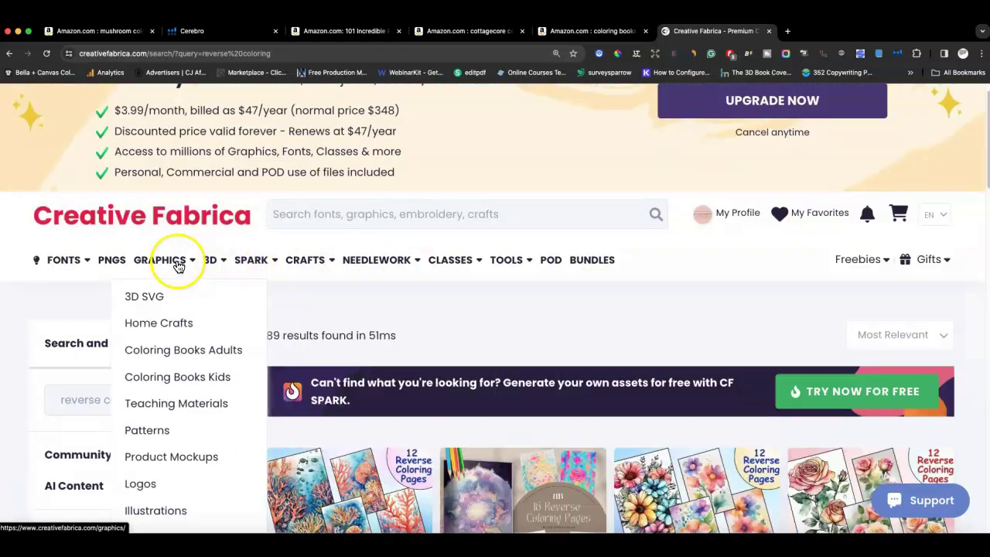
{"action": "scroll", "coordinate": [178, 265], "scroll_direction": "down", "scroll_amount": 2}
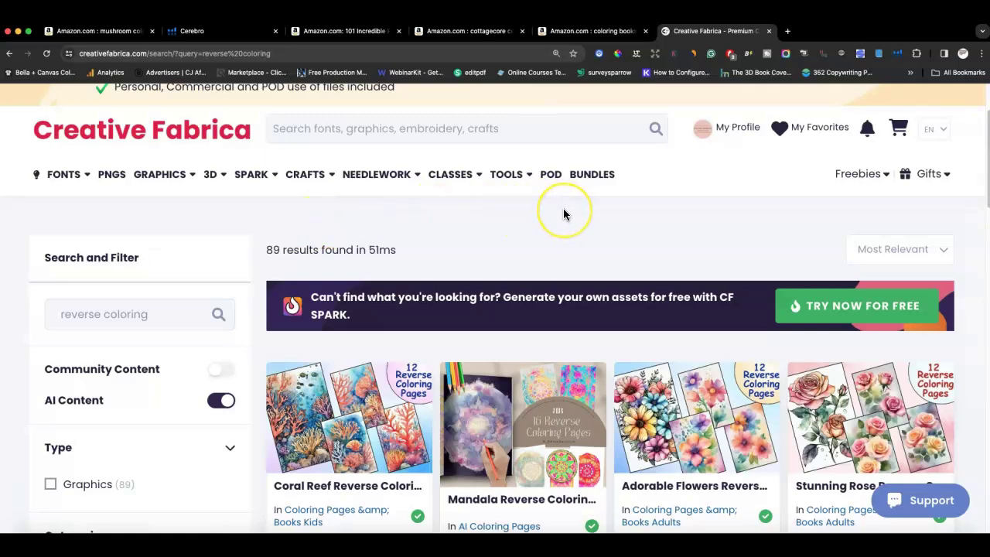
{"action": "scroll", "coordinate": [563, 211], "scroll_direction": "down", "scroll_amount": 1}
{"action": "scroll", "coordinate": [593, 212], "scroll_direction": "down", "scroll_amount": 1}
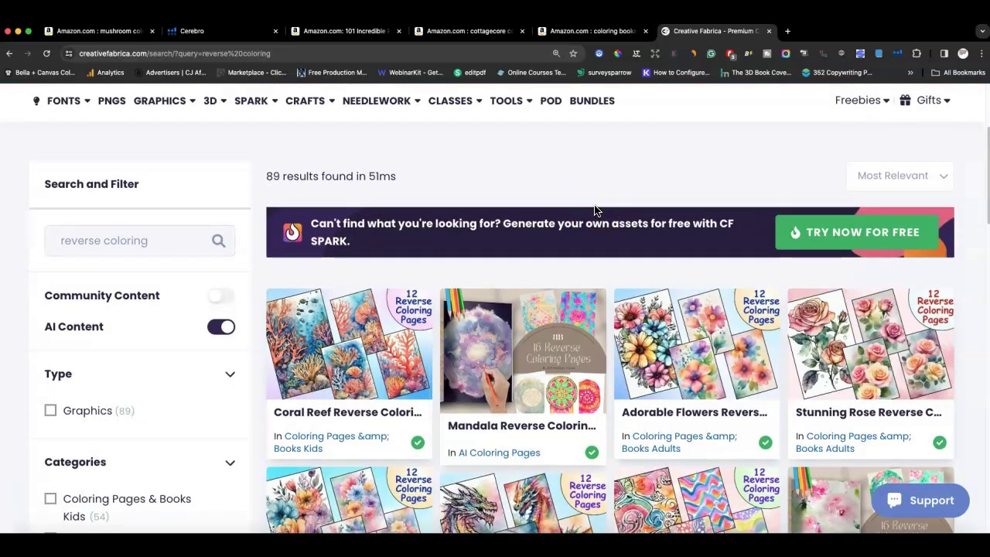
{"action": "scroll", "coordinate": [596, 210], "scroll_direction": "up", "scroll_amount": 3}
Open the page of all freebies on Creative Fabrica and browse the most popular free fonts, crafts and KDP interiors
{"action": "mouse_move", "coordinate": [860, 287]}
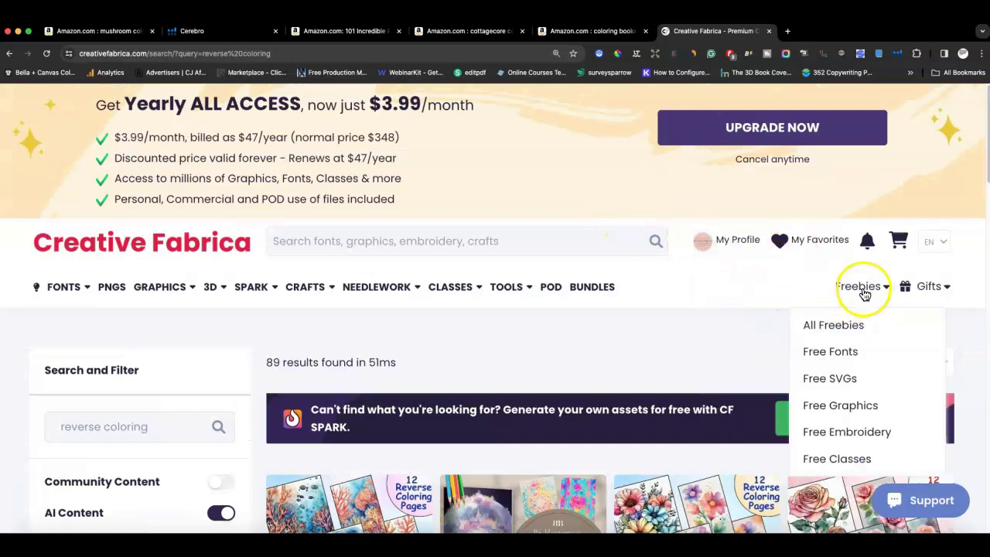
{"action": "left_click", "coordinate": [852, 326]}
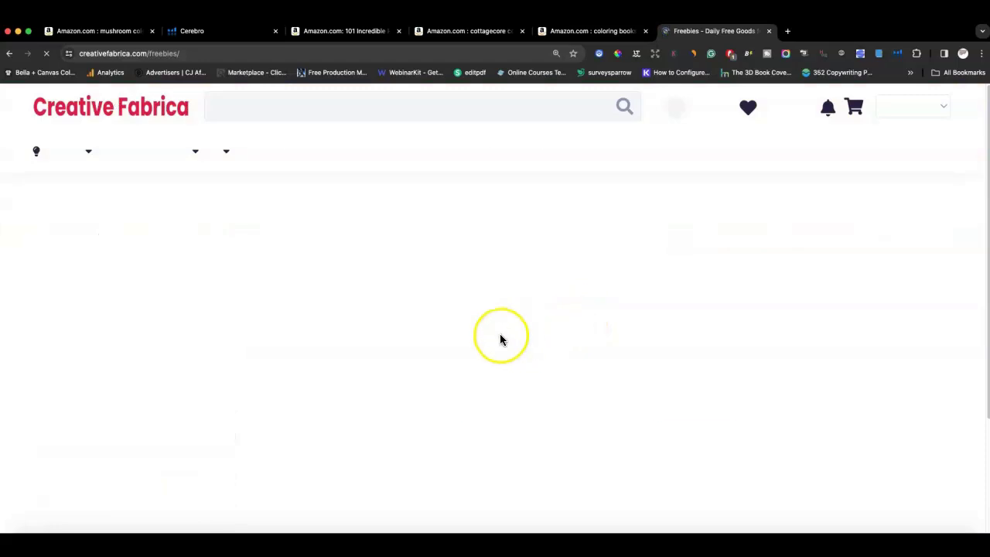
{"action": "scroll", "coordinate": [683, 348], "scroll_direction": "down", "scroll_amount": 5}
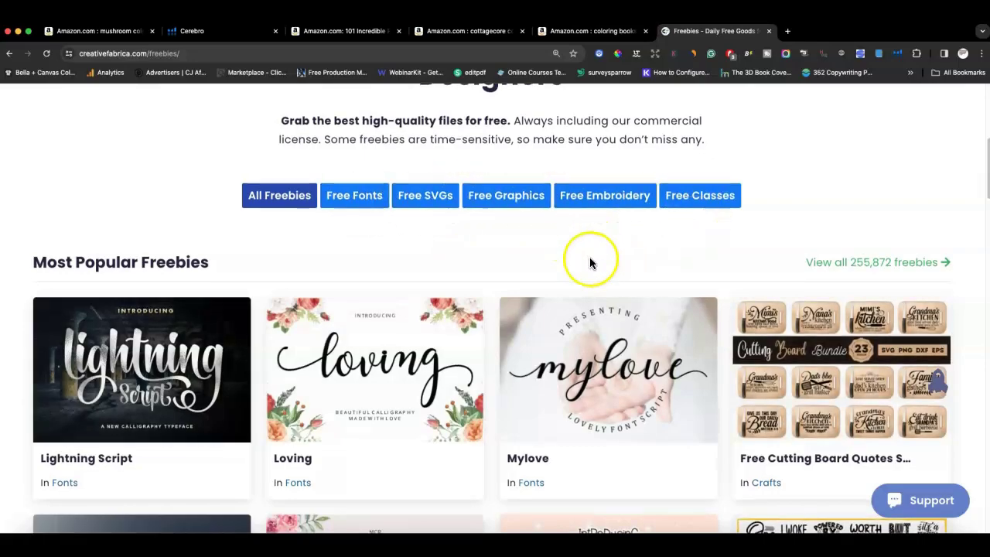
{"action": "scroll", "coordinate": [590, 261], "scroll_direction": "down", "scroll_amount": 6}
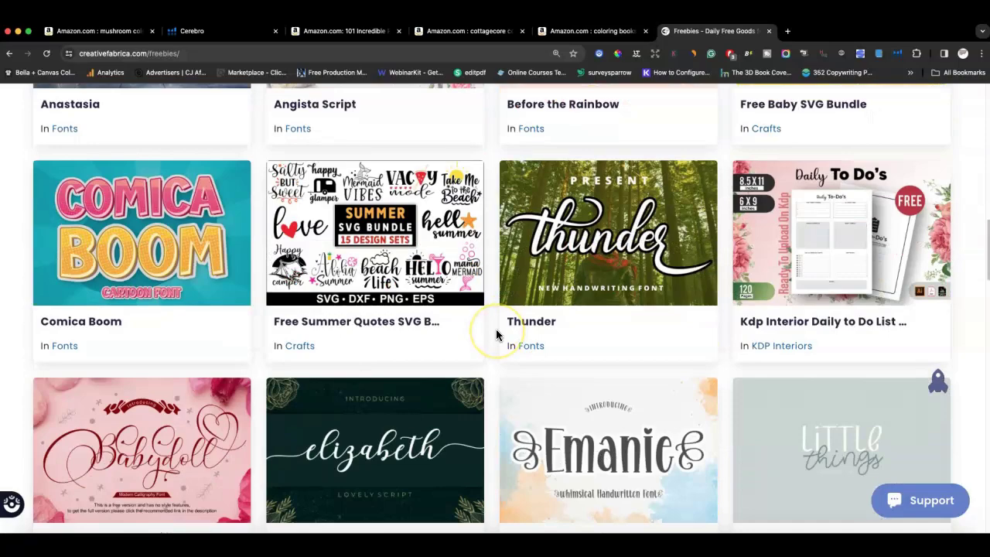
{"action": "scroll", "coordinate": [496, 334], "scroll_direction": "down", "scroll_amount": 5}
{"action": "scroll", "coordinate": [496, 333], "scroll_direction": "up", "scroll_amount": 10}
{"action": "scroll", "coordinate": [496, 334], "scroll_direction": "up", "scroll_amount": 5}
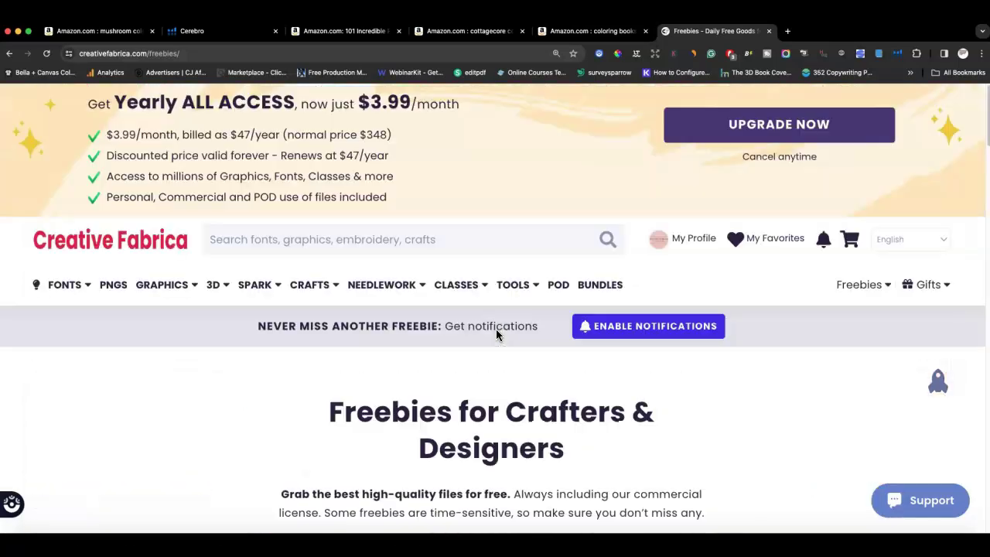
{"action": "scroll", "coordinate": [496, 334], "scroll_direction": "down", "scroll_amount": 2}
{"action": "left_click", "coordinate": [482, 130]}
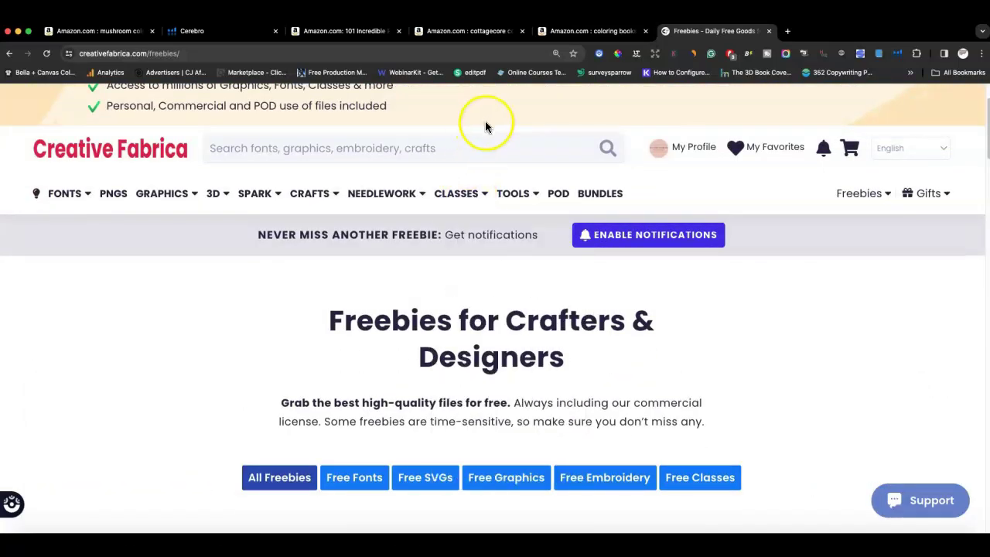